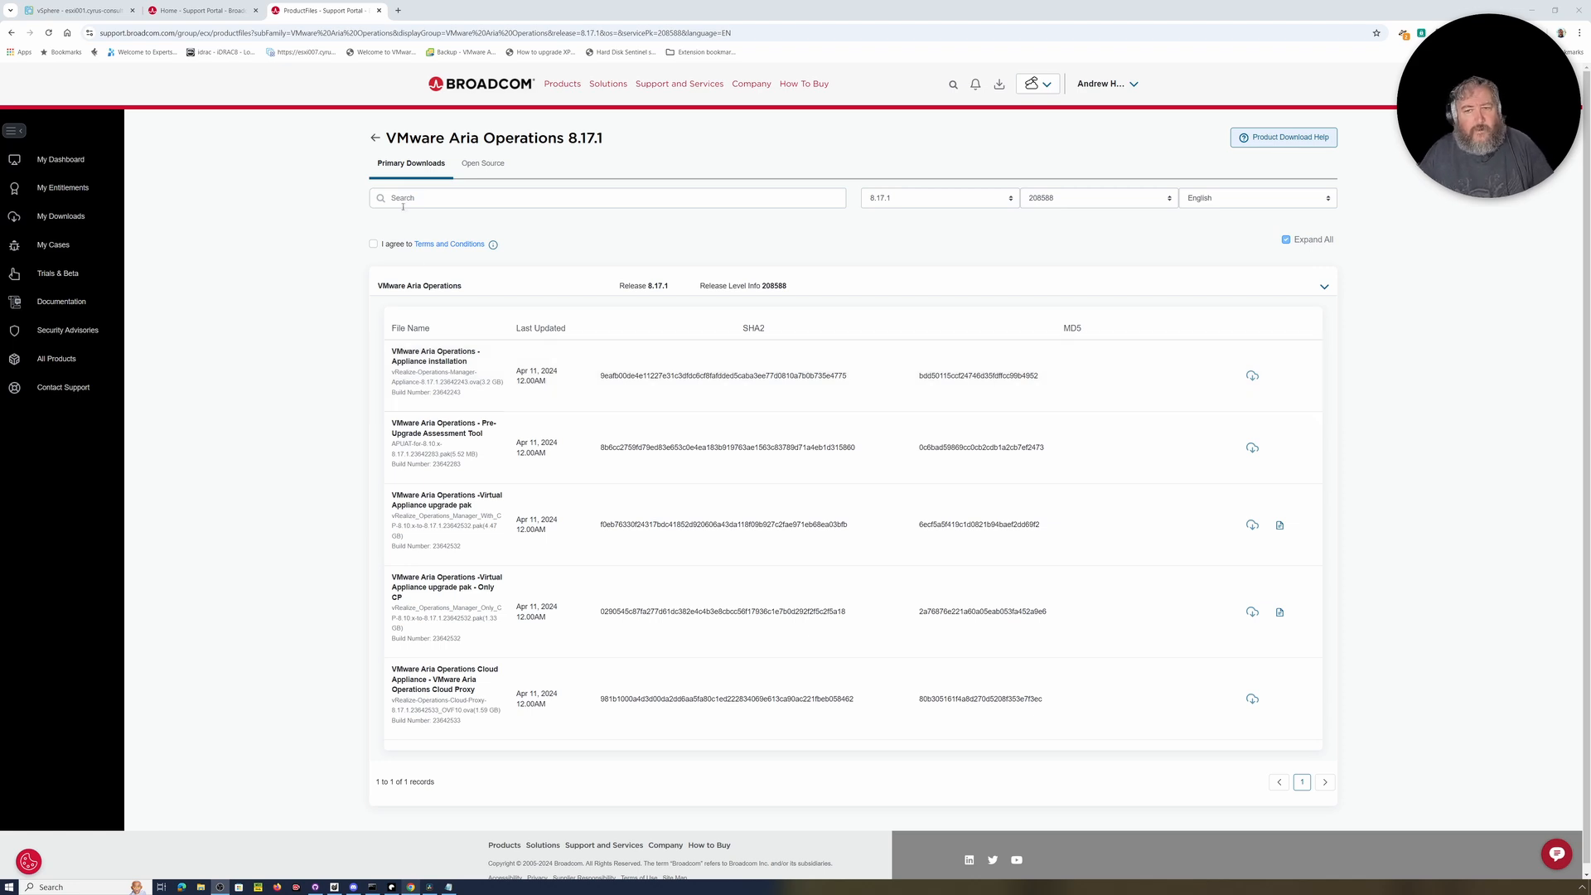
# Step: Agree to the Terms and Conditions for VMware Aria Operations 8.17.1 and go back to the My Downloads product list
pyautogui.click(374, 245)
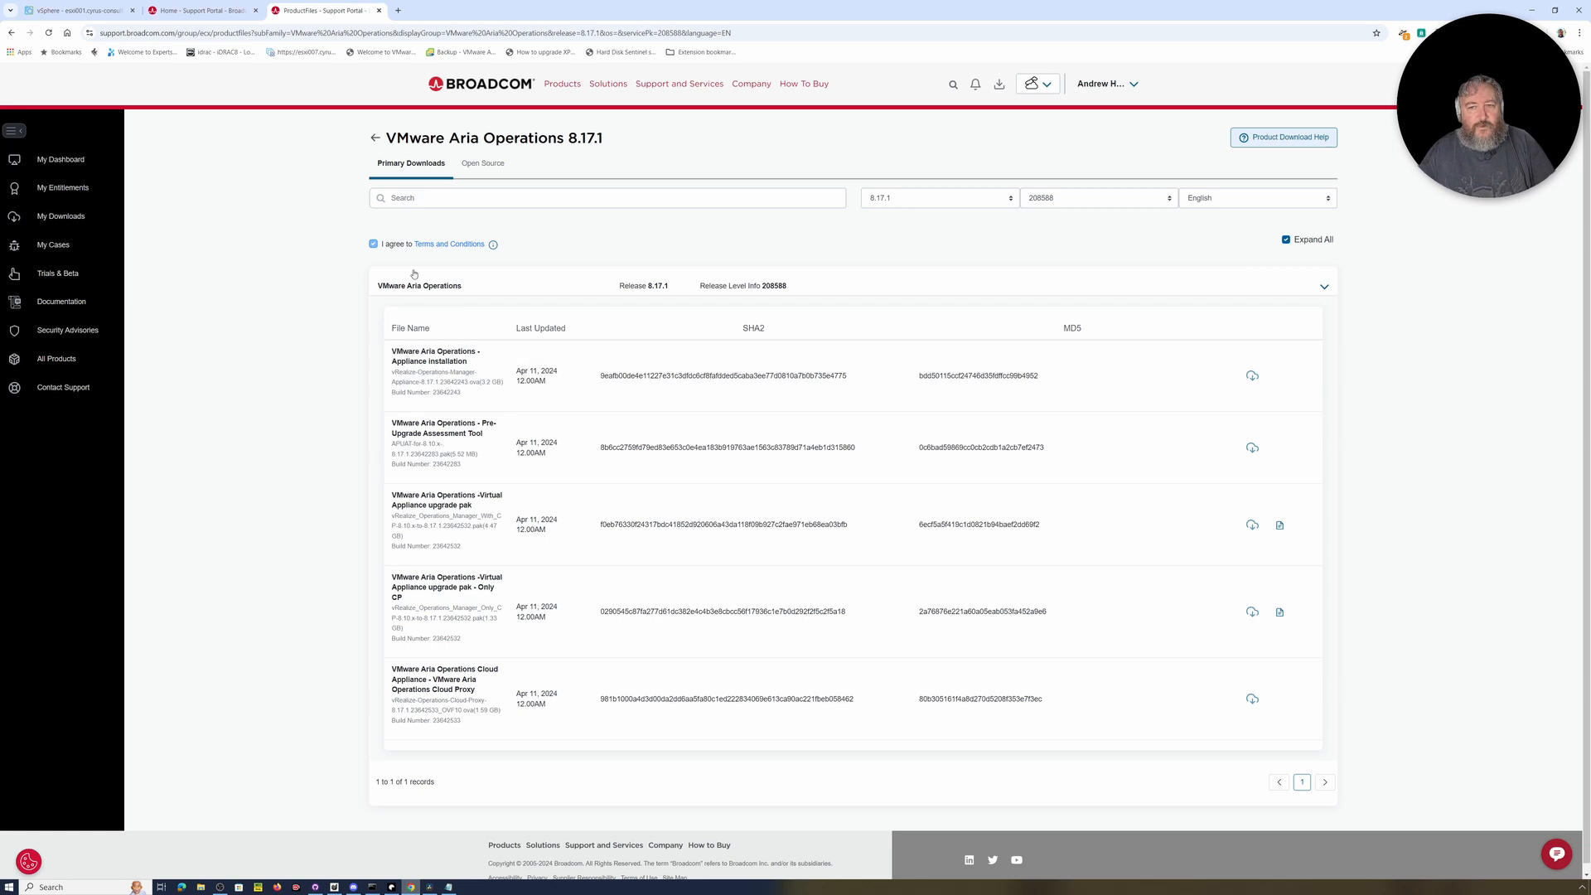
pyautogui.click(376, 139)
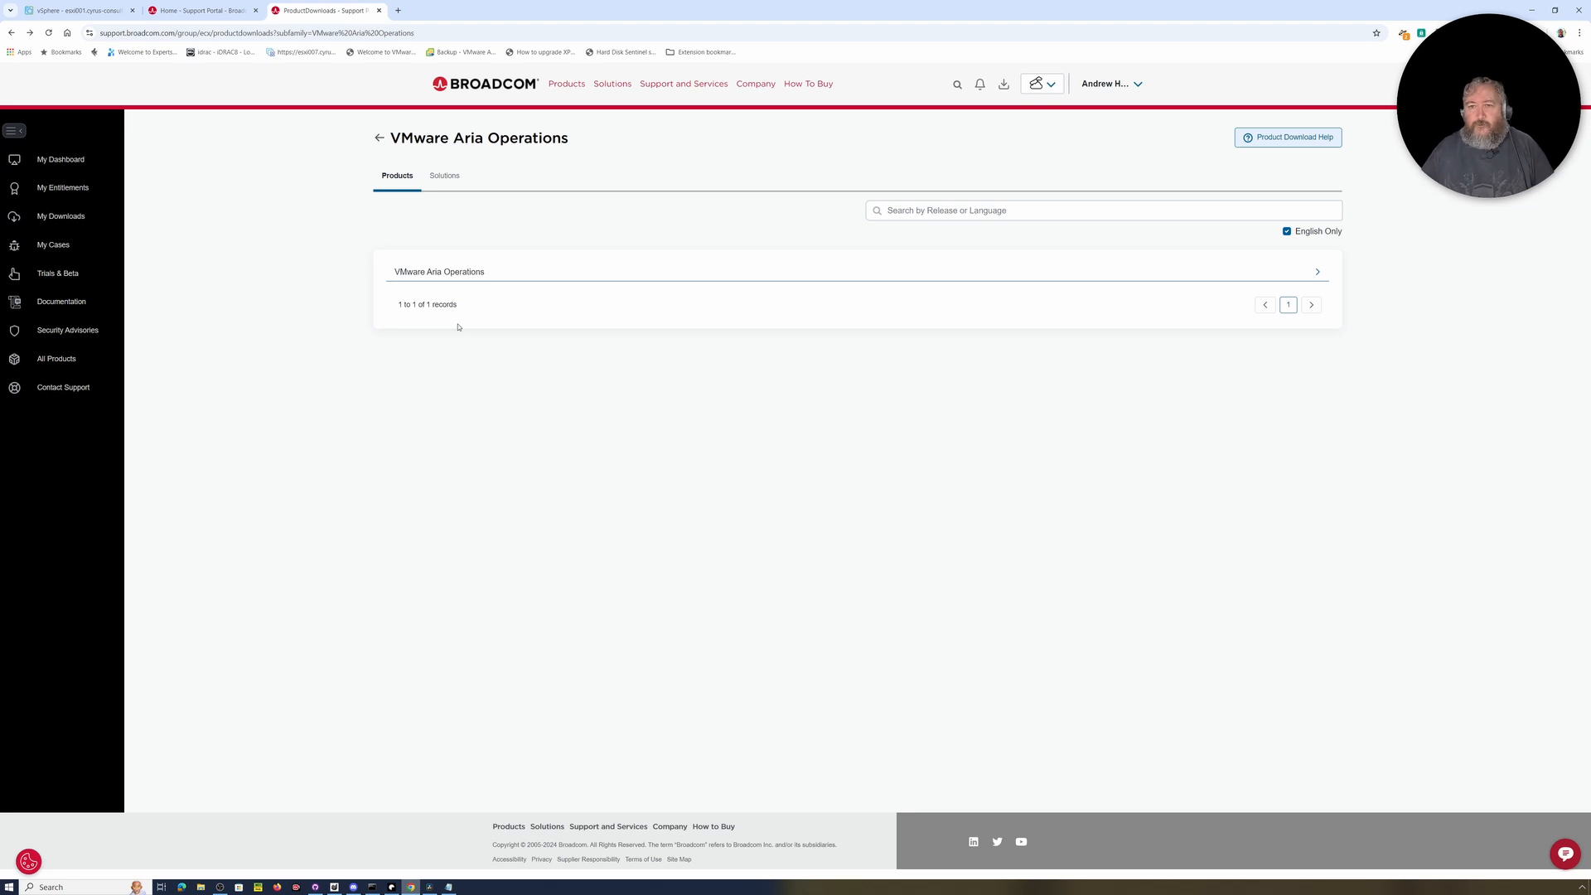
pyautogui.click(380, 139)
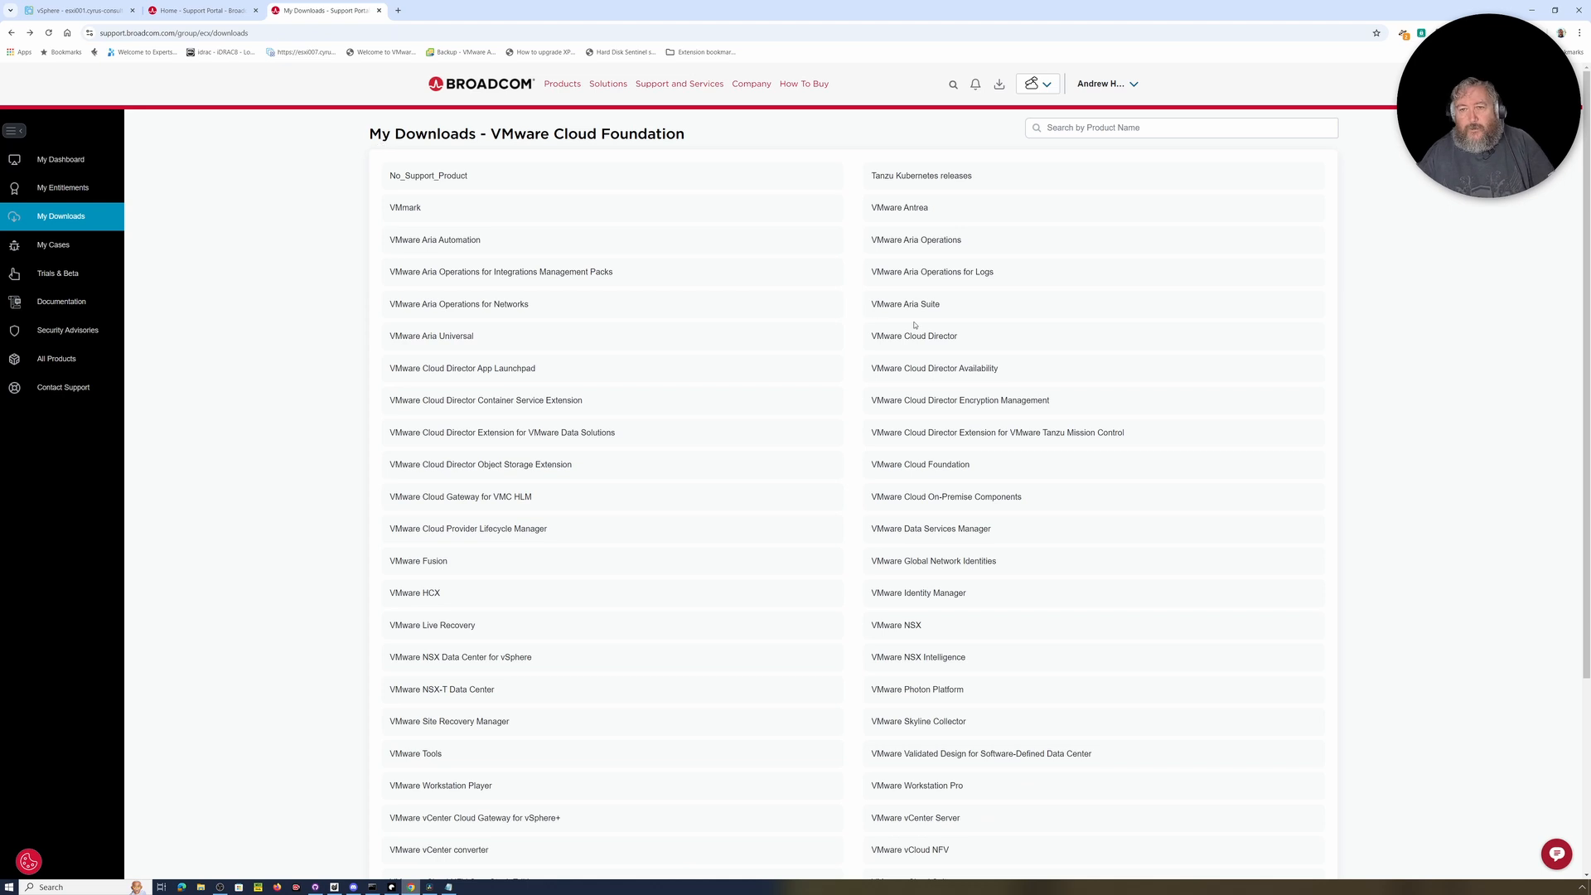
# Step: Open the VMware Aria Operations 8.18.0 release files and agree to the Terms and Conditions
pyautogui.click(909, 242)
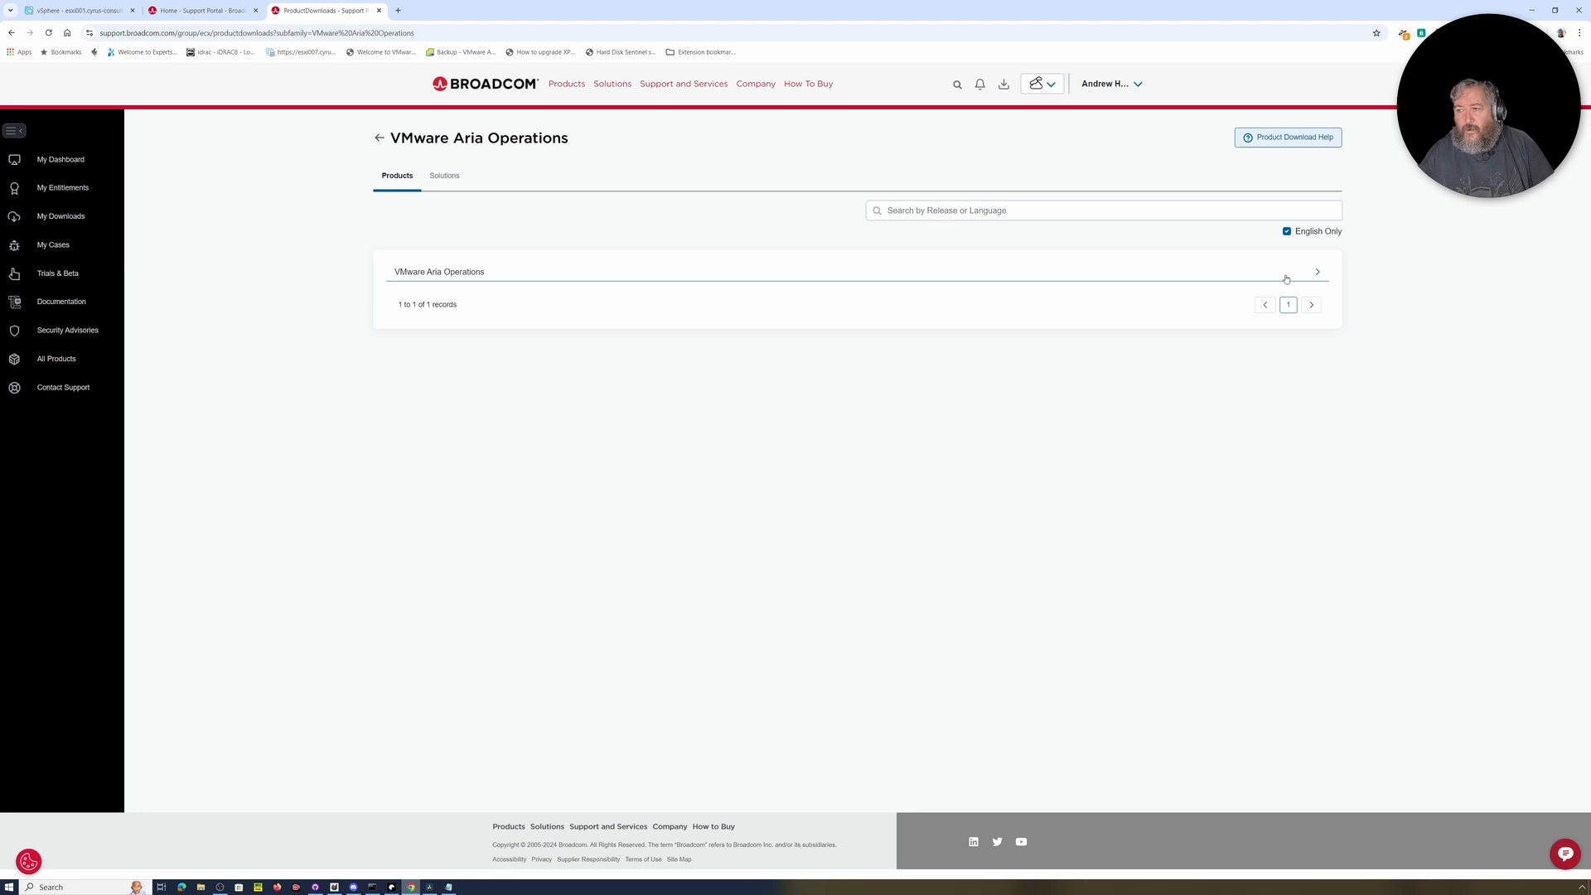
pyautogui.click(1317, 275)
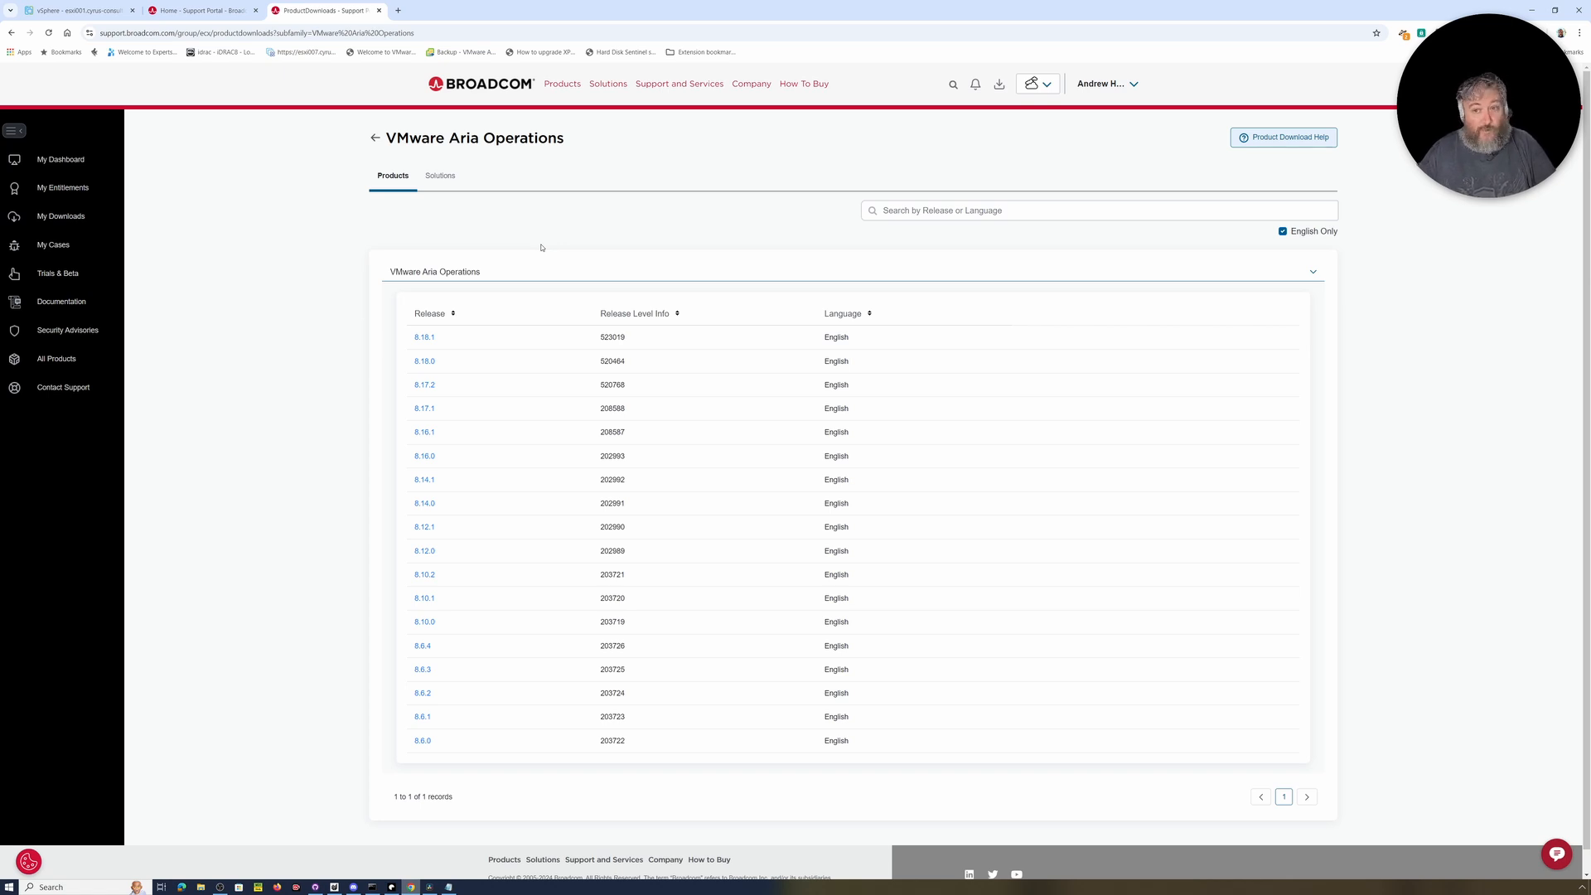
pyautogui.click(431, 362)
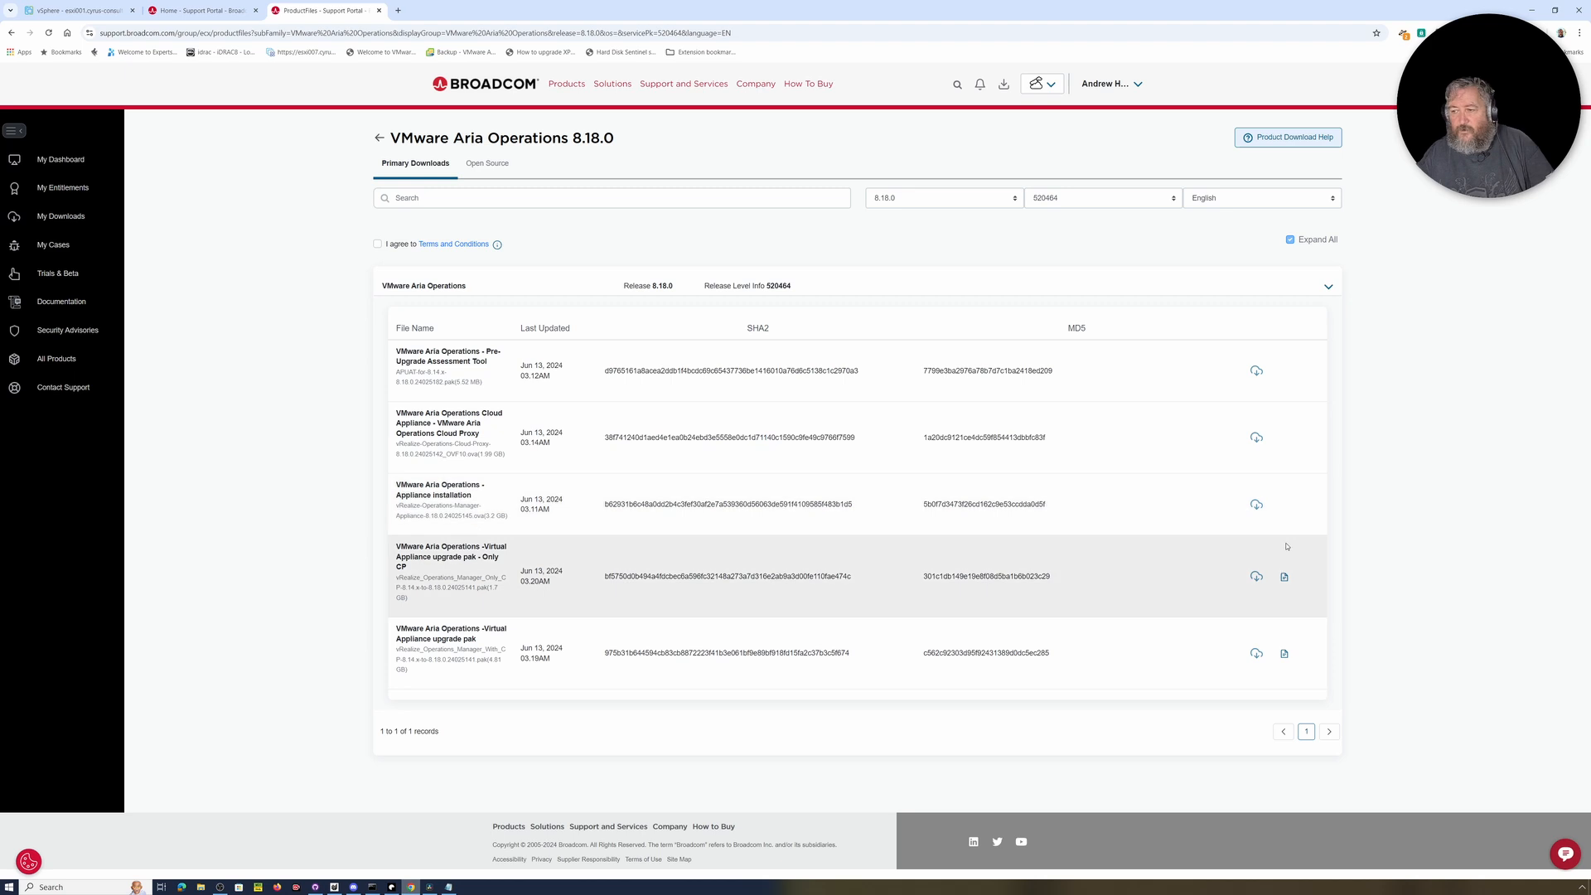
pyautogui.click(378, 244)
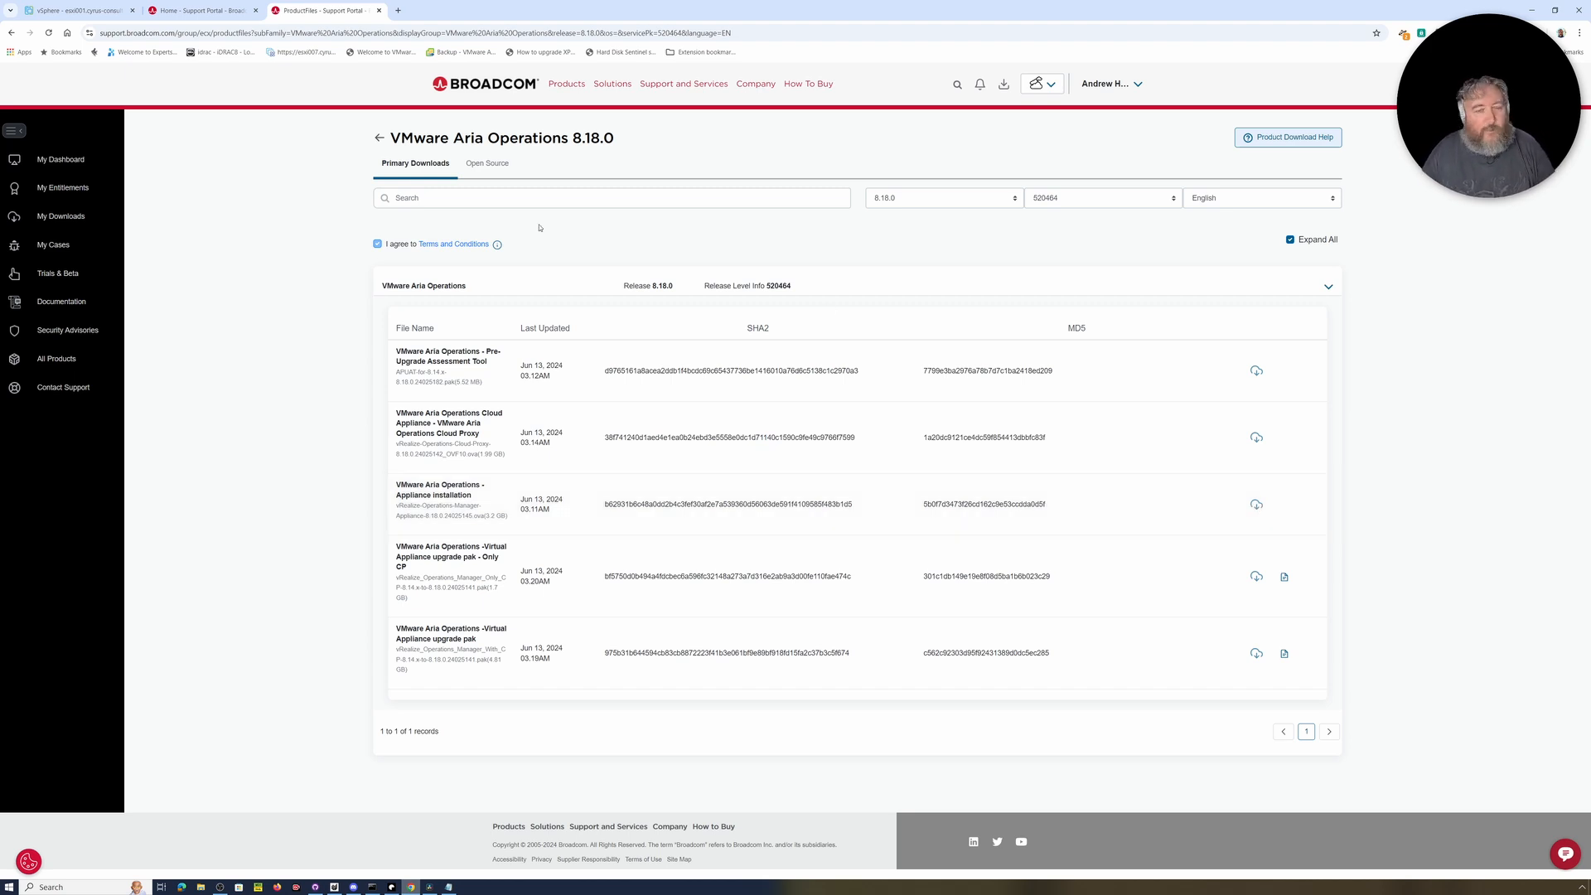
# Step: Switch to the vSphere Client and continue deploying the selected local OVA, keeping its virtual machine name and EE-Datacenter as location
pyautogui.click(63, 12)
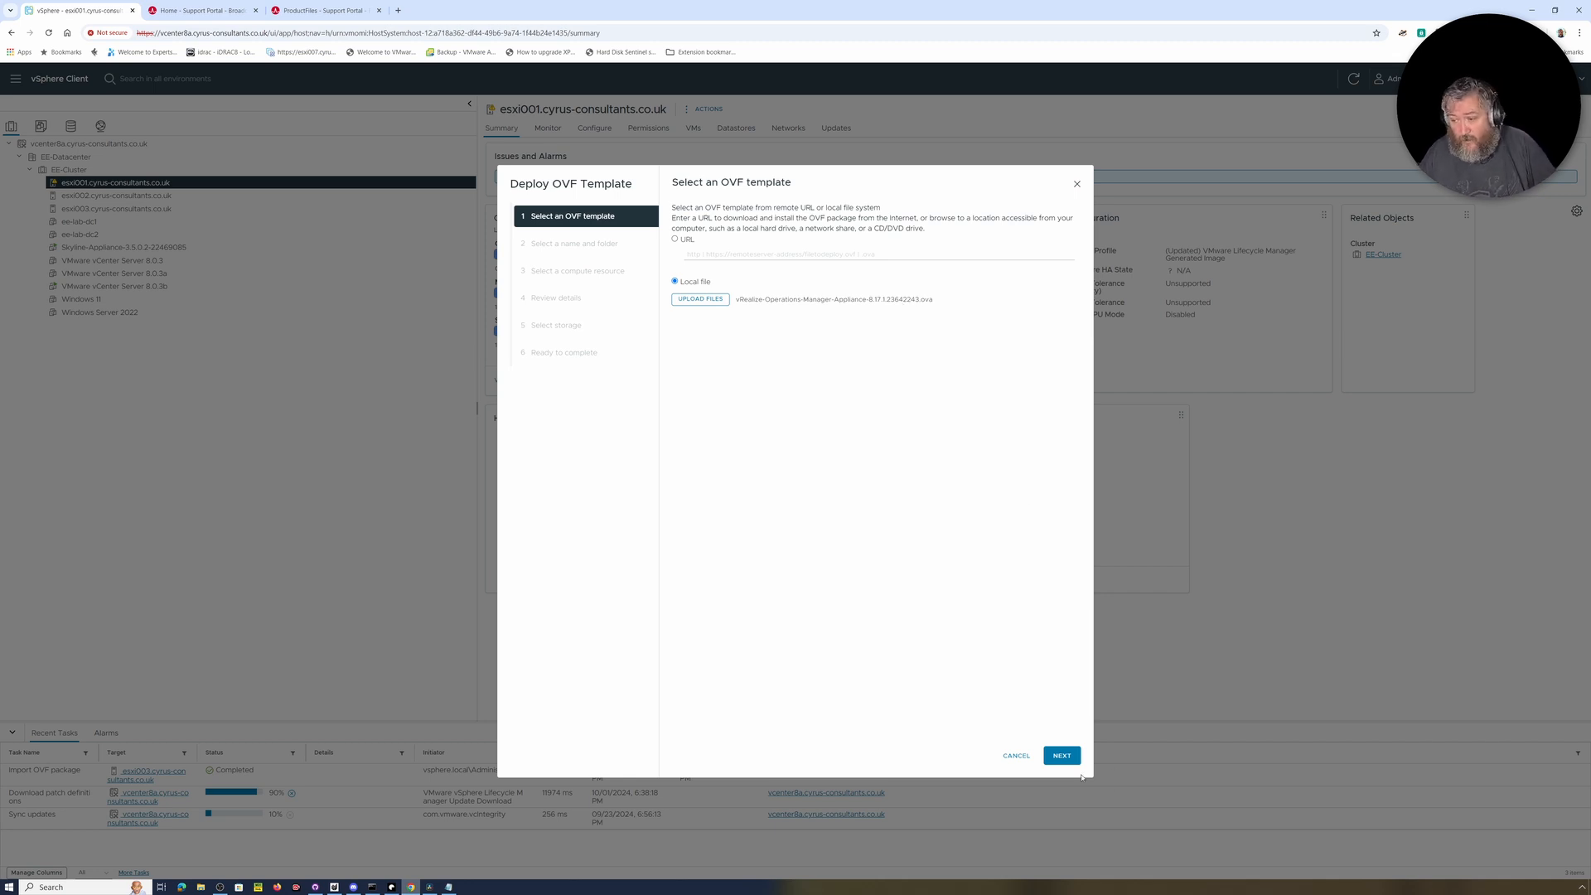
pyautogui.click(1064, 756)
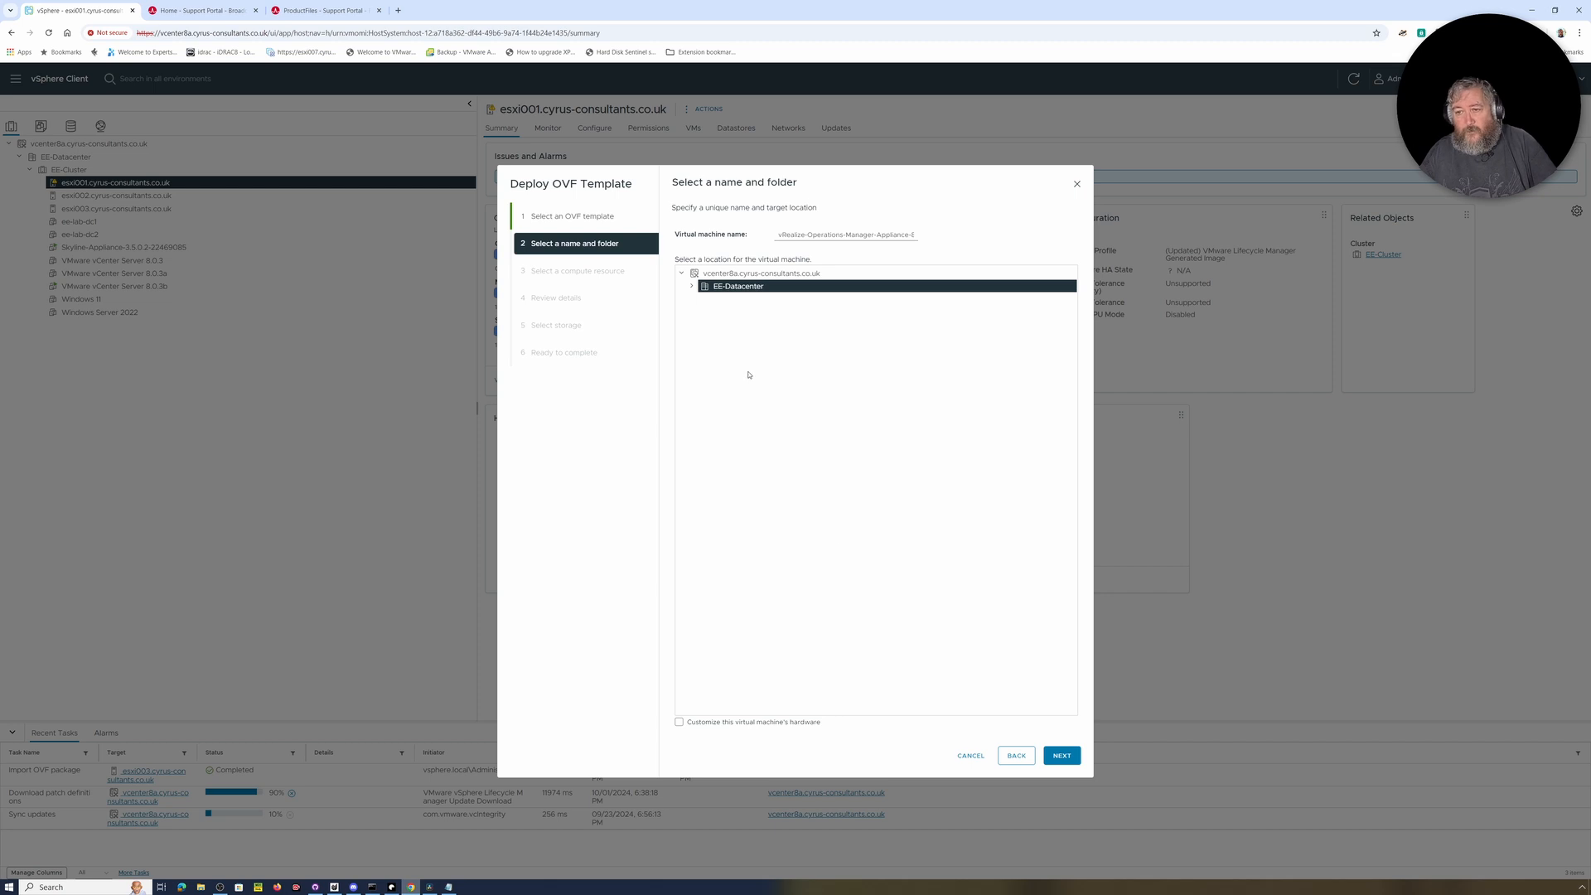
pyautogui.click(691, 286)
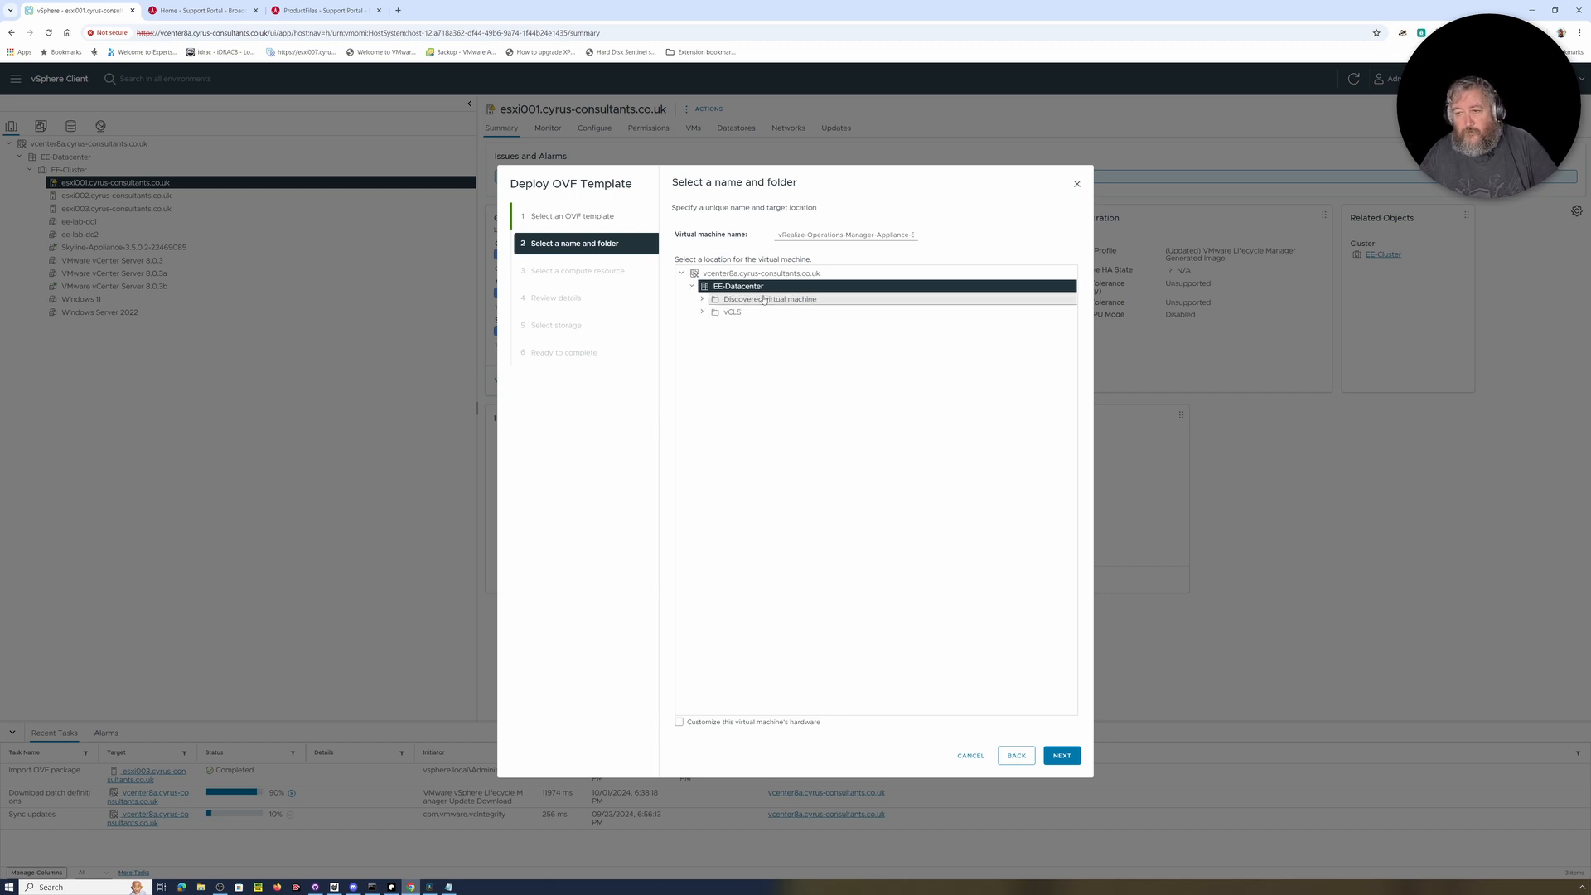
pyautogui.click(1059, 757)
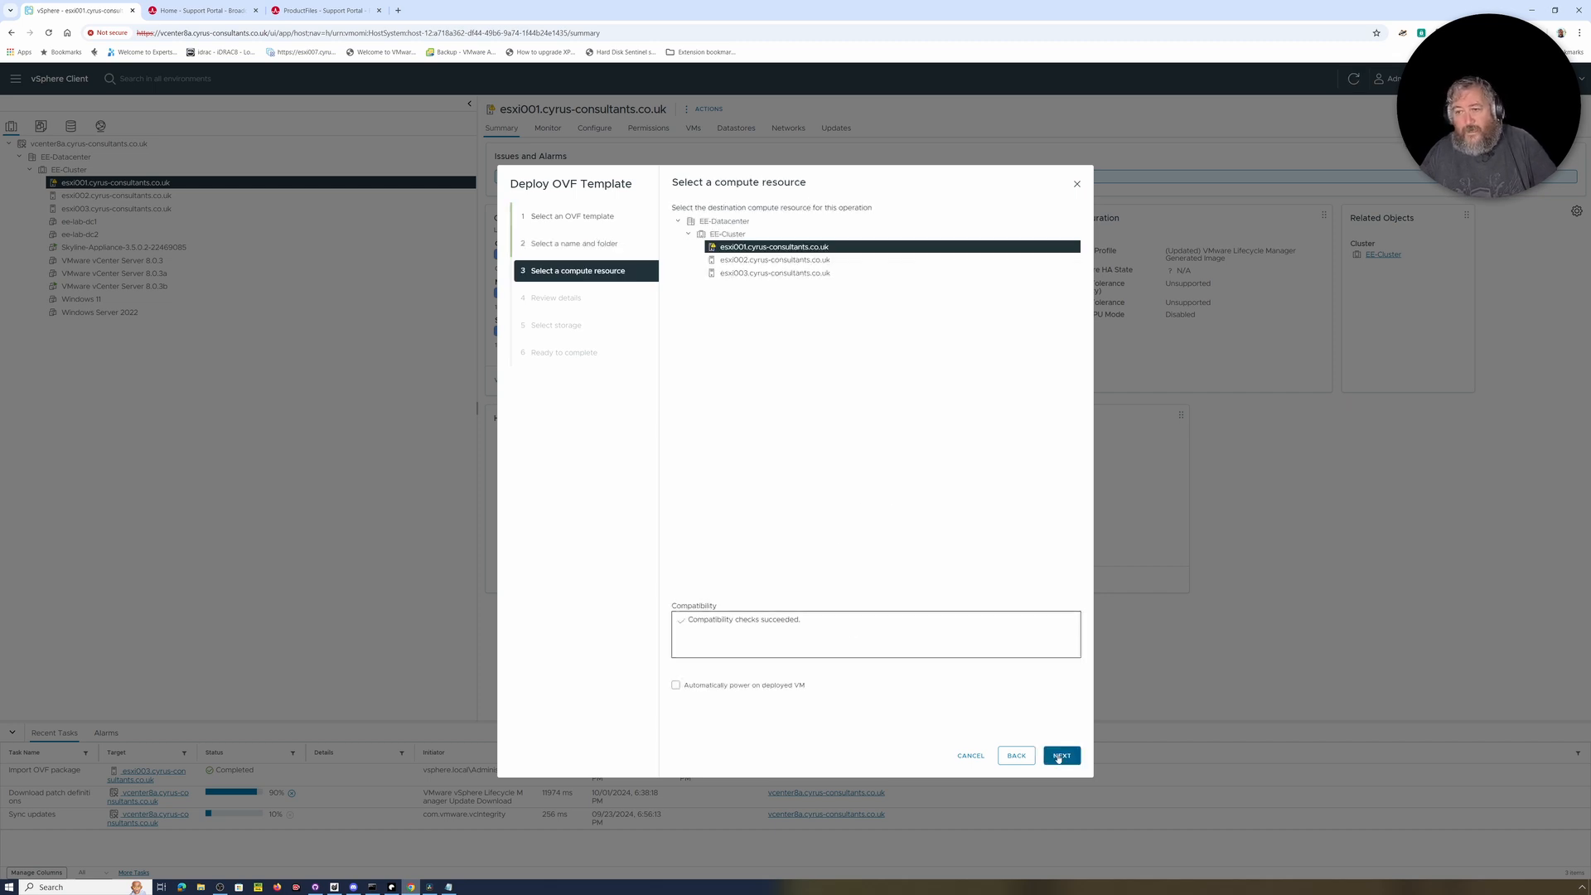
# Step: Choose esxi003.cyrus-consultants.co.uk as the compute resource and proceed past the template details
pyautogui.click(738, 274)
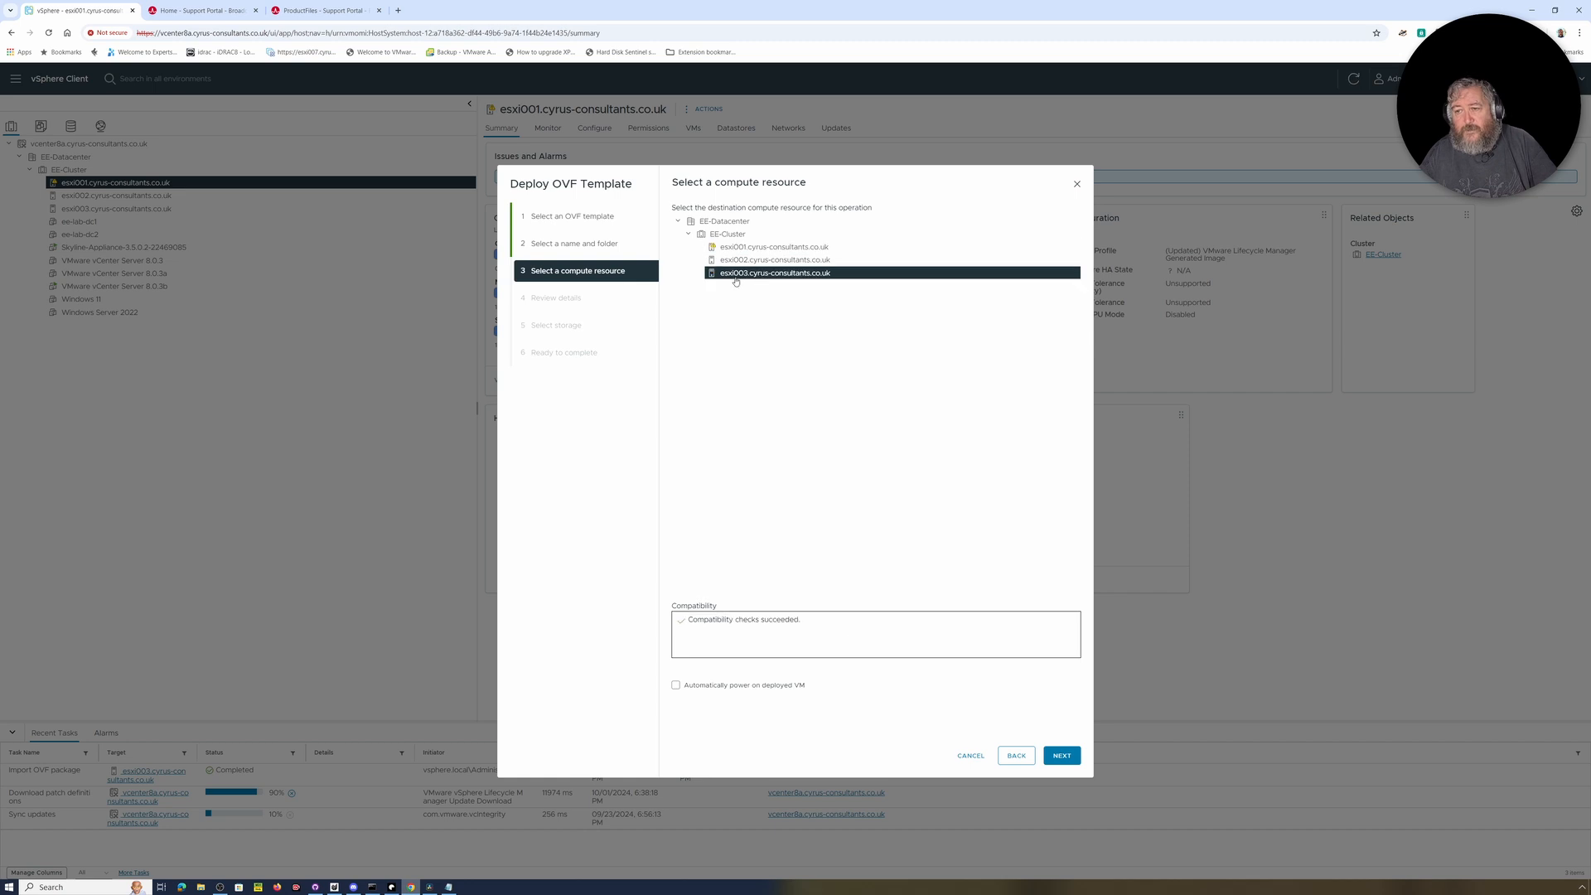
pyautogui.click(1060, 755)
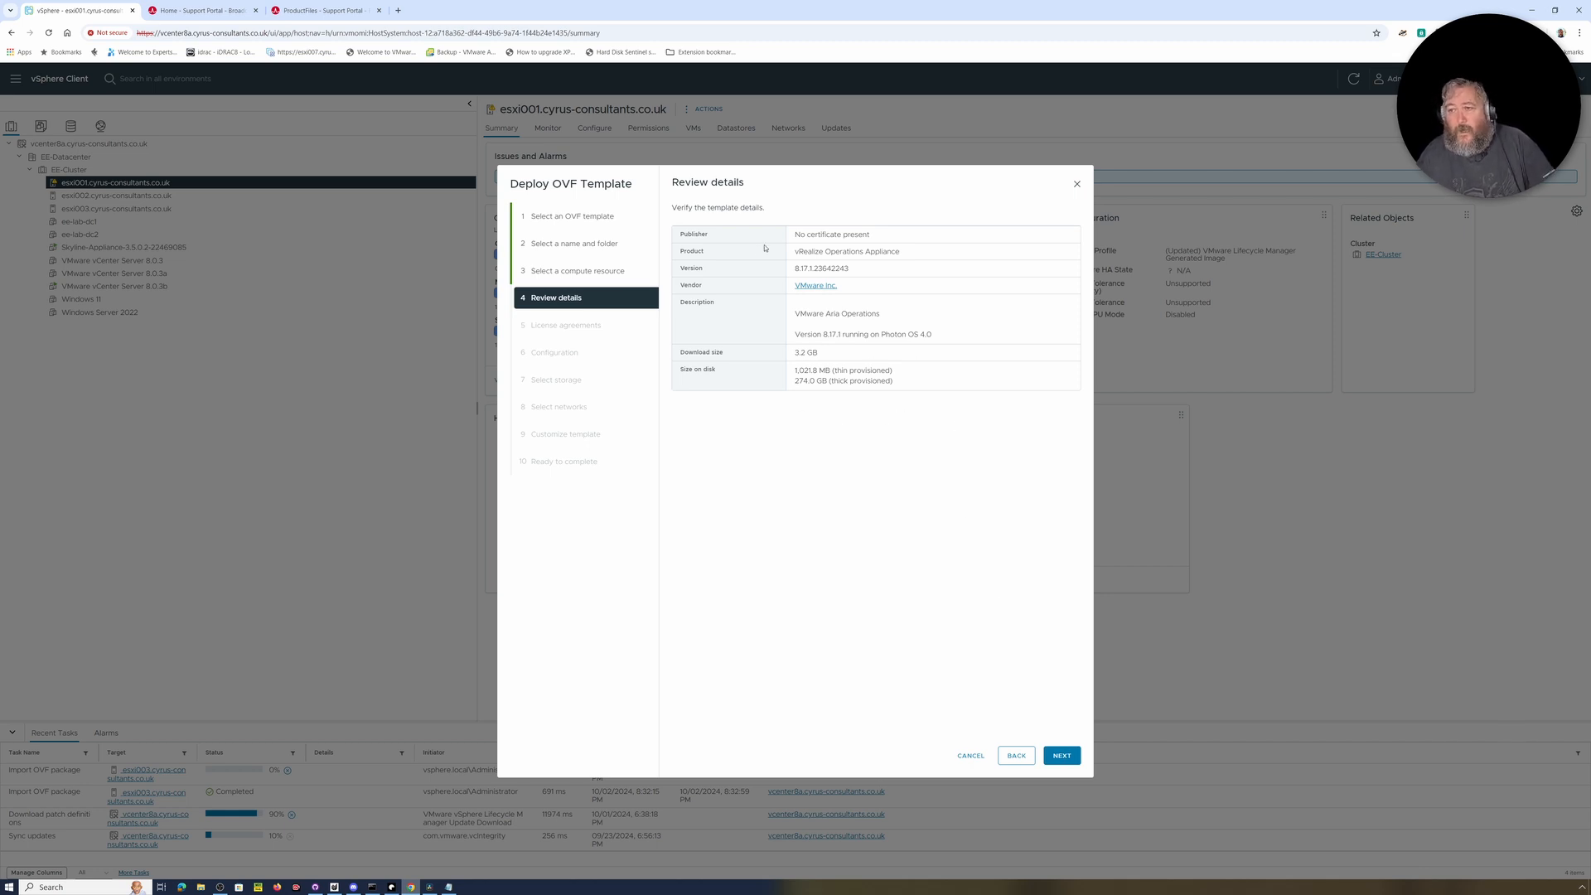
pyautogui.click(1062, 755)
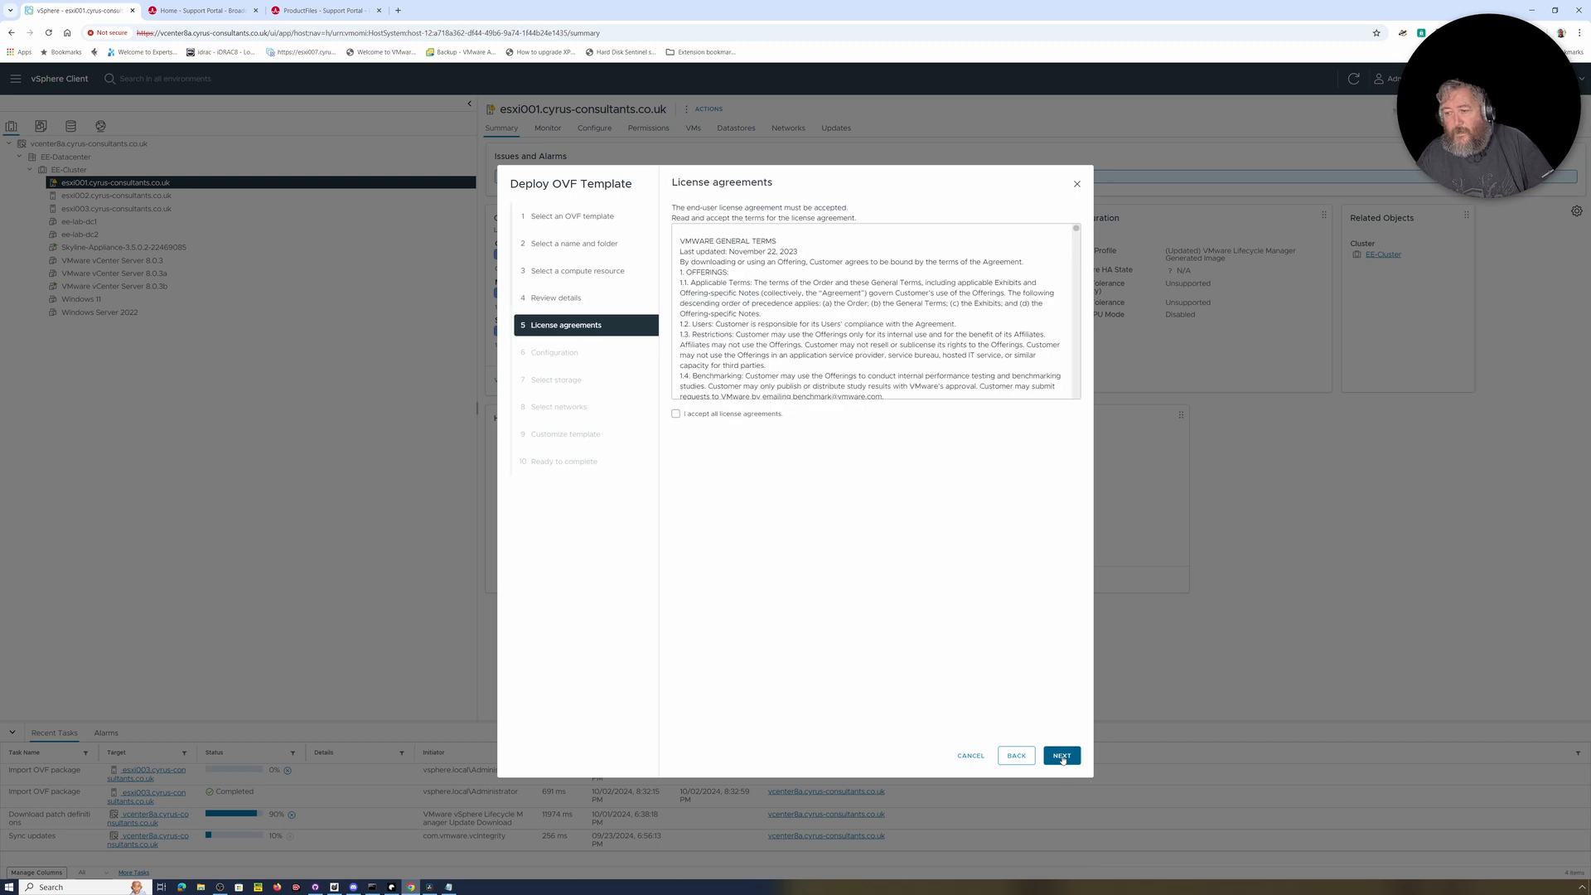
# Step: Accept all license agreements and keep the Small deployment configuration
pyautogui.click(720, 415)
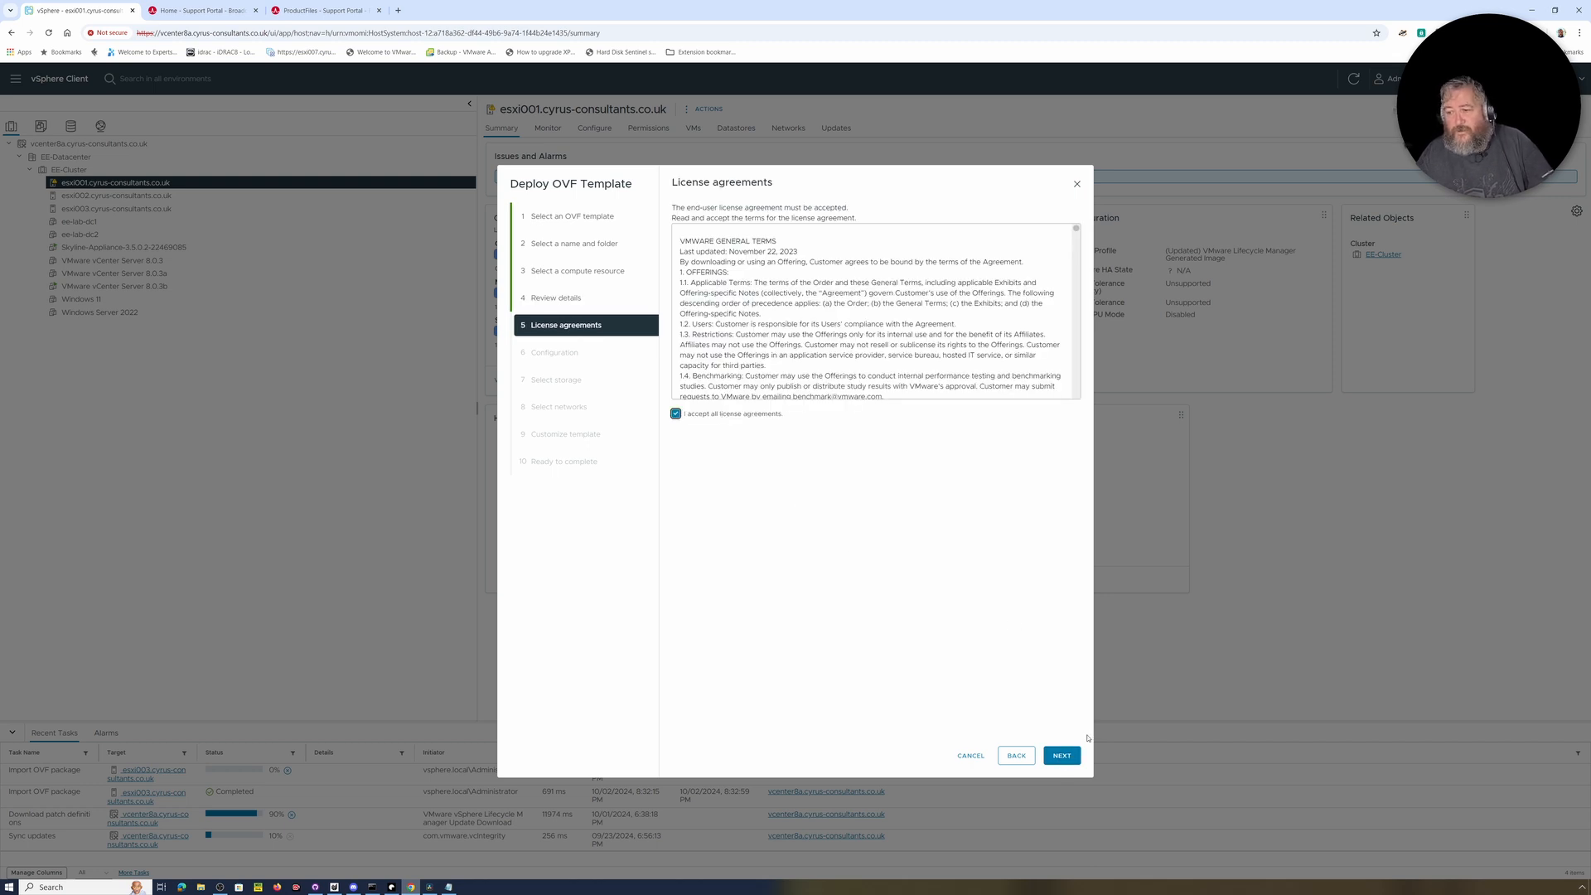
pyautogui.click(1060, 756)
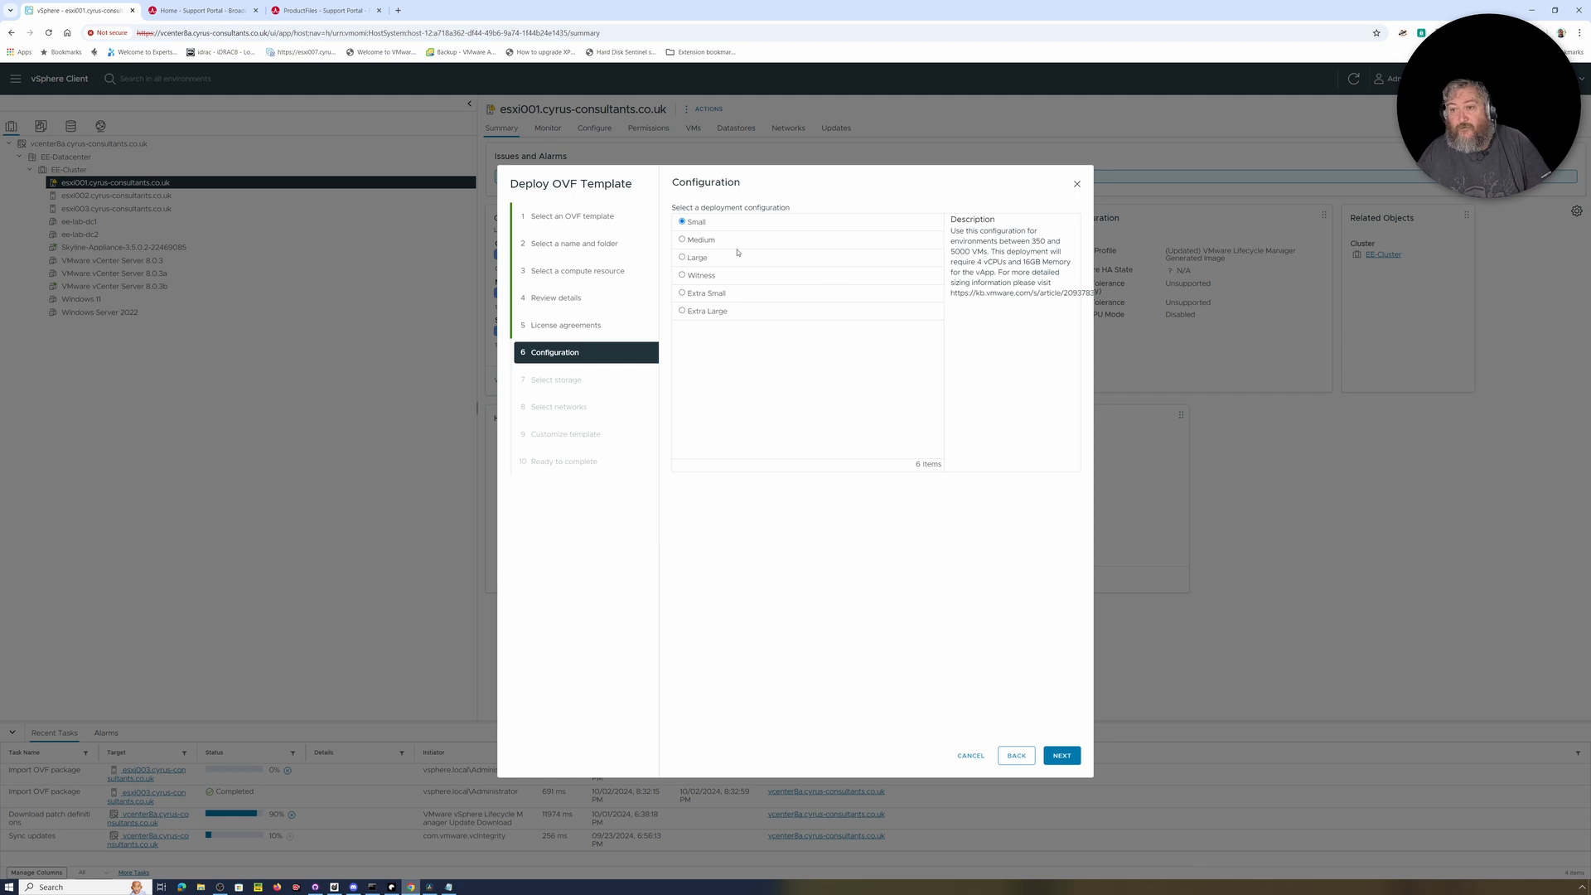
pyautogui.click(1061, 754)
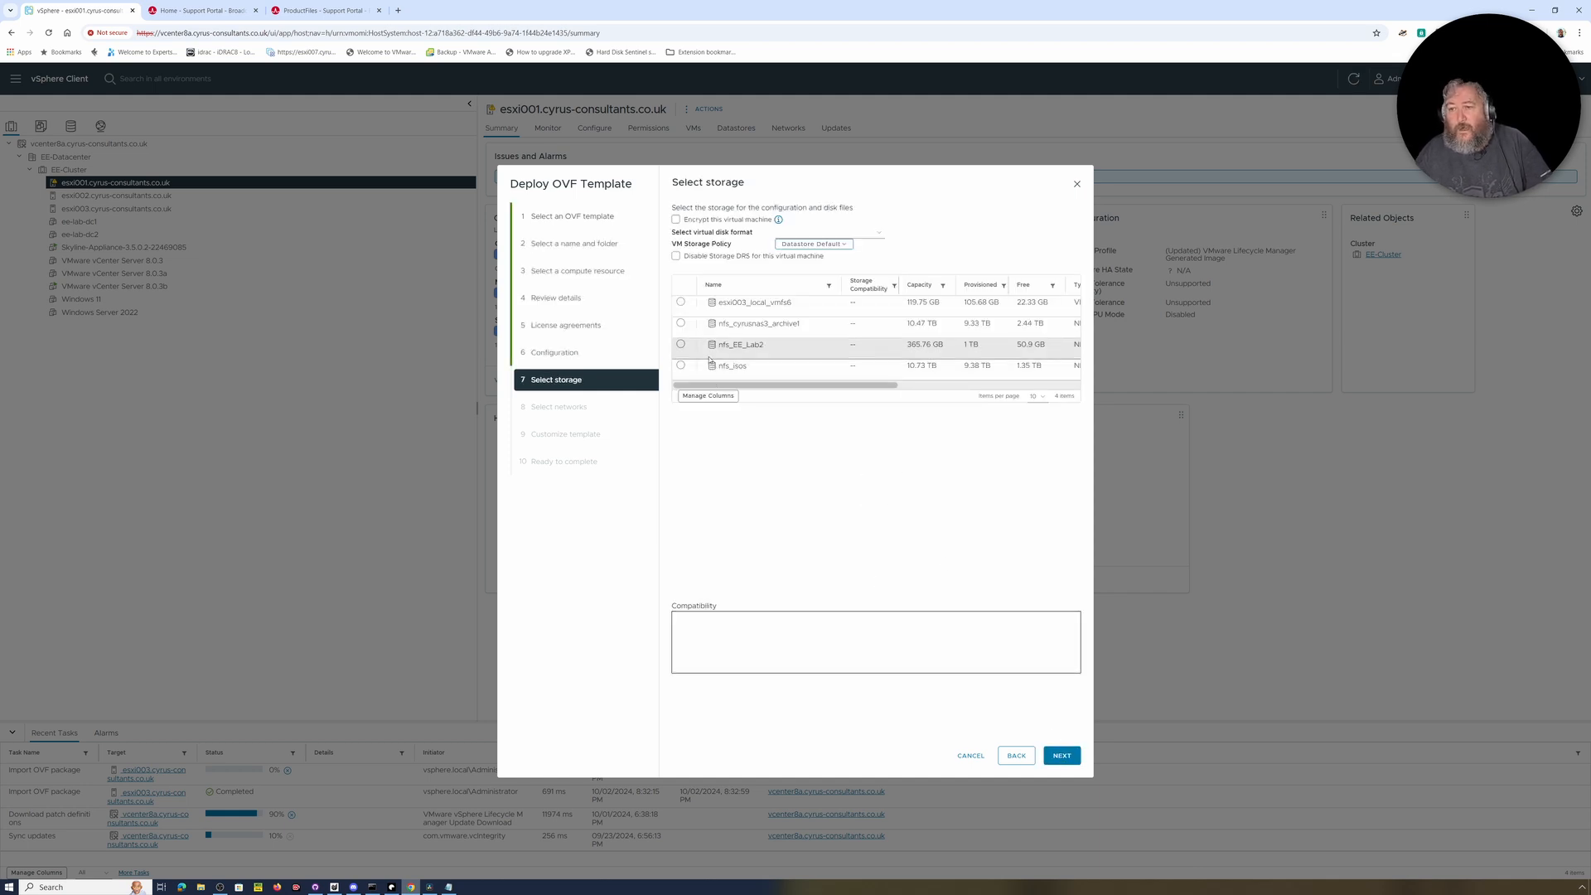
# Step: Store the appliance on the nfs_cyrusnas3_archive1 datastore and keep VM Network as the destination network
pyautogui.click(766, 325)
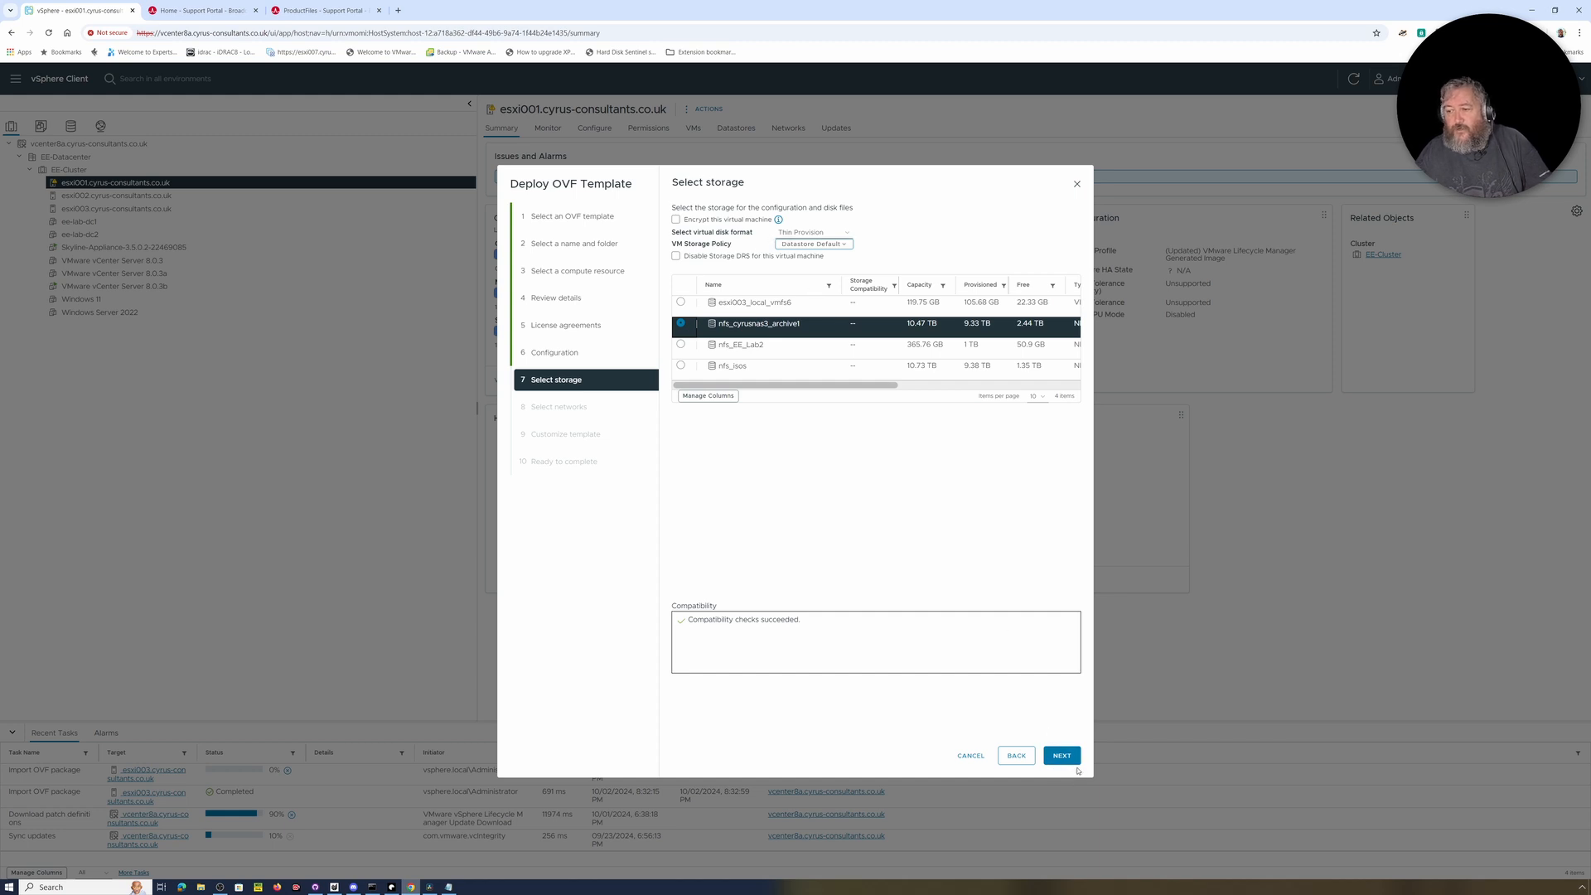
pyautogui.click(1073, 759)
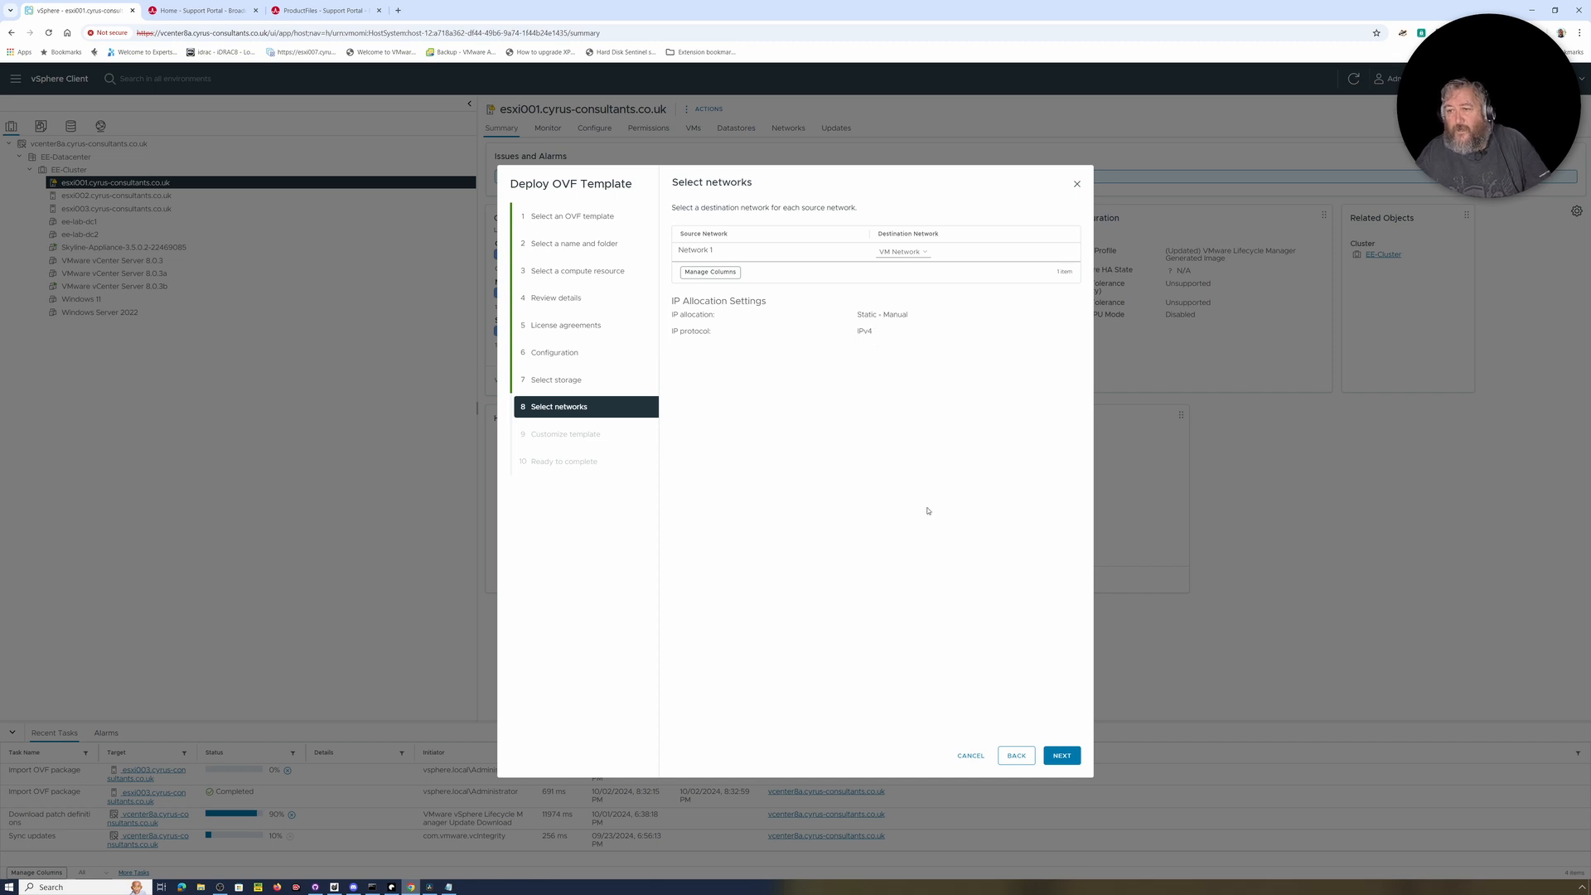
pyautogui.click(1059, 758)
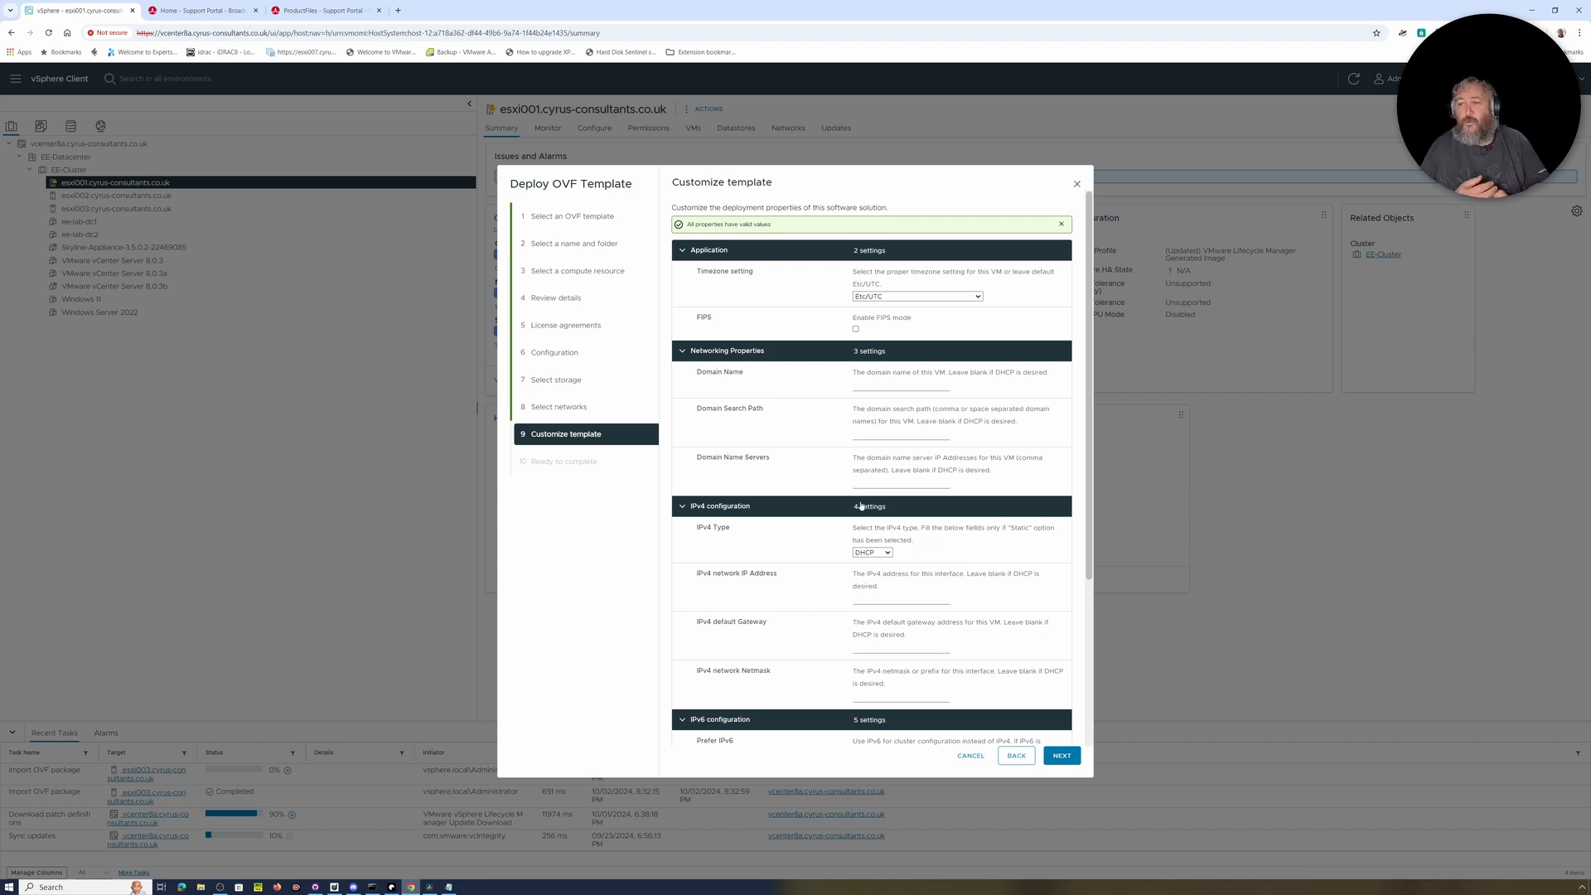
# Step: Set the appliance's timezone to Europe/London in the template customization
pyautogui.click(977, 295)
pyautogui.scroll(-5, 942, 419)
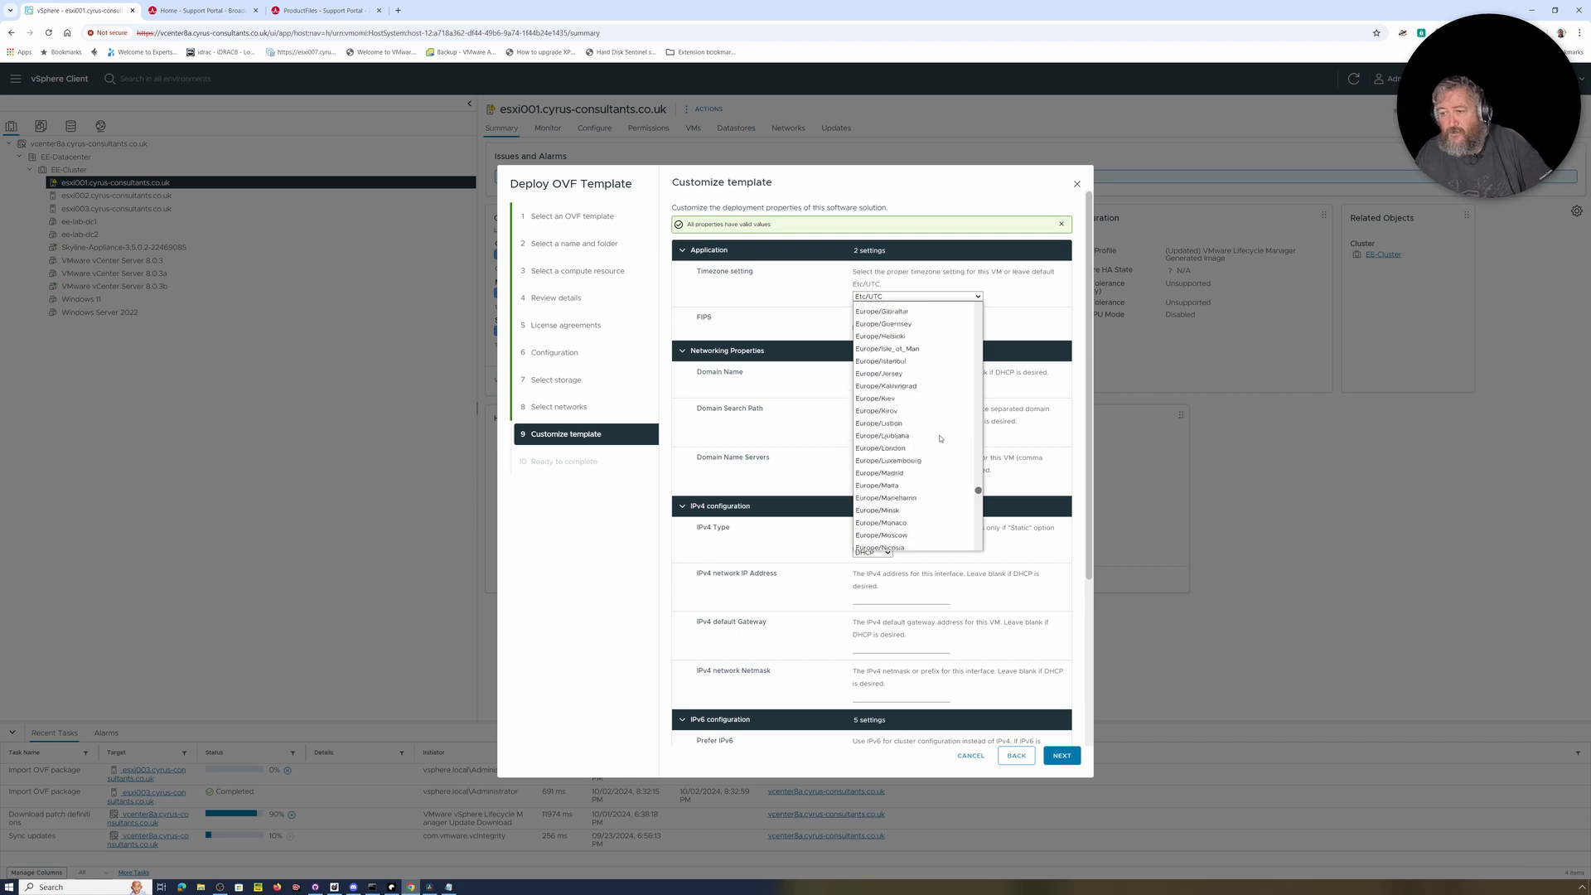
pyautogui.click(909, 373)
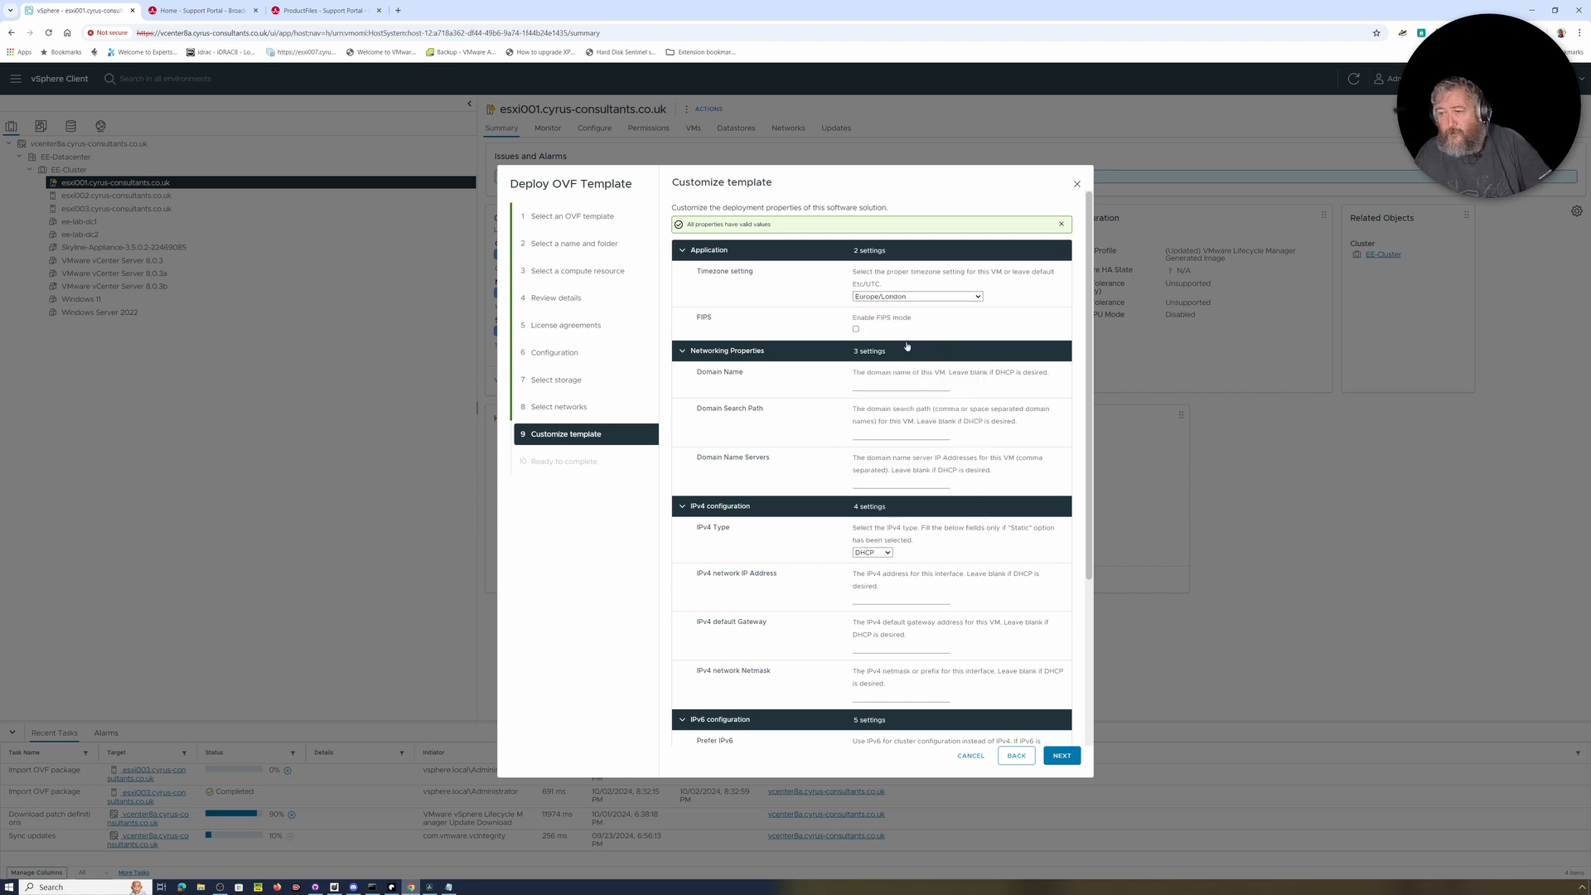
# Step: Enter ariaops1 as the Domain Name in the networking properties
pyautogui.click(891, 387)
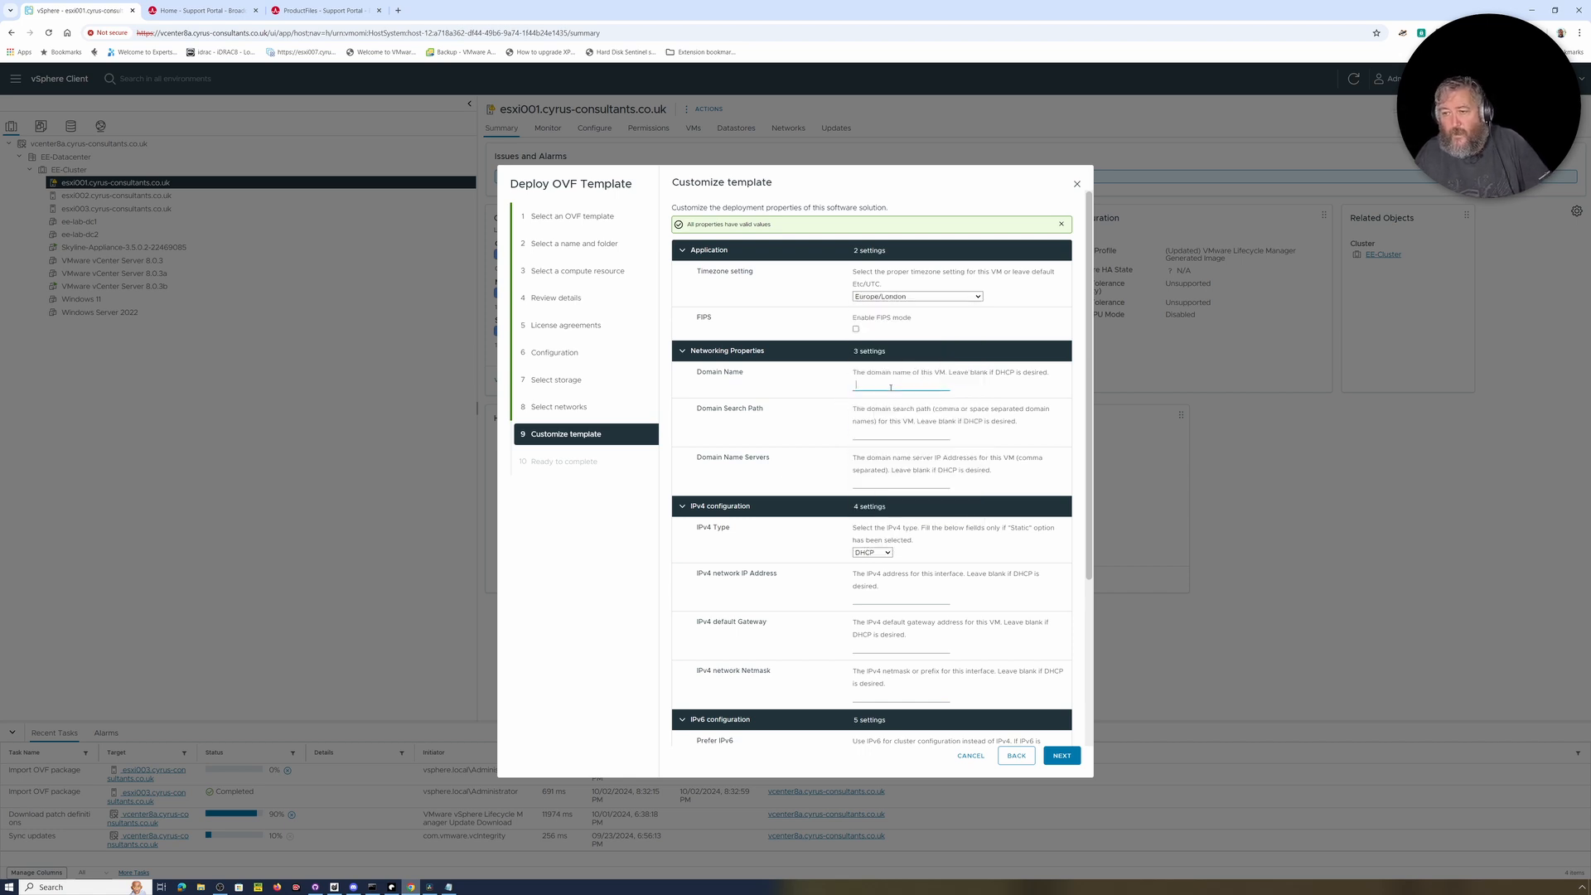
pyautogui.write('cyhrus')
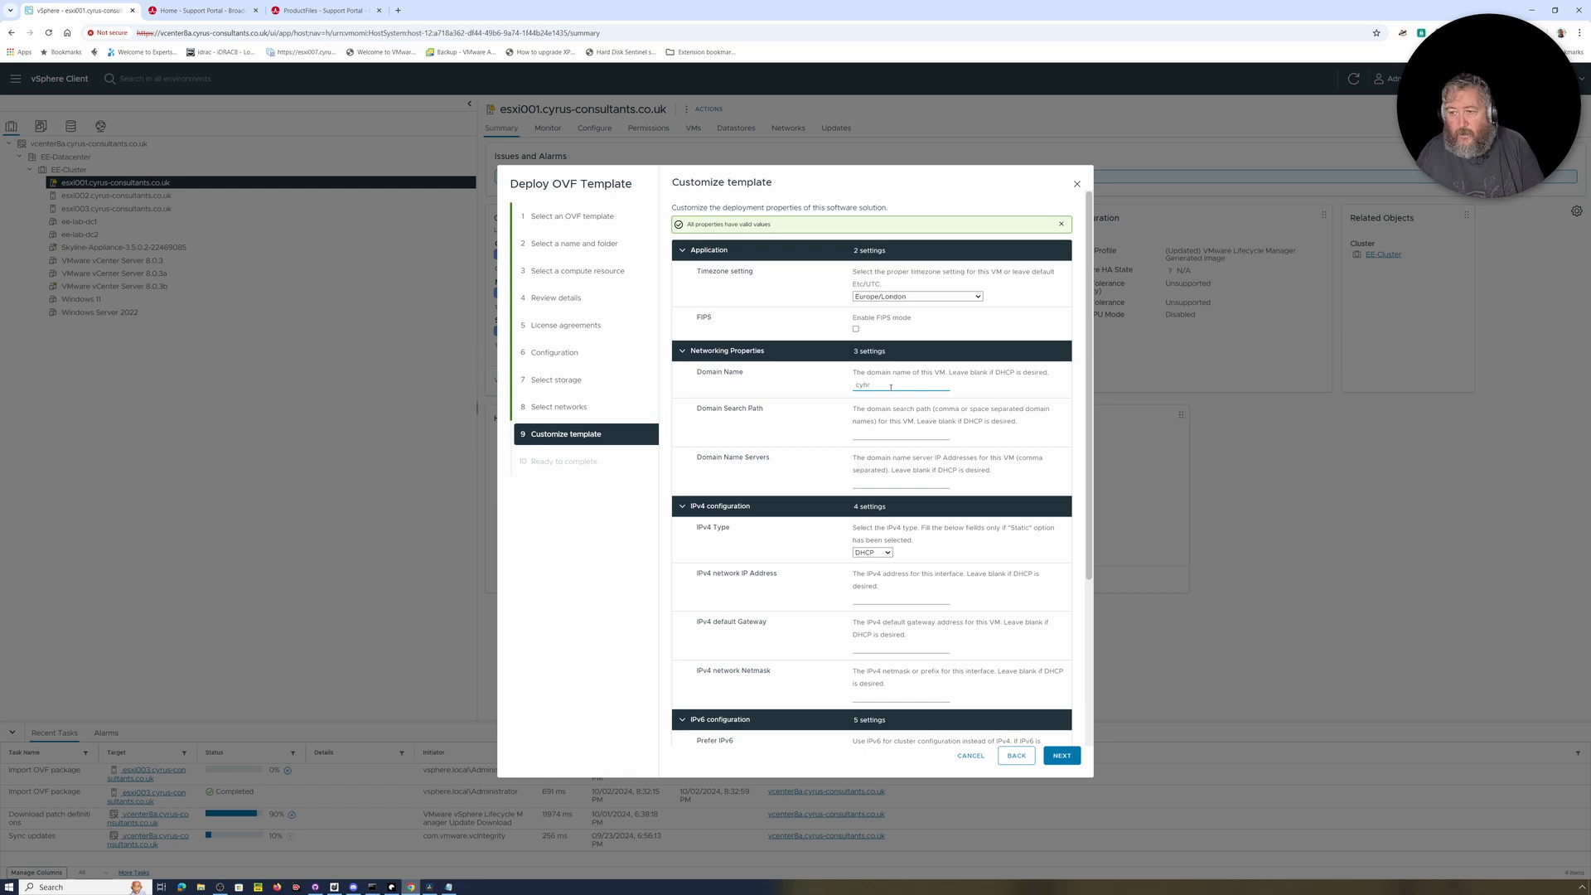
pyautogui.press('BackSpace')
pyautogui.press('BackSpace')
pyautogui.press('BackSpace')
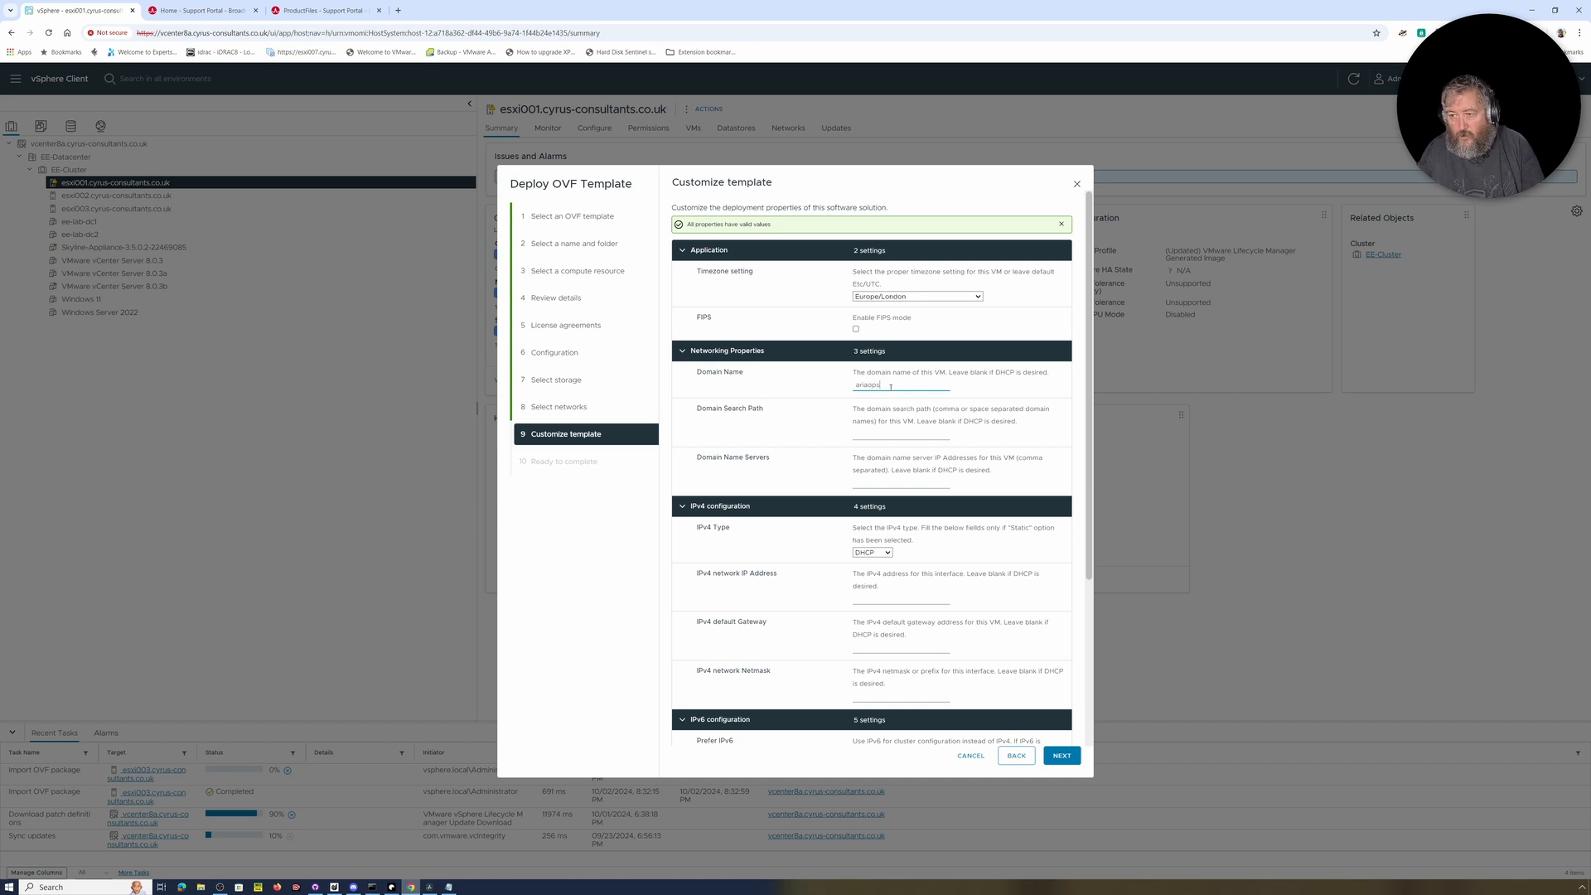
# Step: Enter cyrus-consultants.co.uk as the Domain Search Path and copy the same value into Domain Name Servers
pyautogui.click(873, 432)
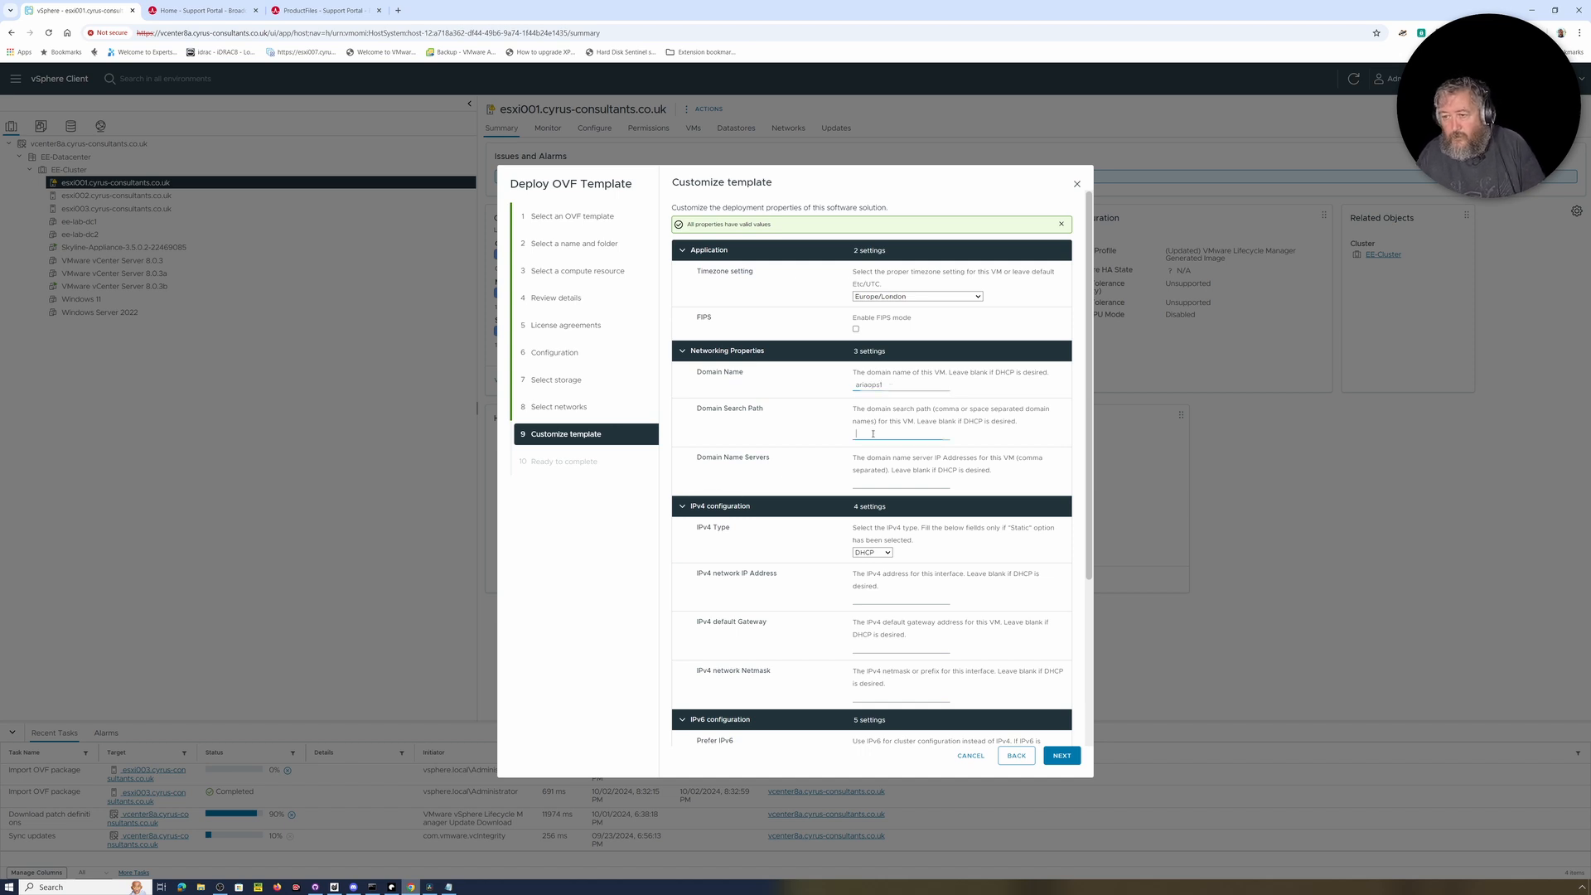
pyautogui.write('cyrus')
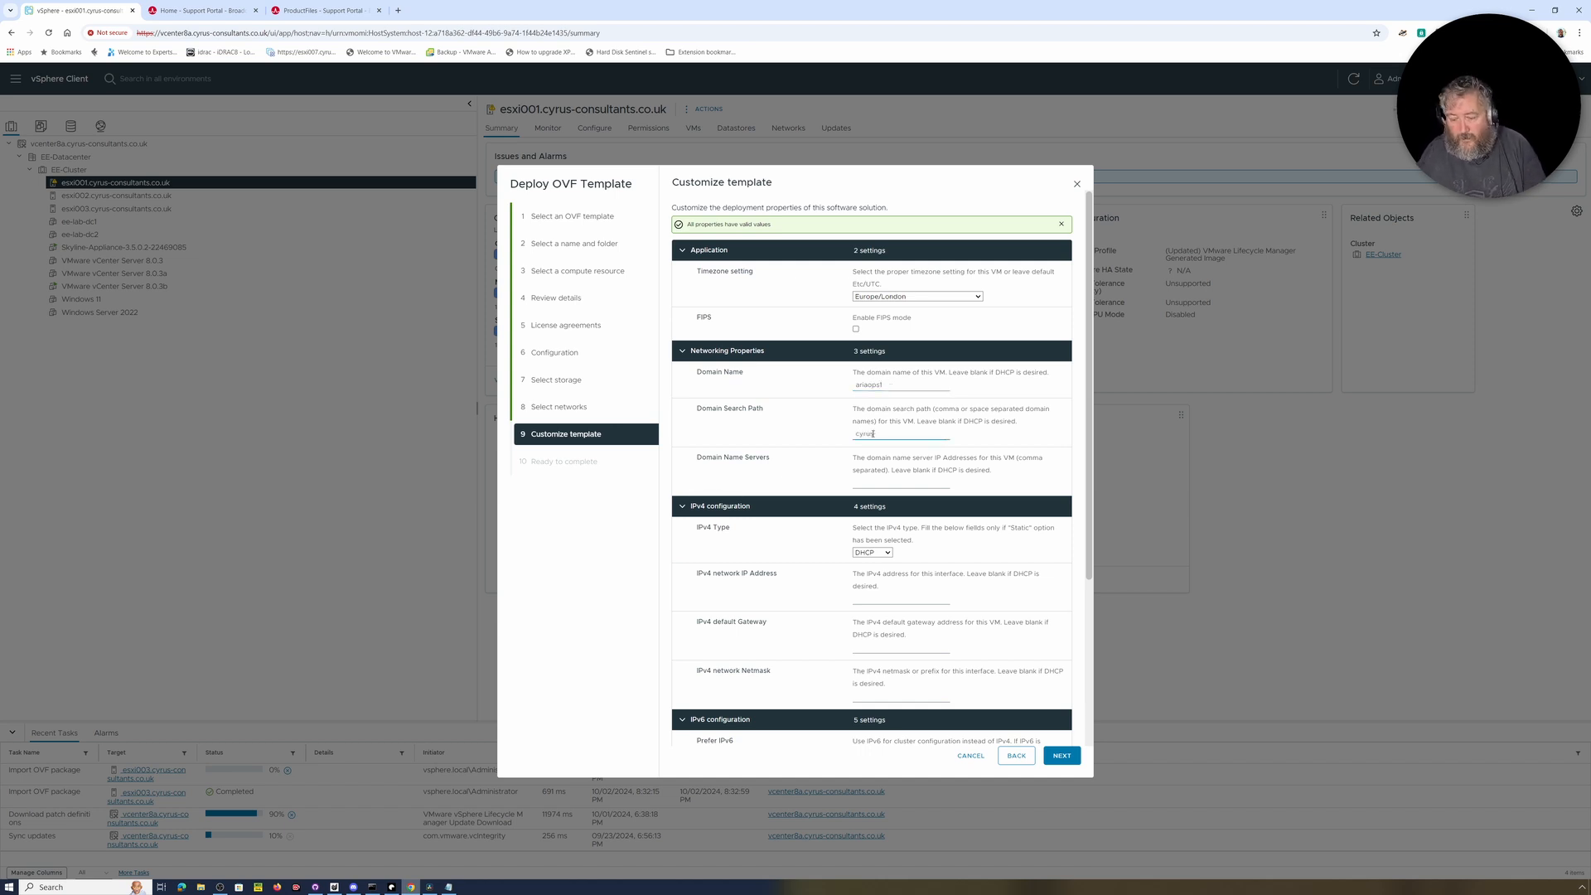
pyautogui.write('-consultants.co.uk')
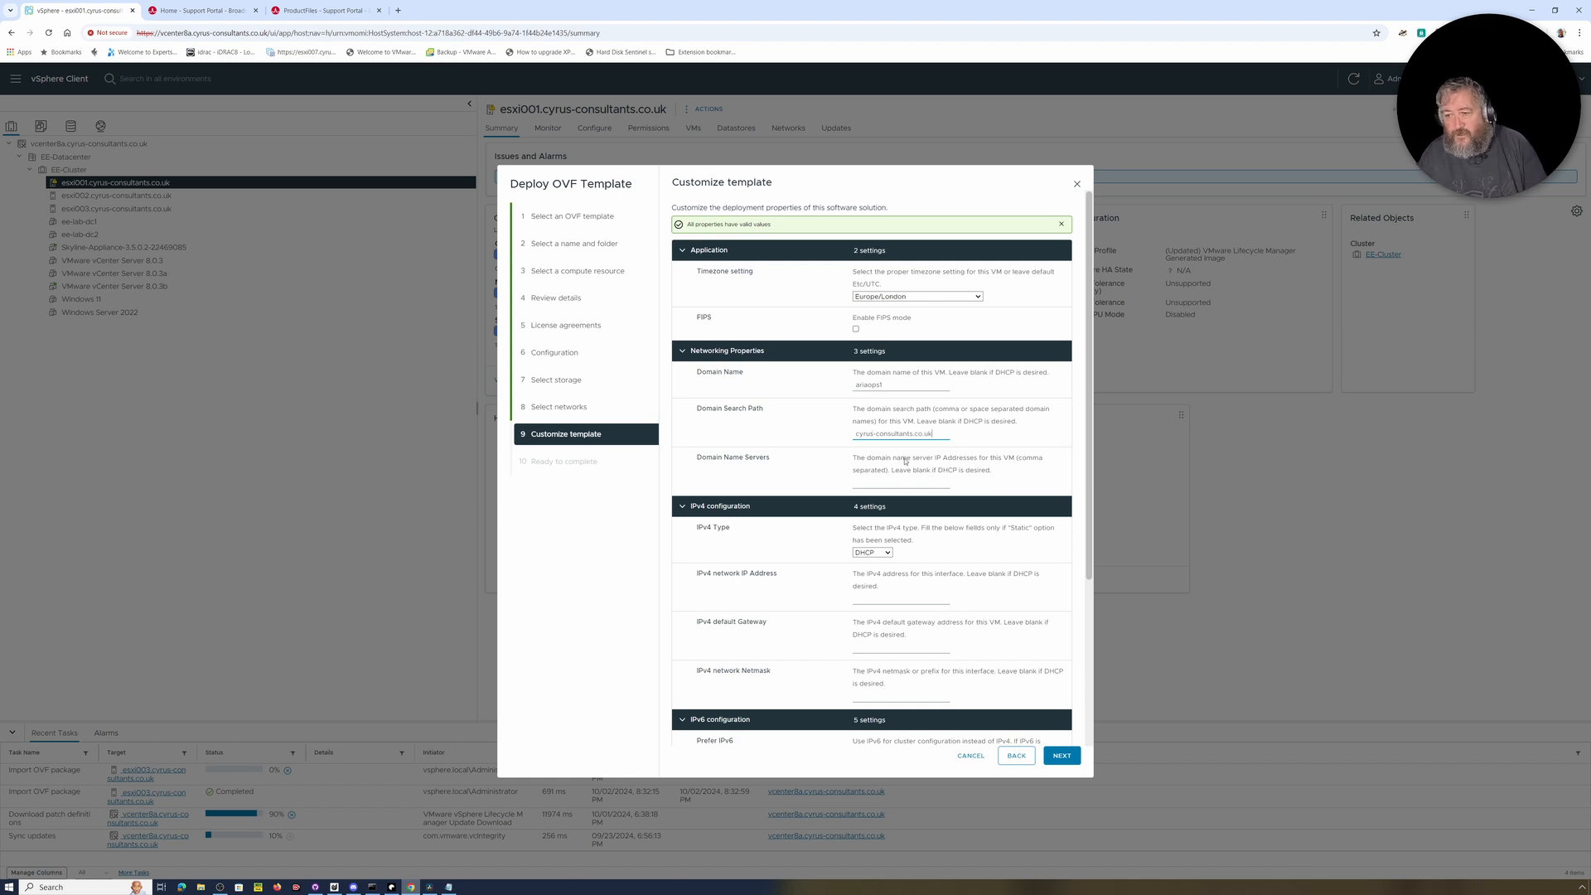
pyautogui.moveTo(943, 433); pyautogui.dragTo(839, 435)
pyautogui.hotkey('ctrl', 'c')
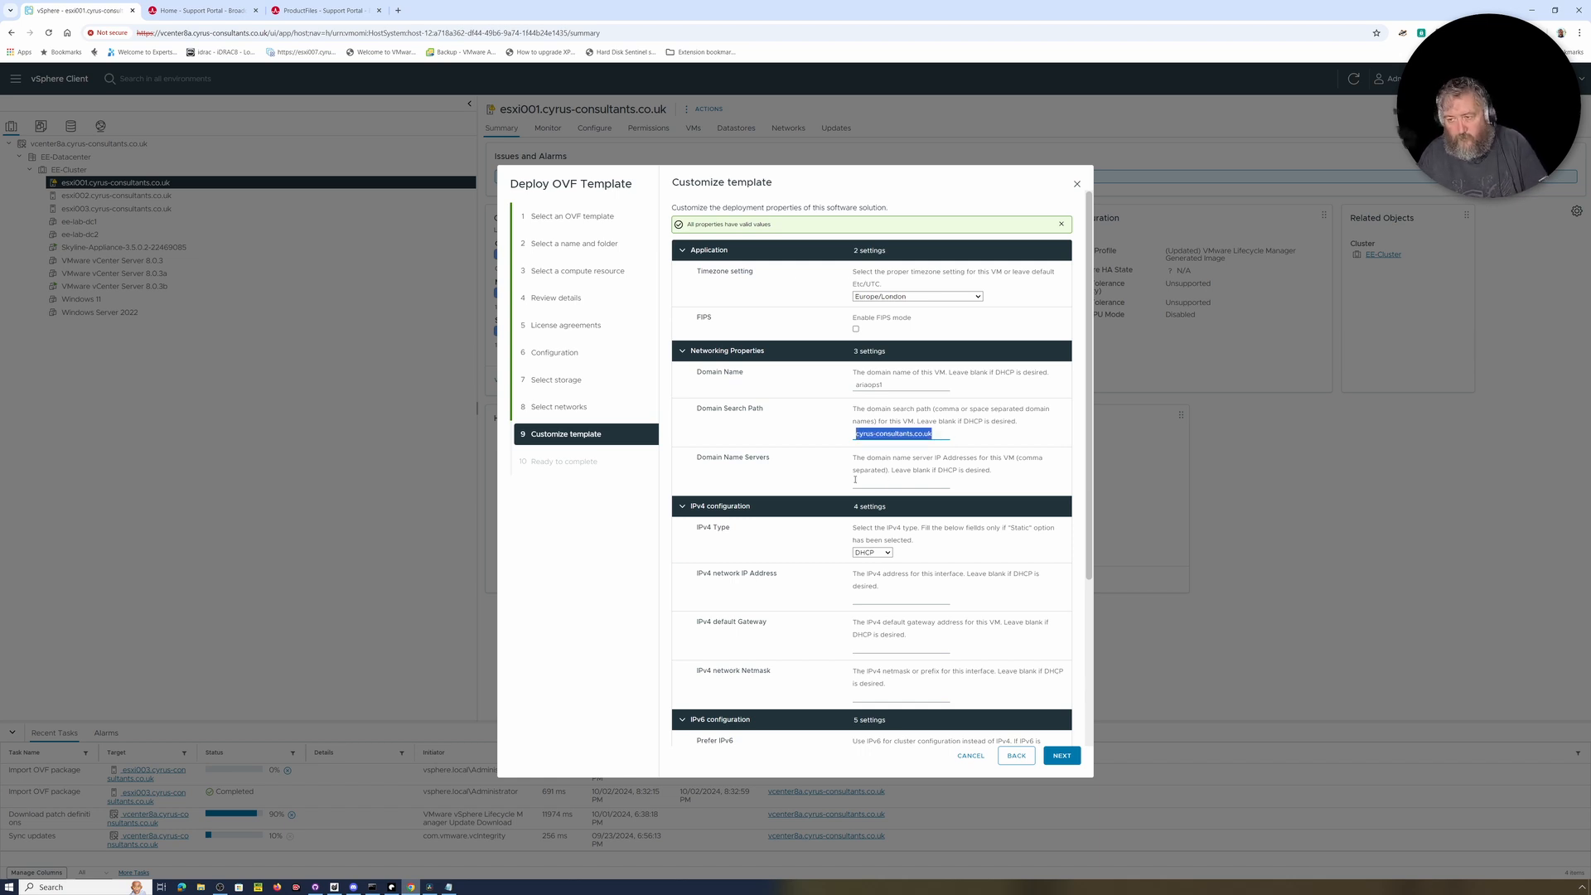
pyautogui.click(874, 483)
pyautogui.hotkey('ctrl', 'v')
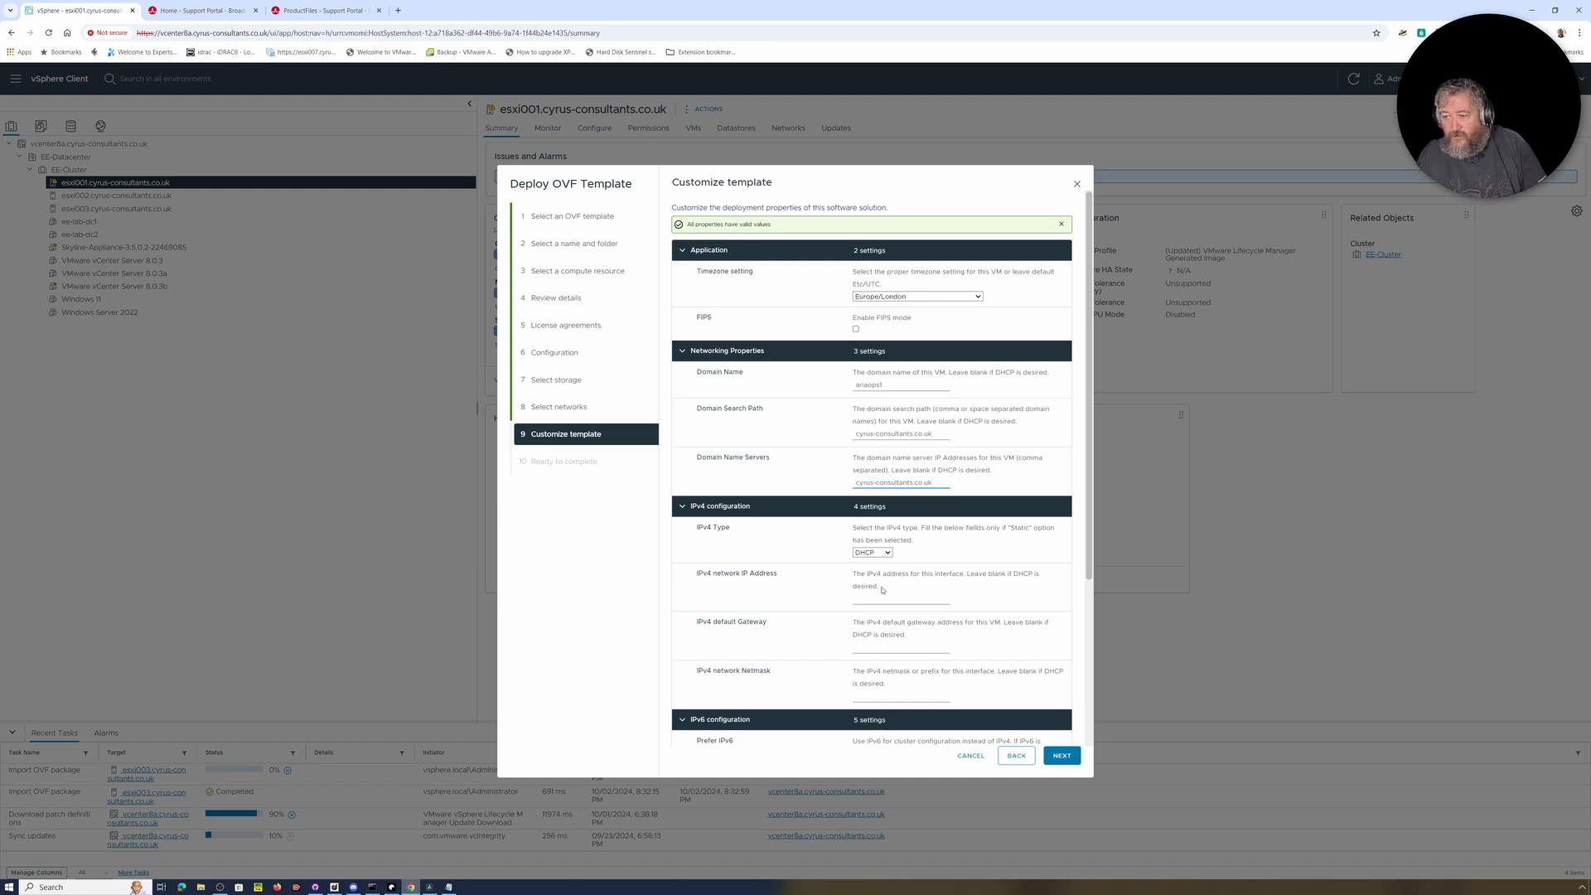
# Step: Leave the IPv4 and IPv6 settings at their DHCP defaults and finish the OVF deployment wizard
pyautogui.scroll(-3, 882, 590)
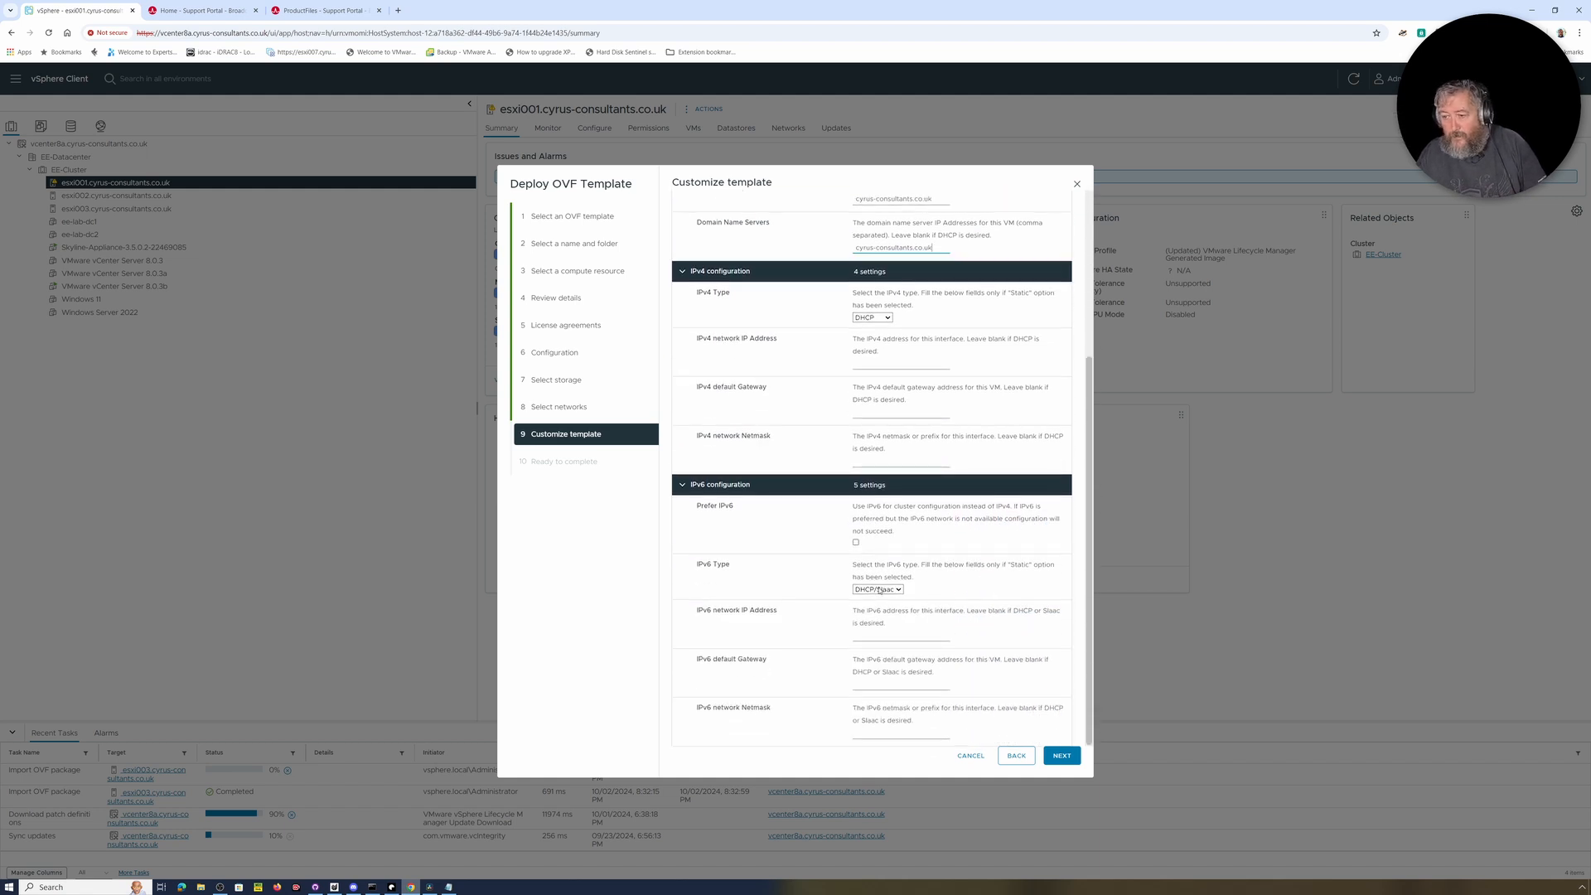
pyautogui.click(1062, 755)
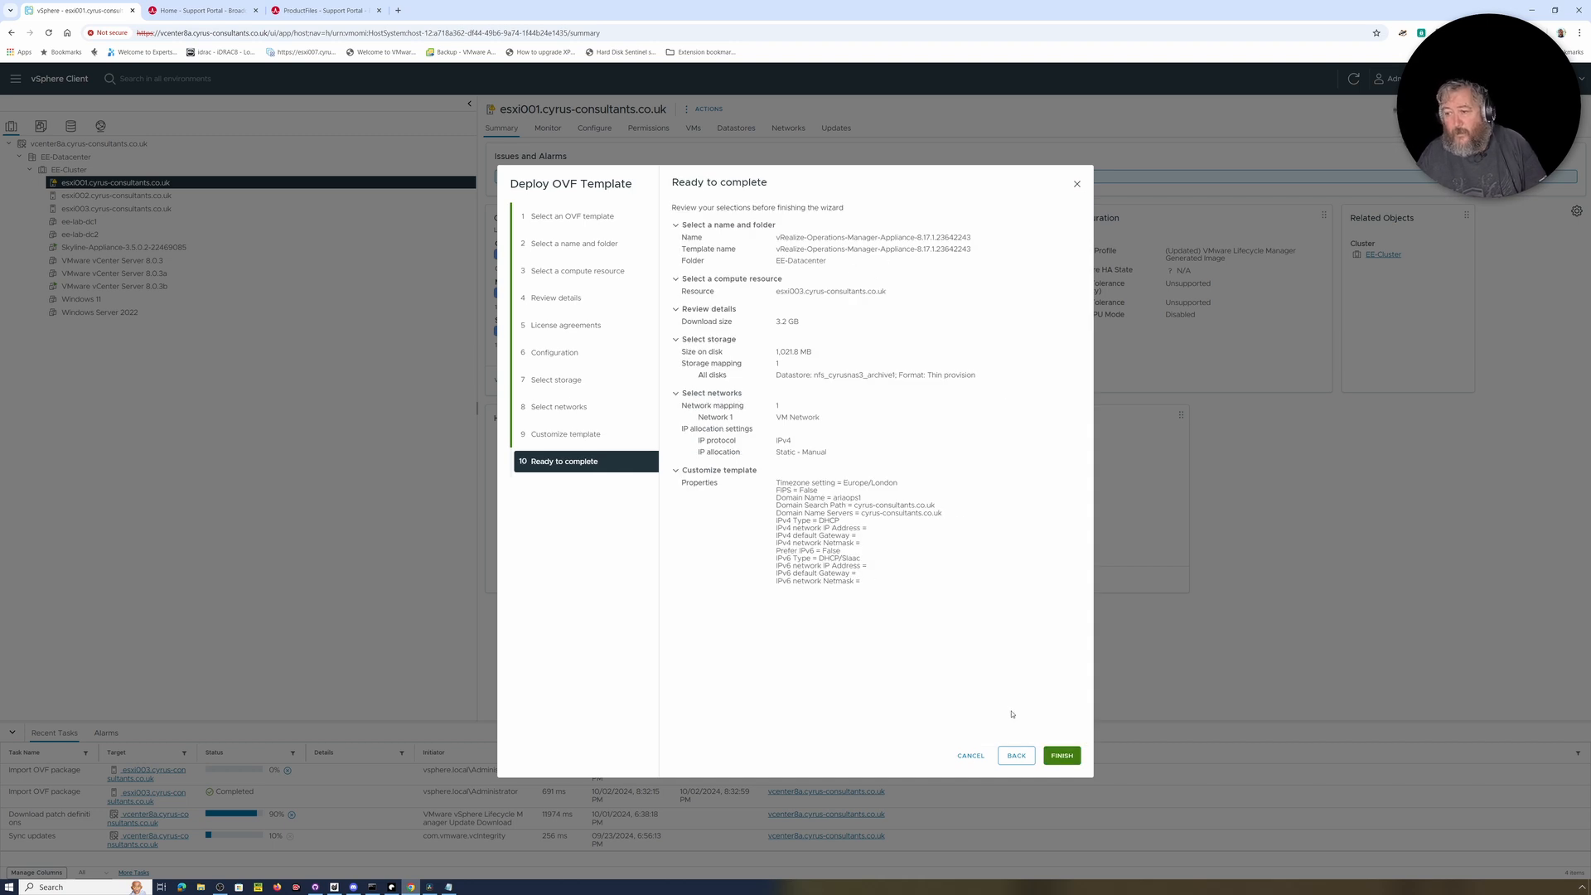
pyautogui.click(1061, 755)
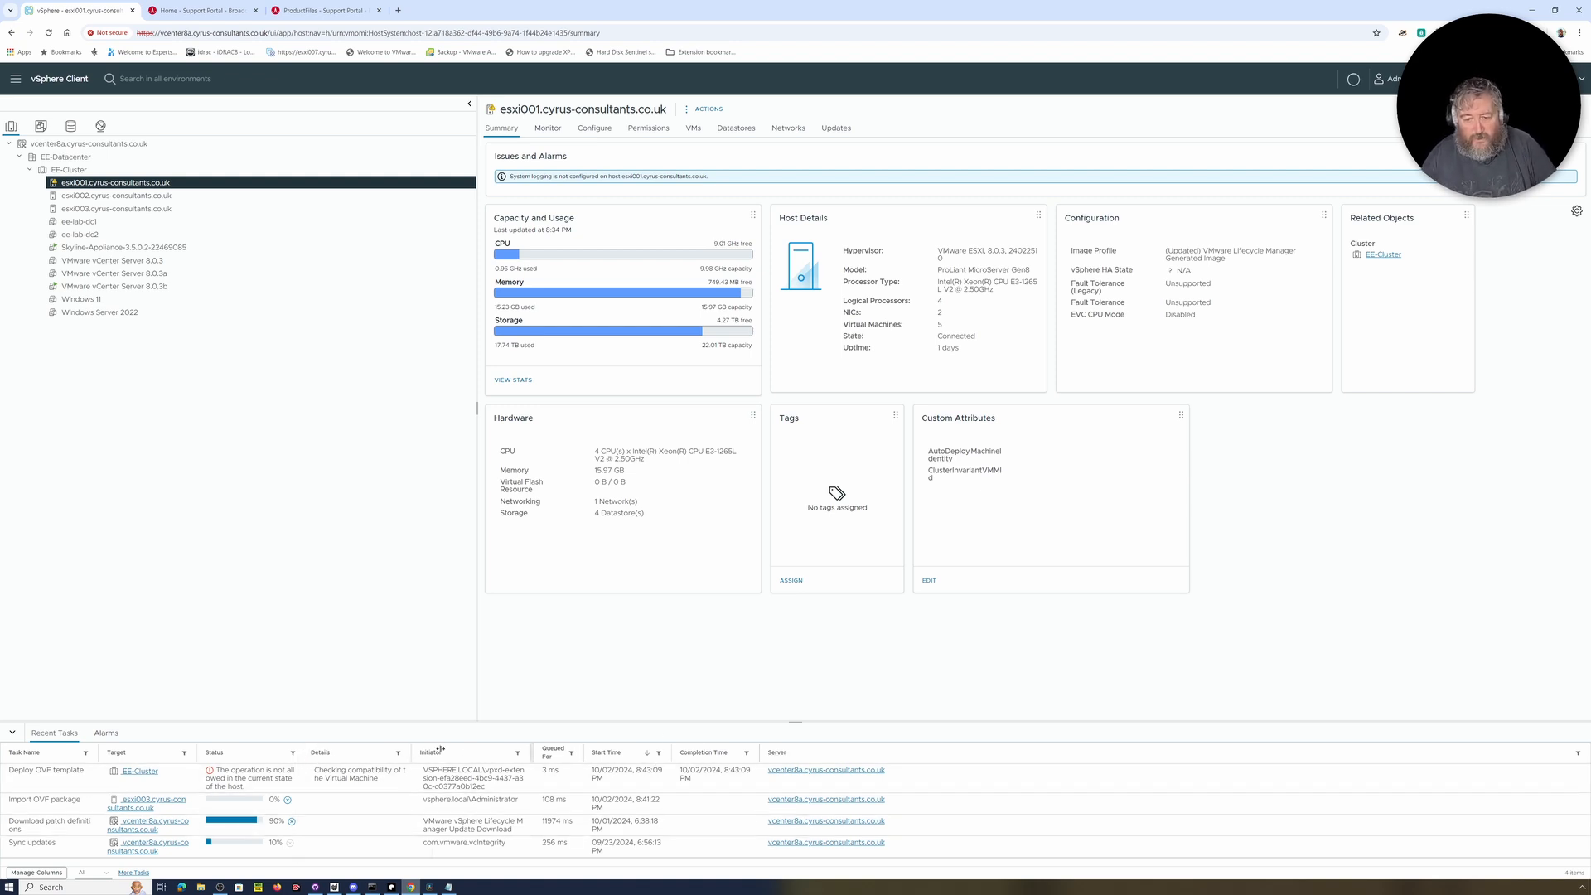
# Step: Widen the Status column in Recent Tasks to read the deployment status, and return from the ESXi Host Client to the vSphere Client
pyautogui.moveTo(304, 751); pyautogui.dragTo(541, 750)
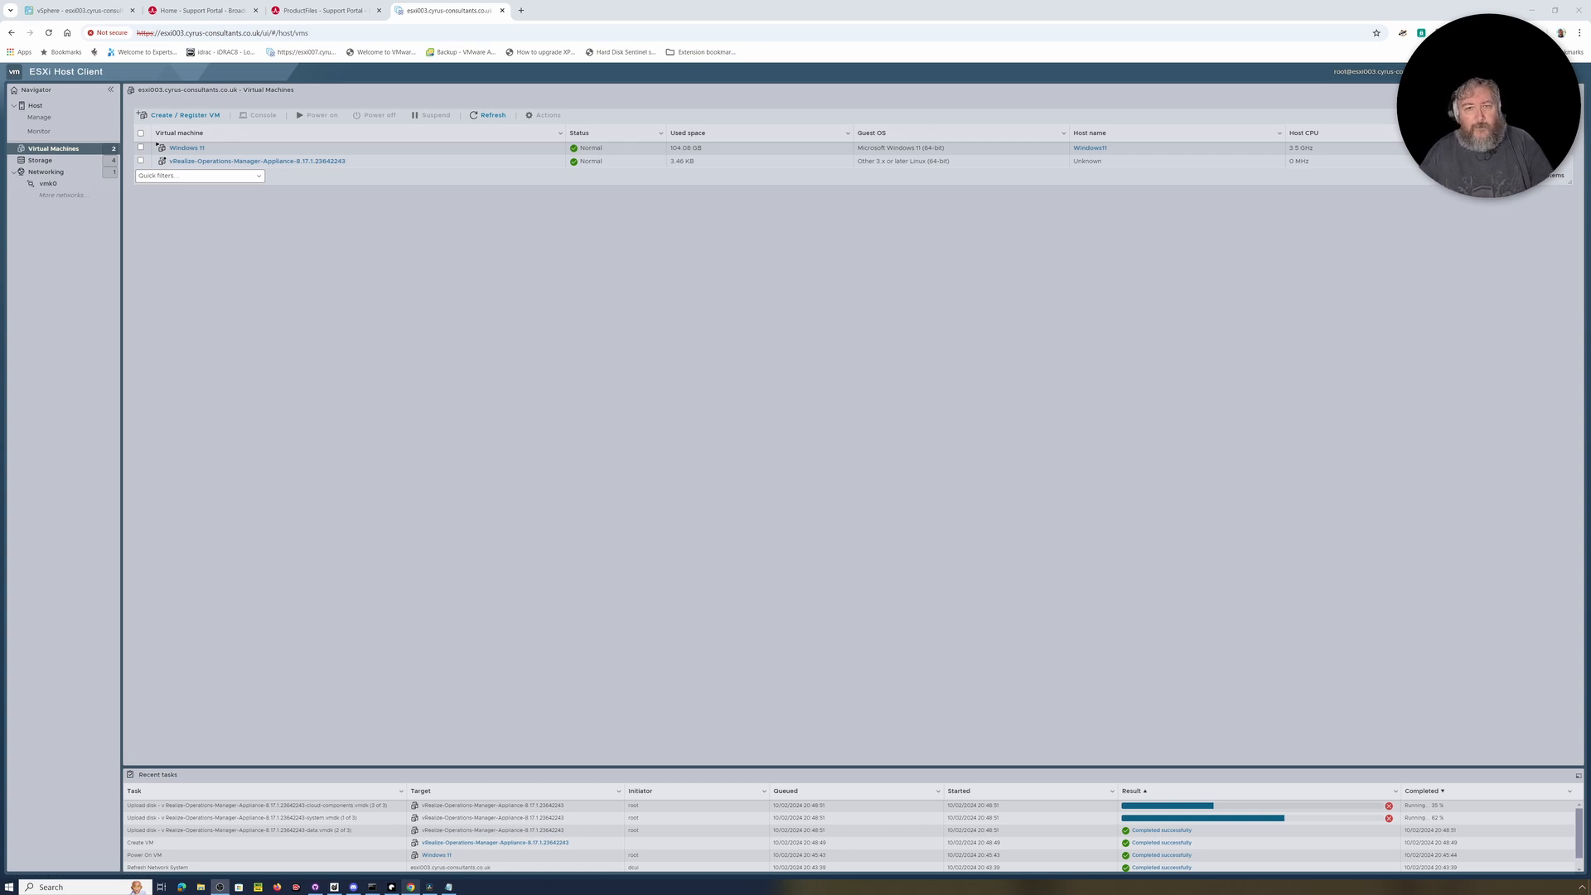
pyautogui.click(78, 10)
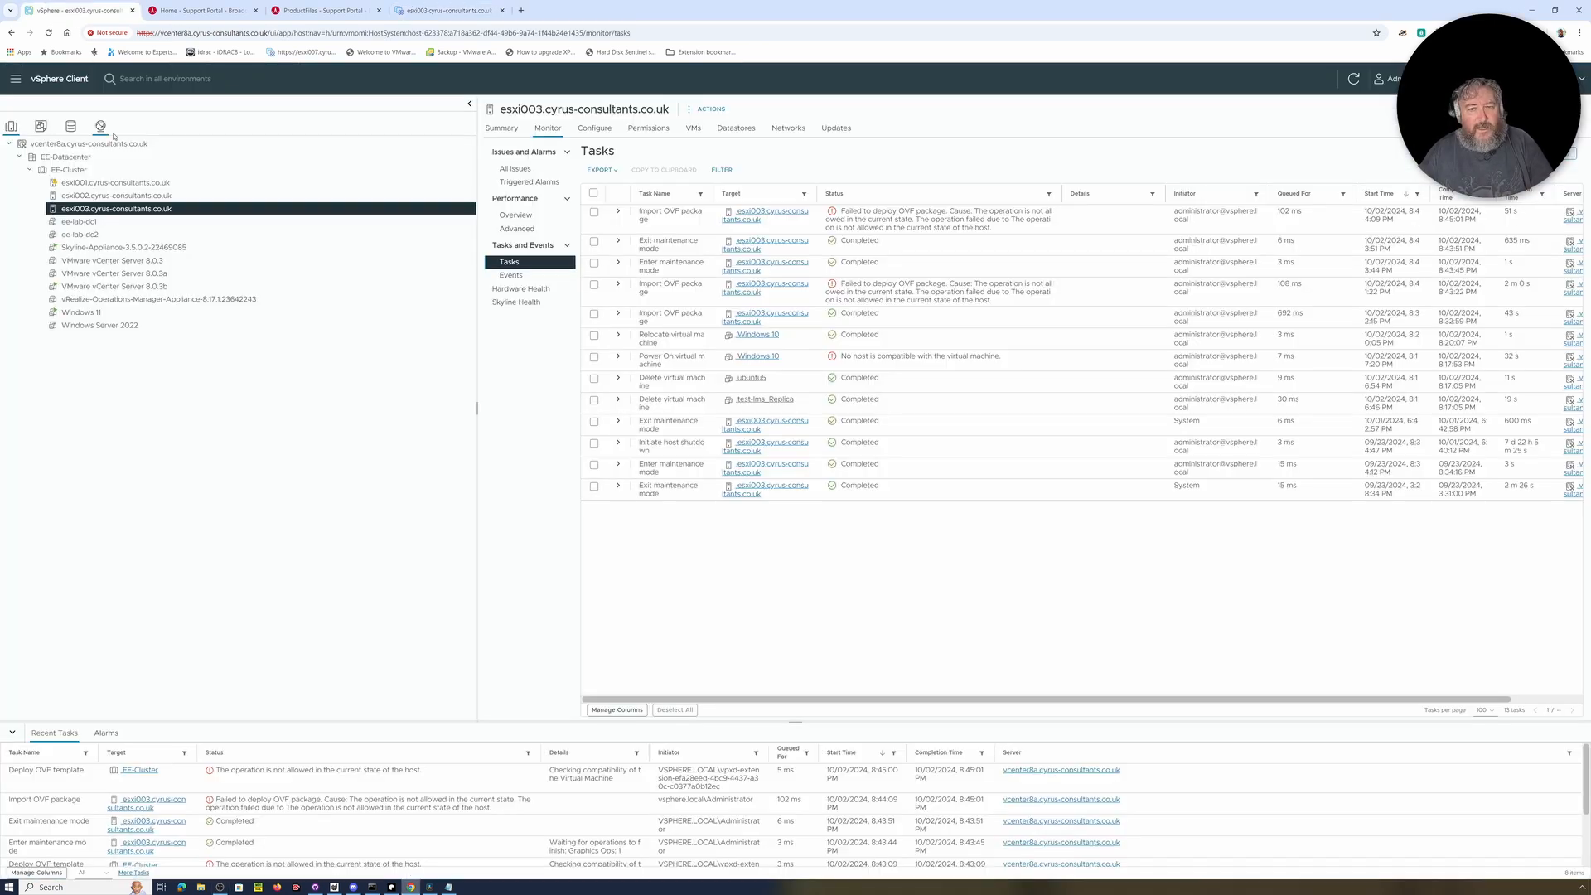
# Step: View the summary of host esxi003.cyrus-consultants.co.uk, and switch to the ESXi Host Client
pyautogui.click(510, 134)
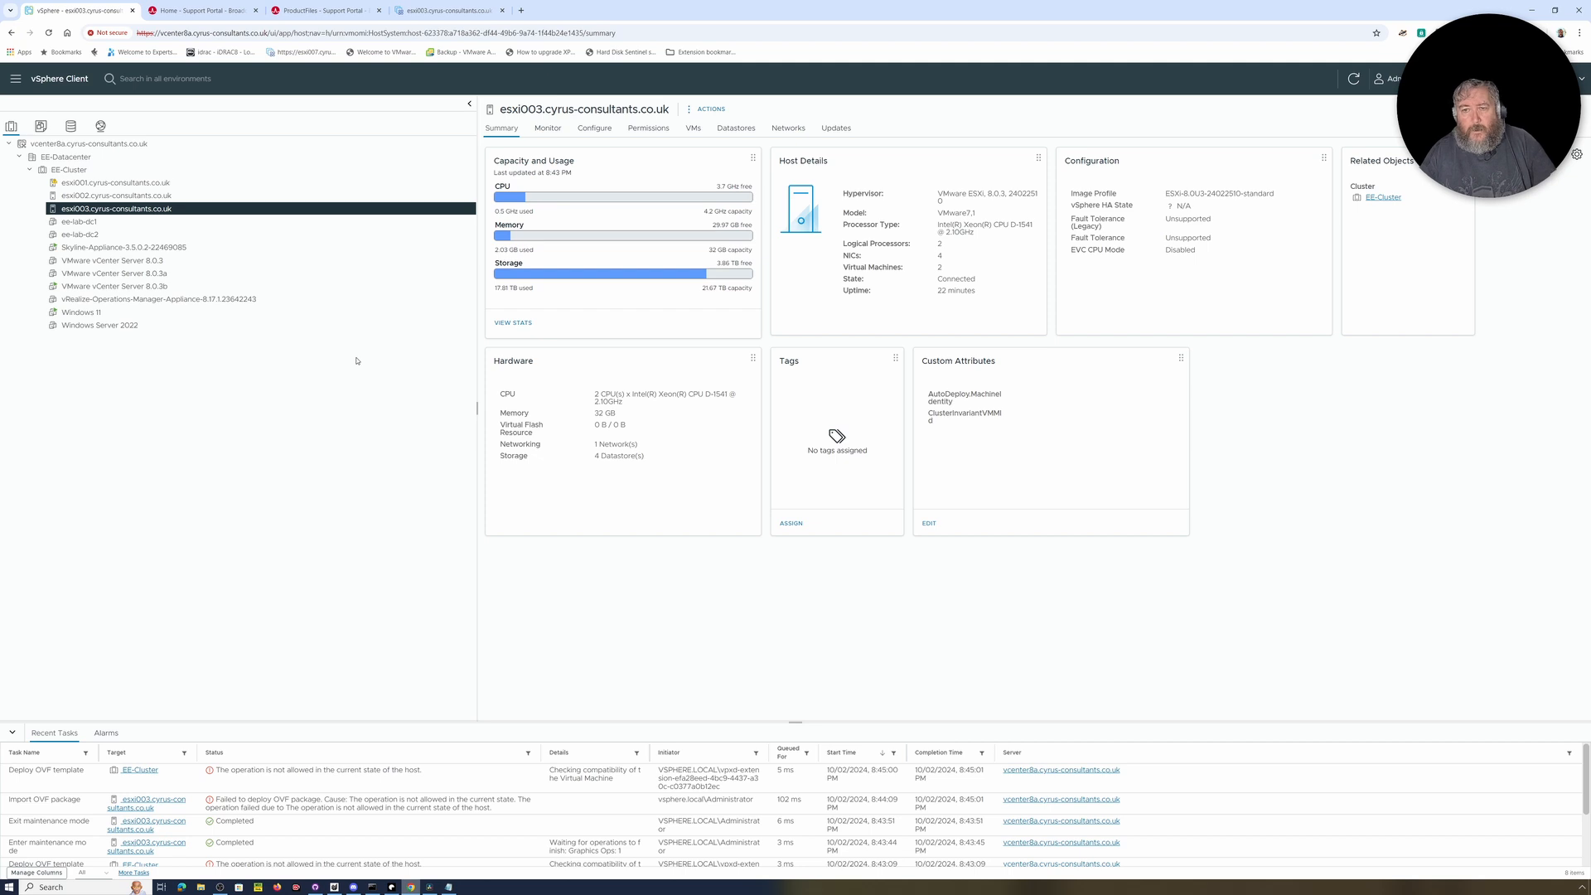
pyautogui.click(468, 11)
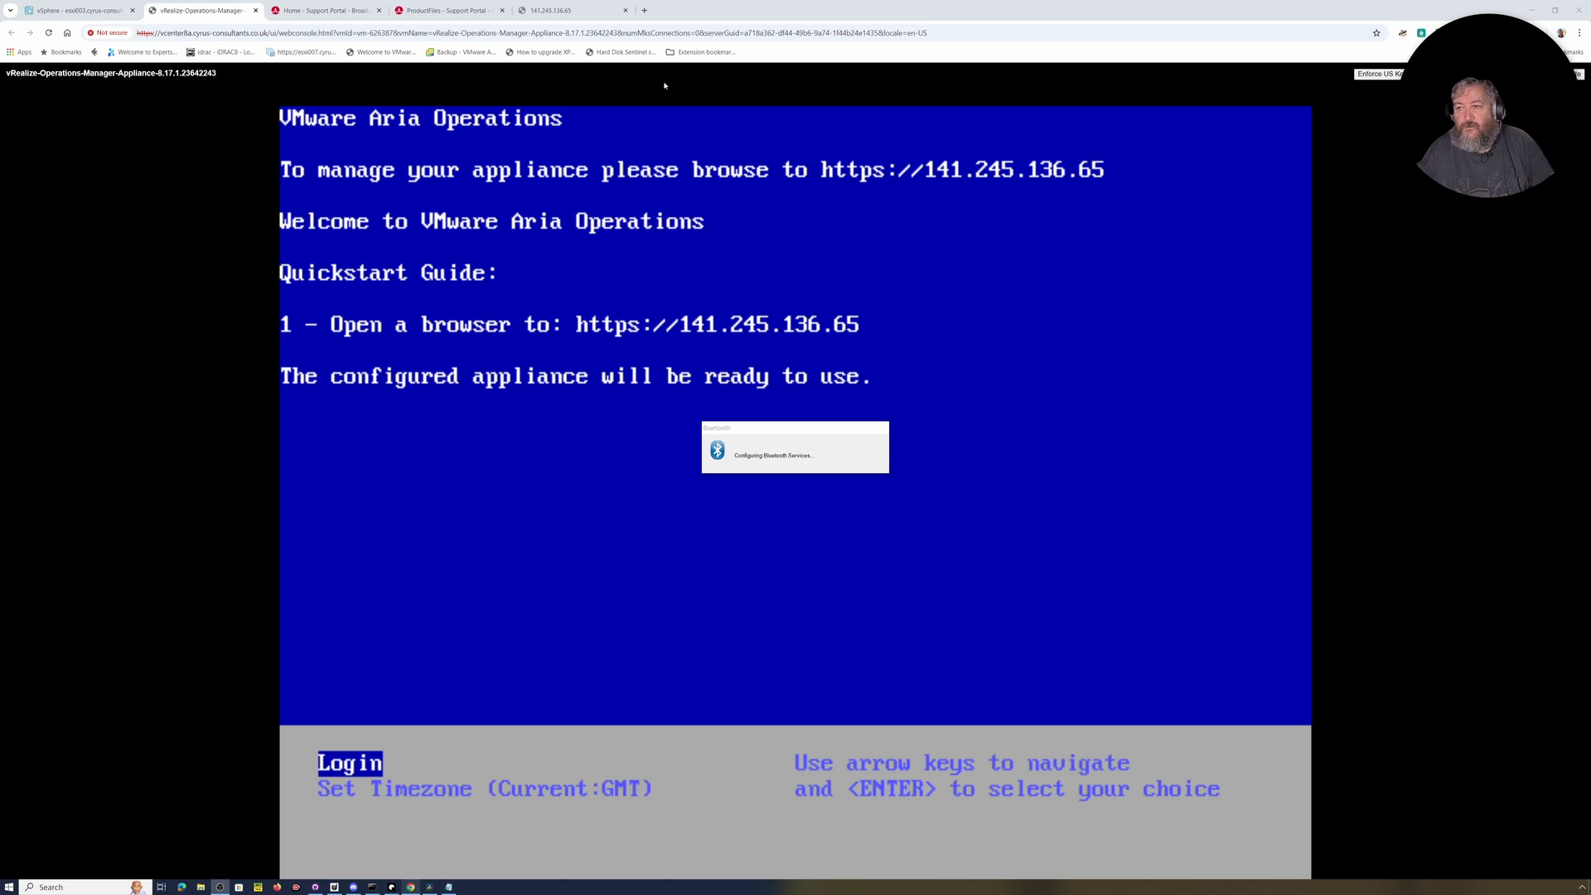
# Step: Reload the appliance page at 141.245.136.65 and proceed past the untrusted certificate warning to the initial setup
pyautogui.click(570, 11)
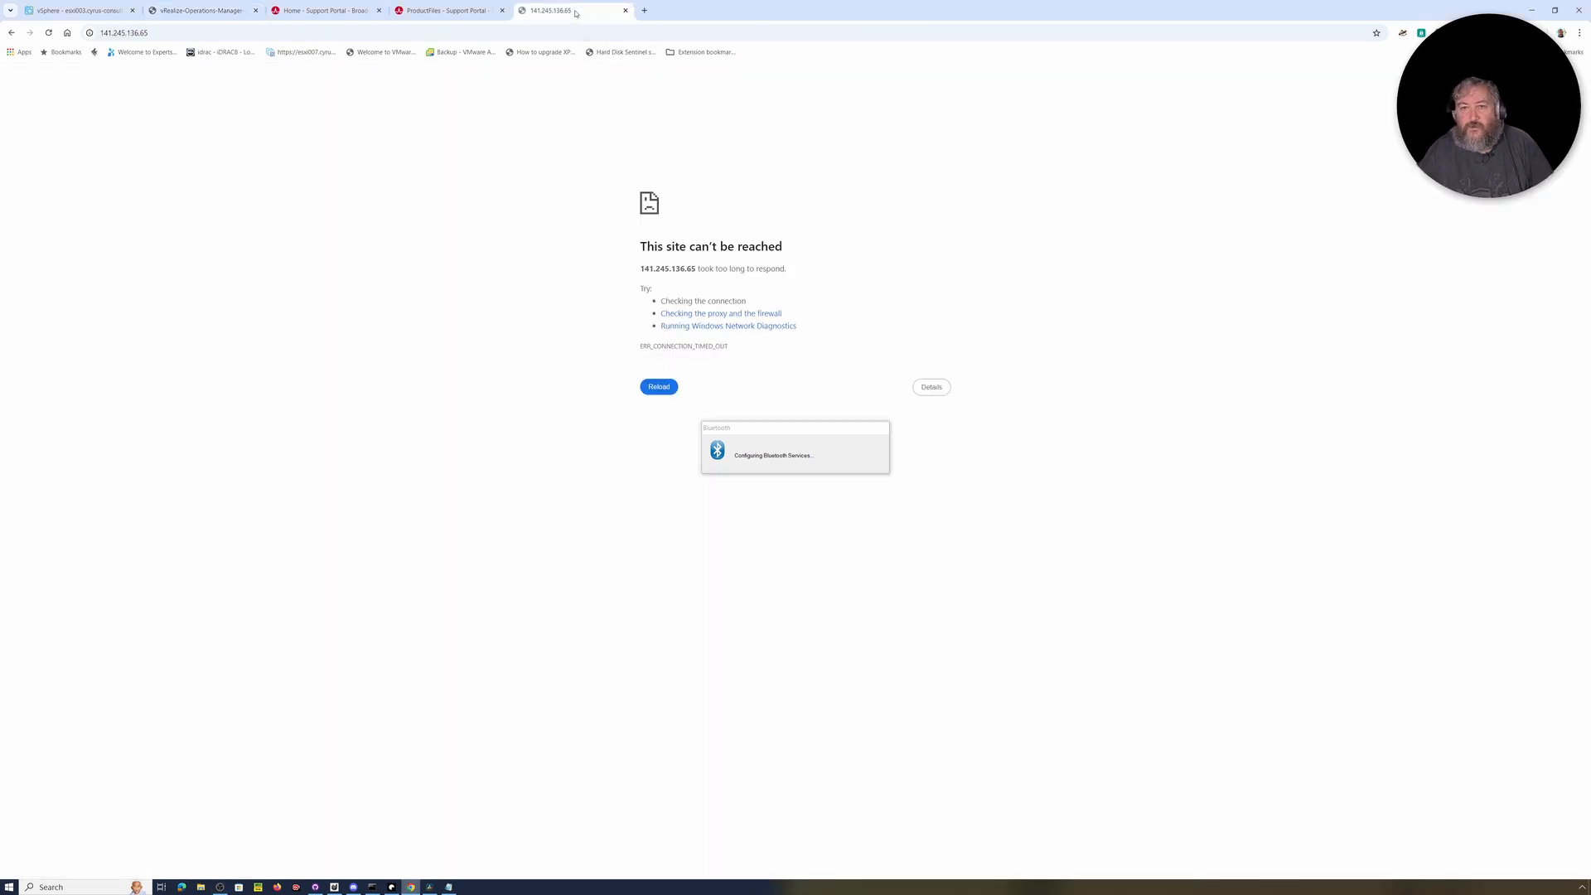
pyautogui.click(48, 32)
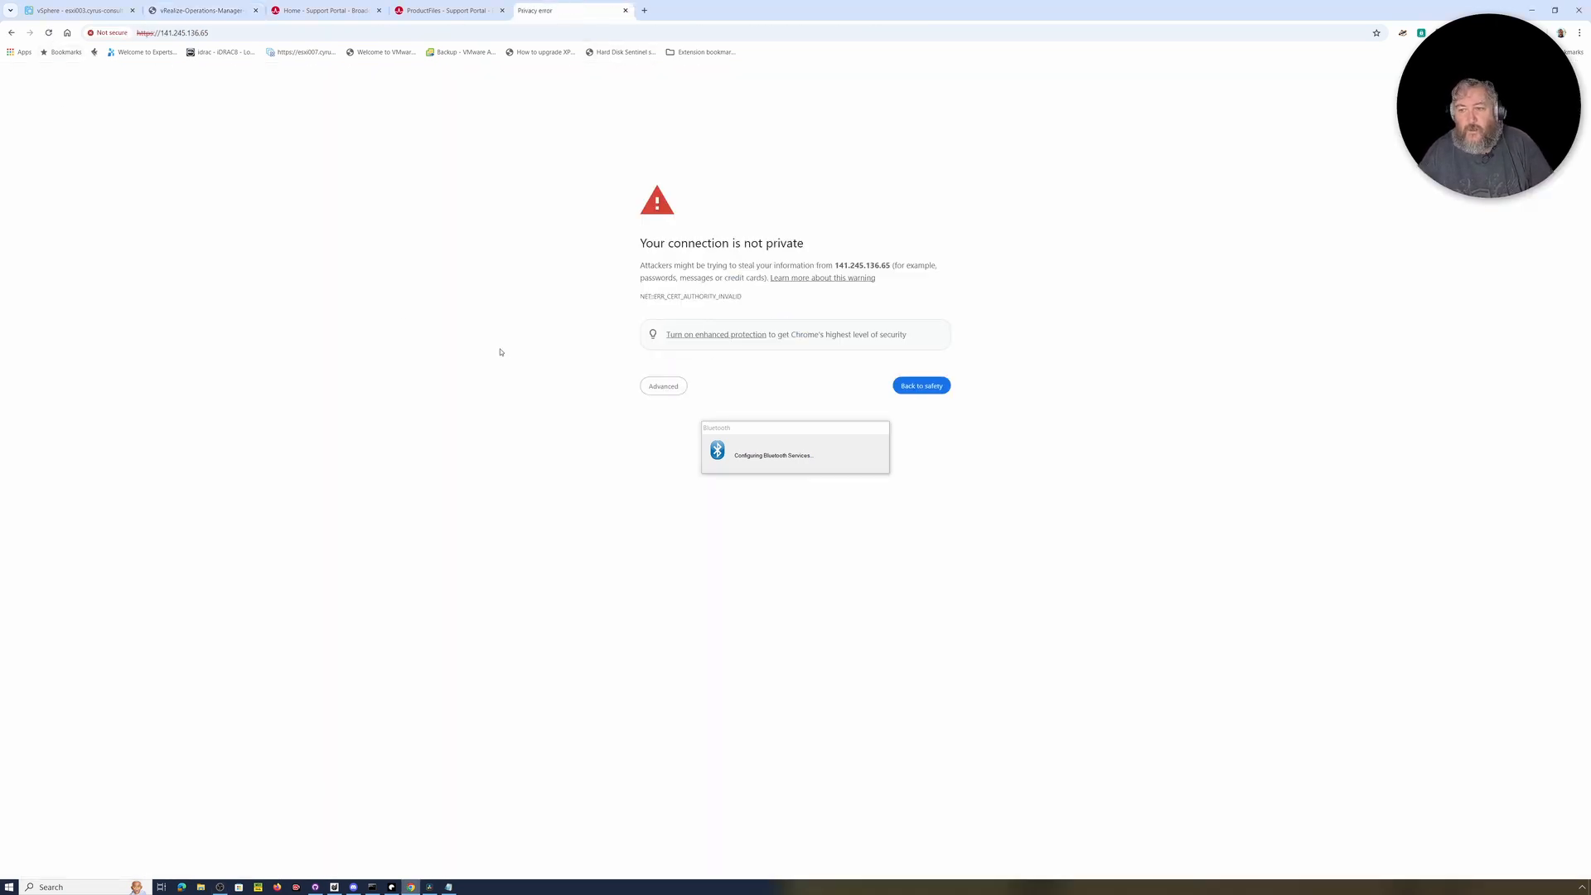
pyautogui.click(665, 386)
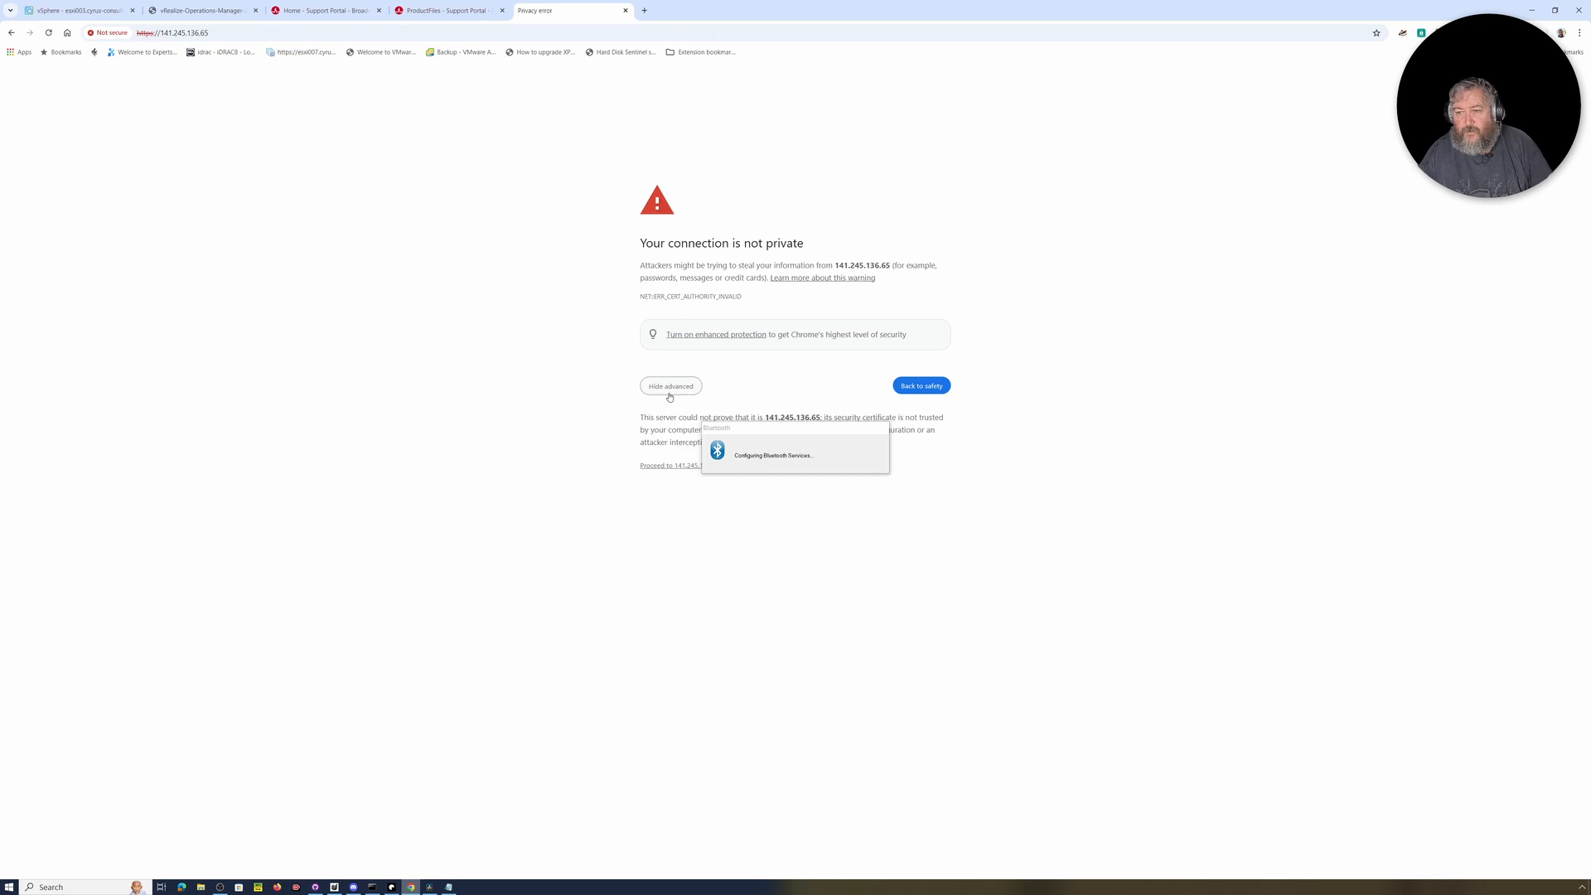
pyautogui.click(683, 466)
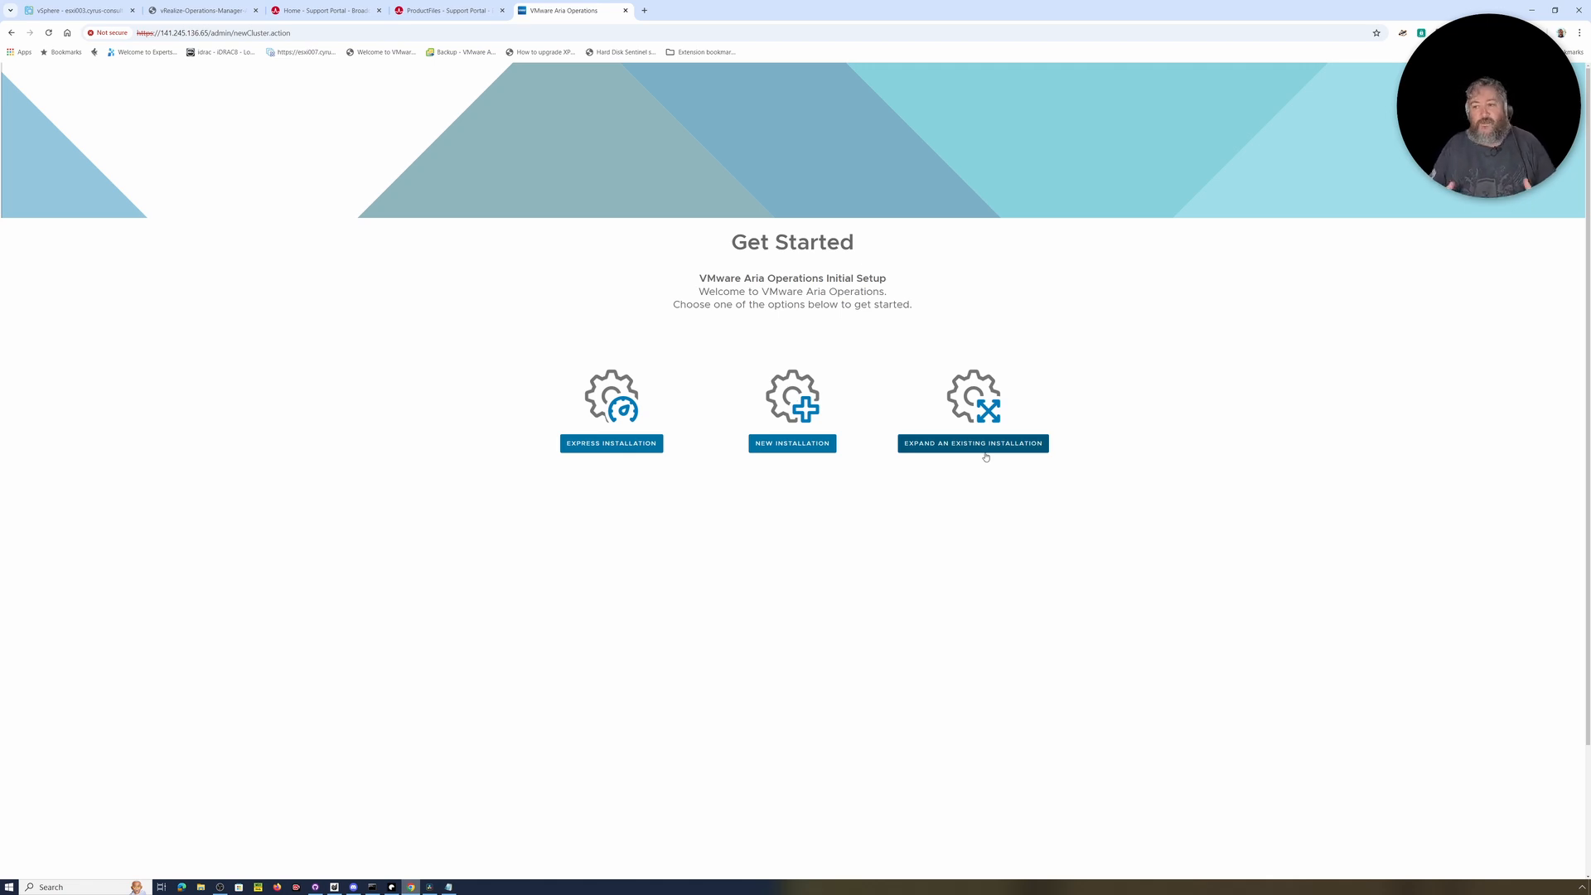
# Step: Start a new installation and set and confirm the password for the admin account
pyautogui.click(792, 445)
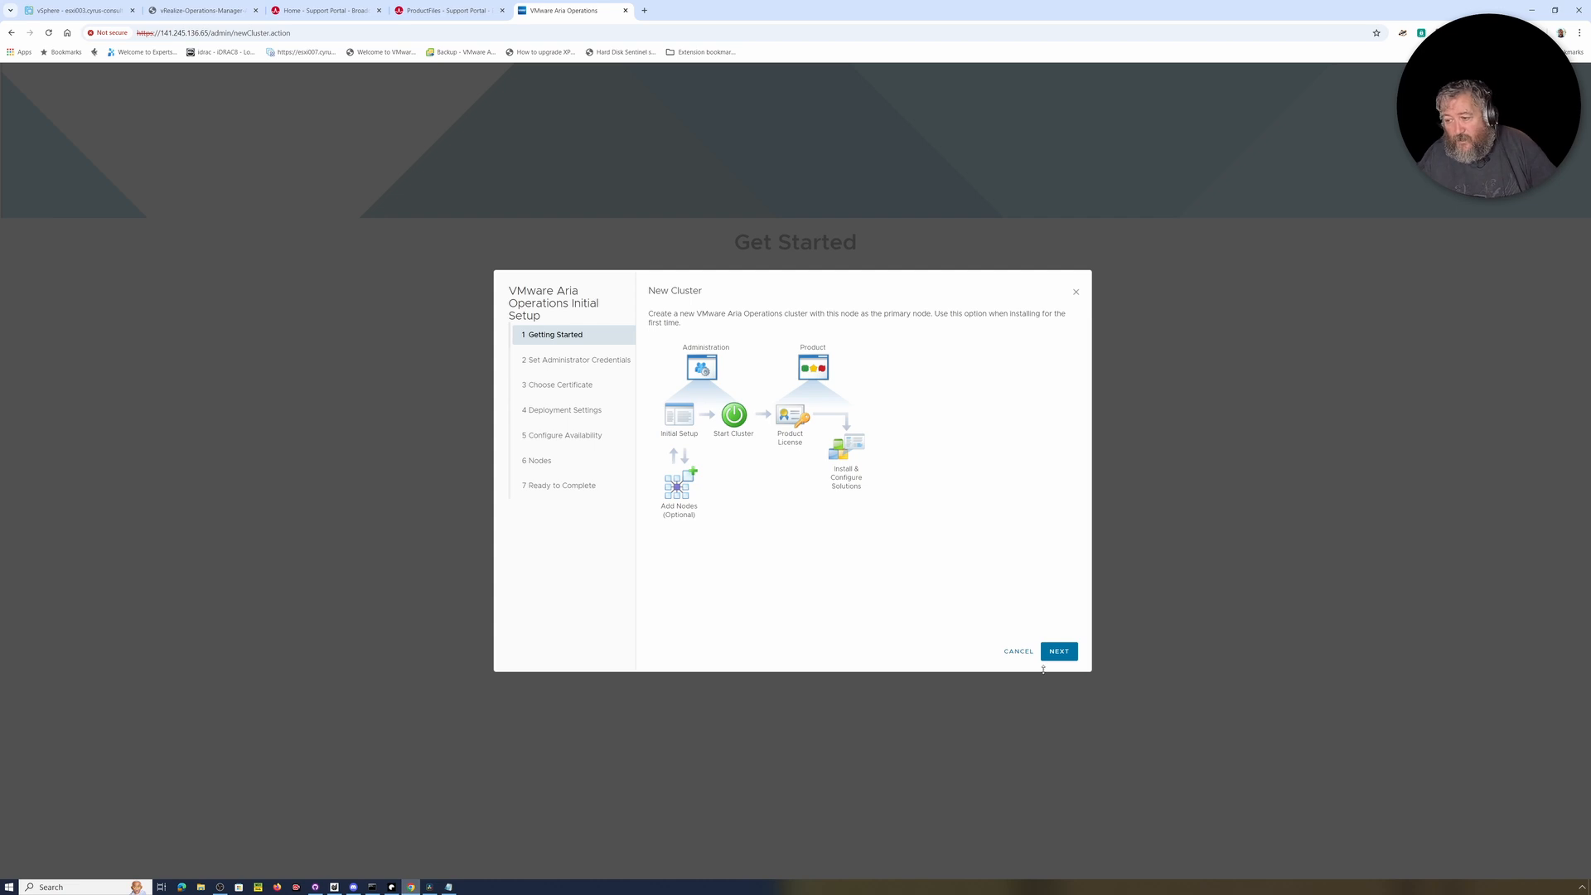
pyautogui.click(1059, 651)
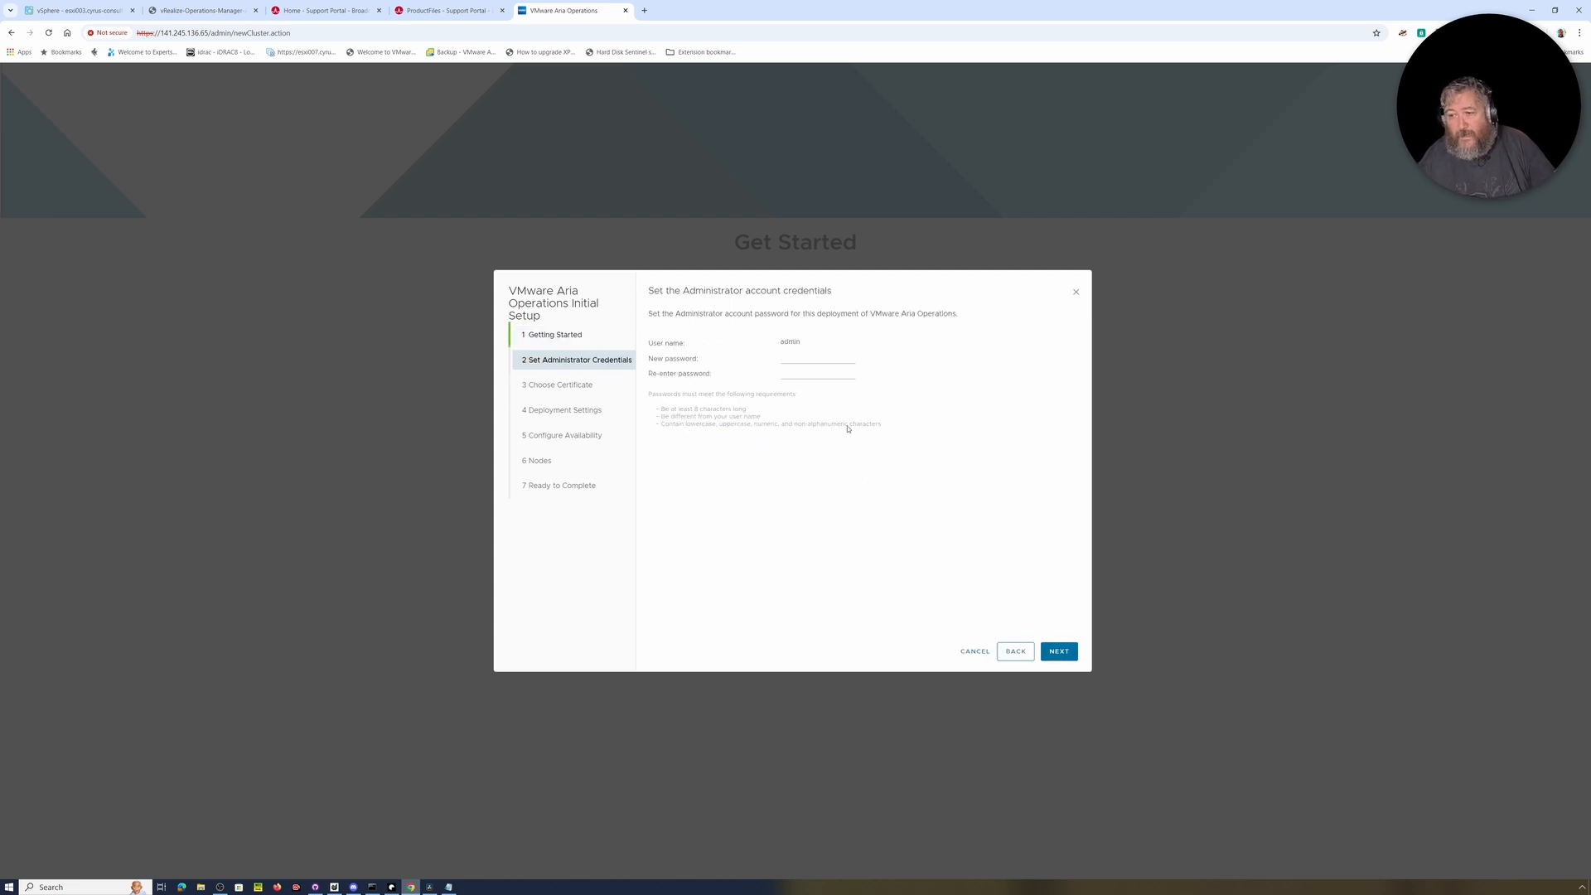
pyautogui.click(802, 354)
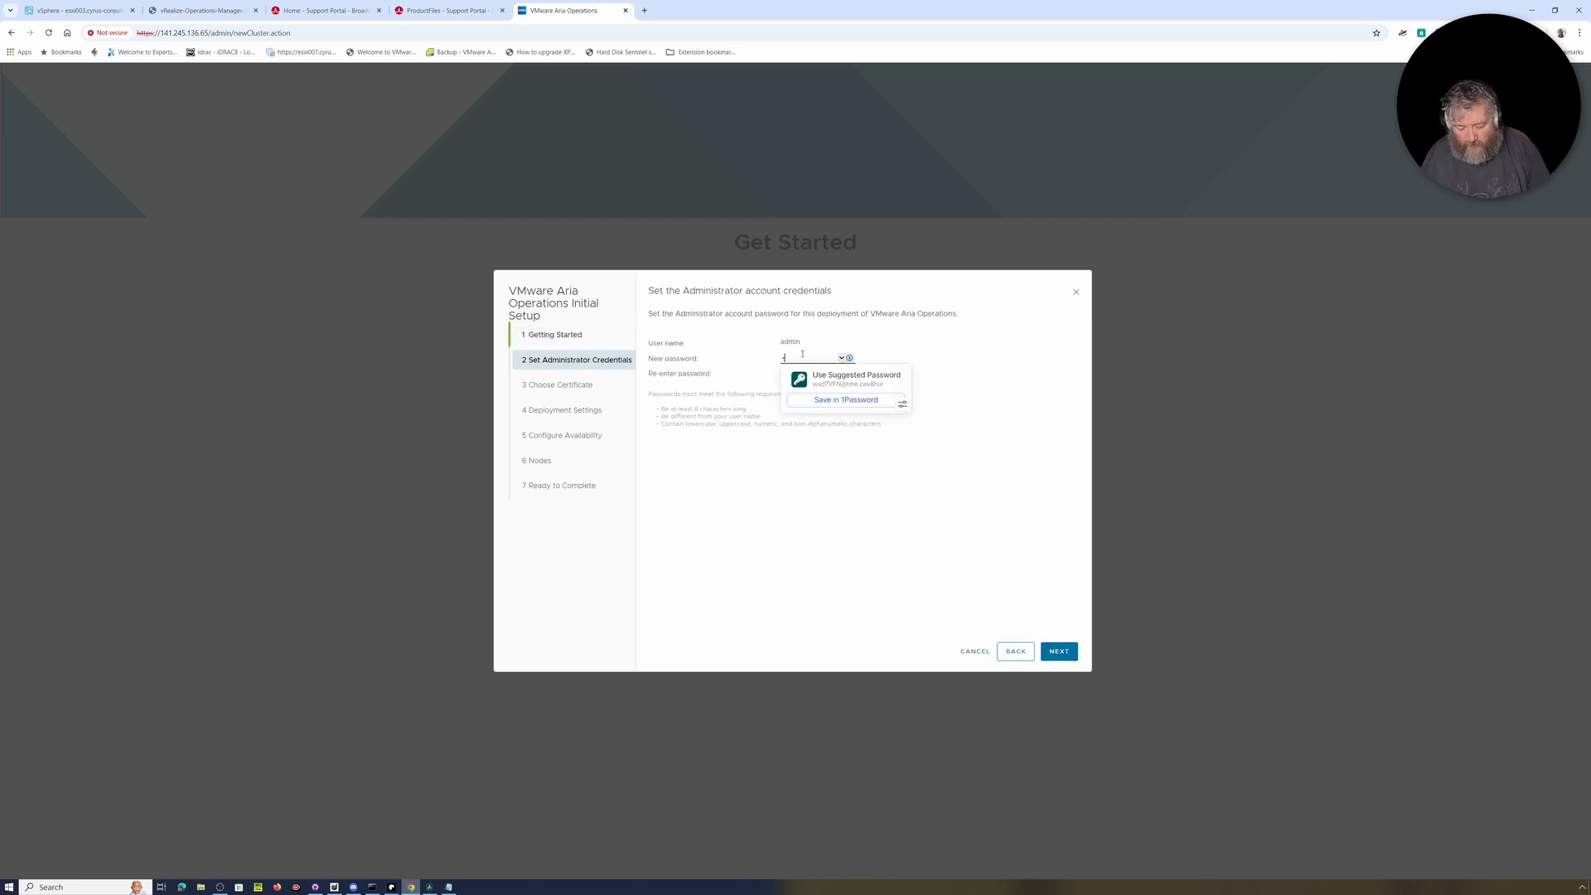
pyautogui.write('••')
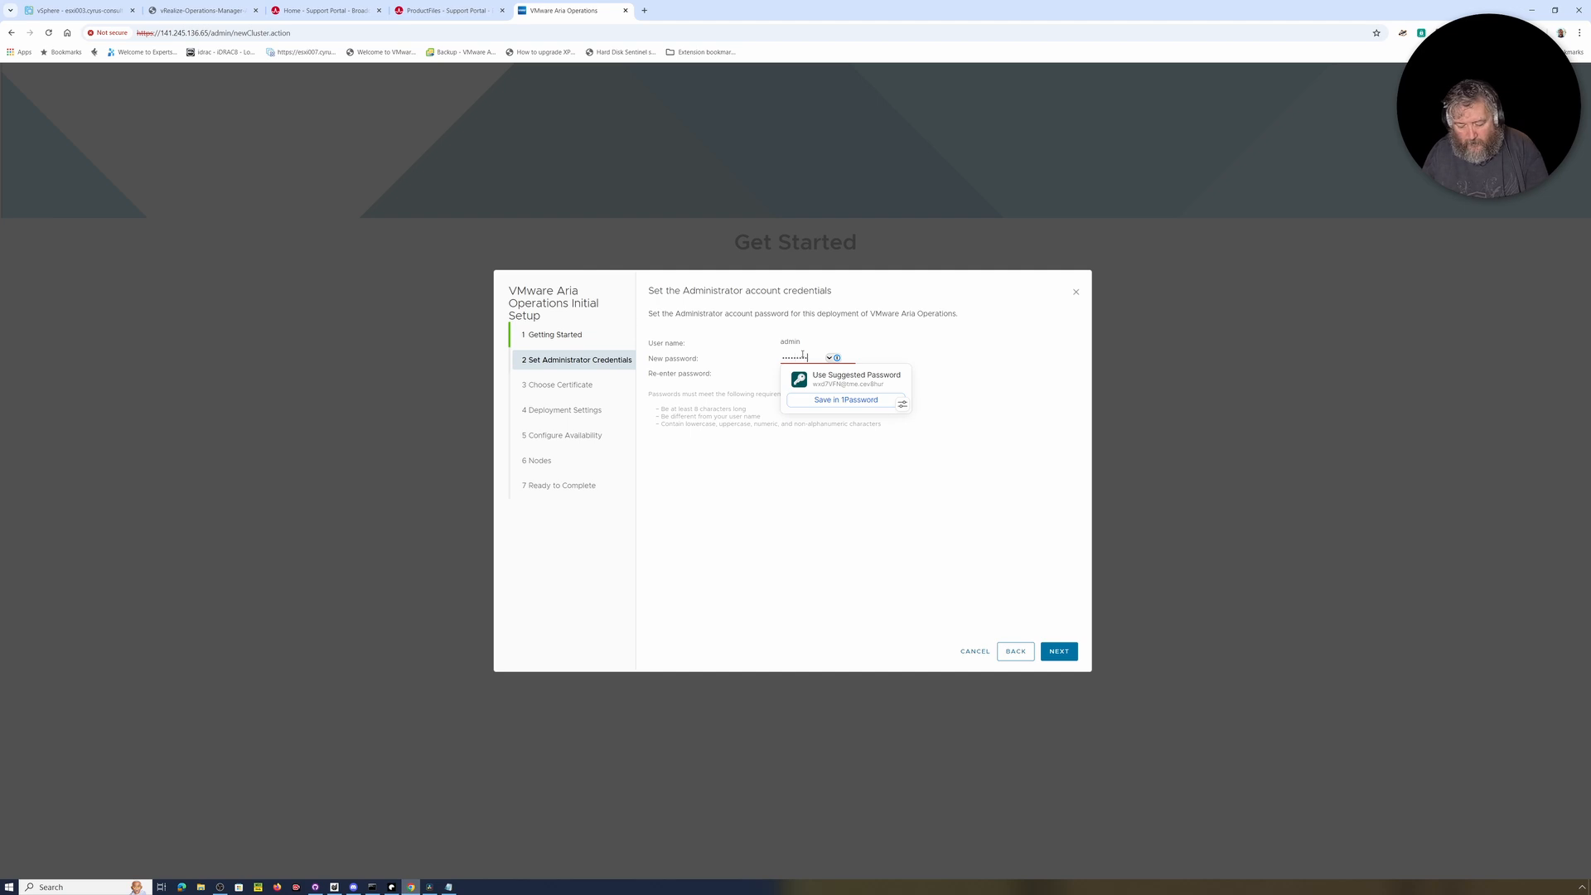
pyautogui.write('•••••')
pyautogui.press('Tab')
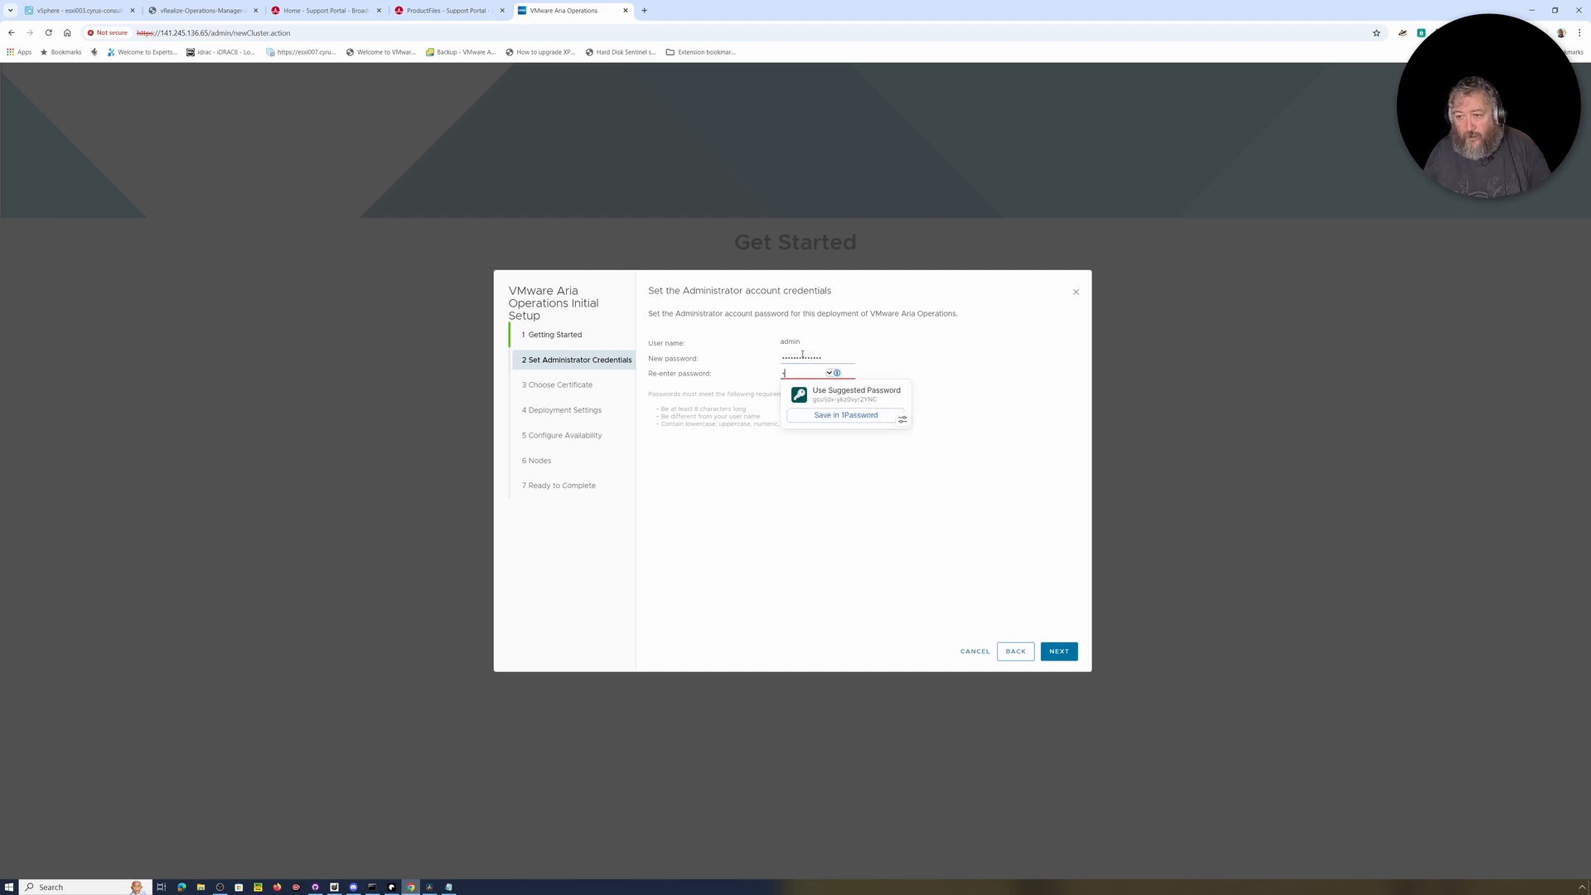
pyautogui.write('••••••••••••••')
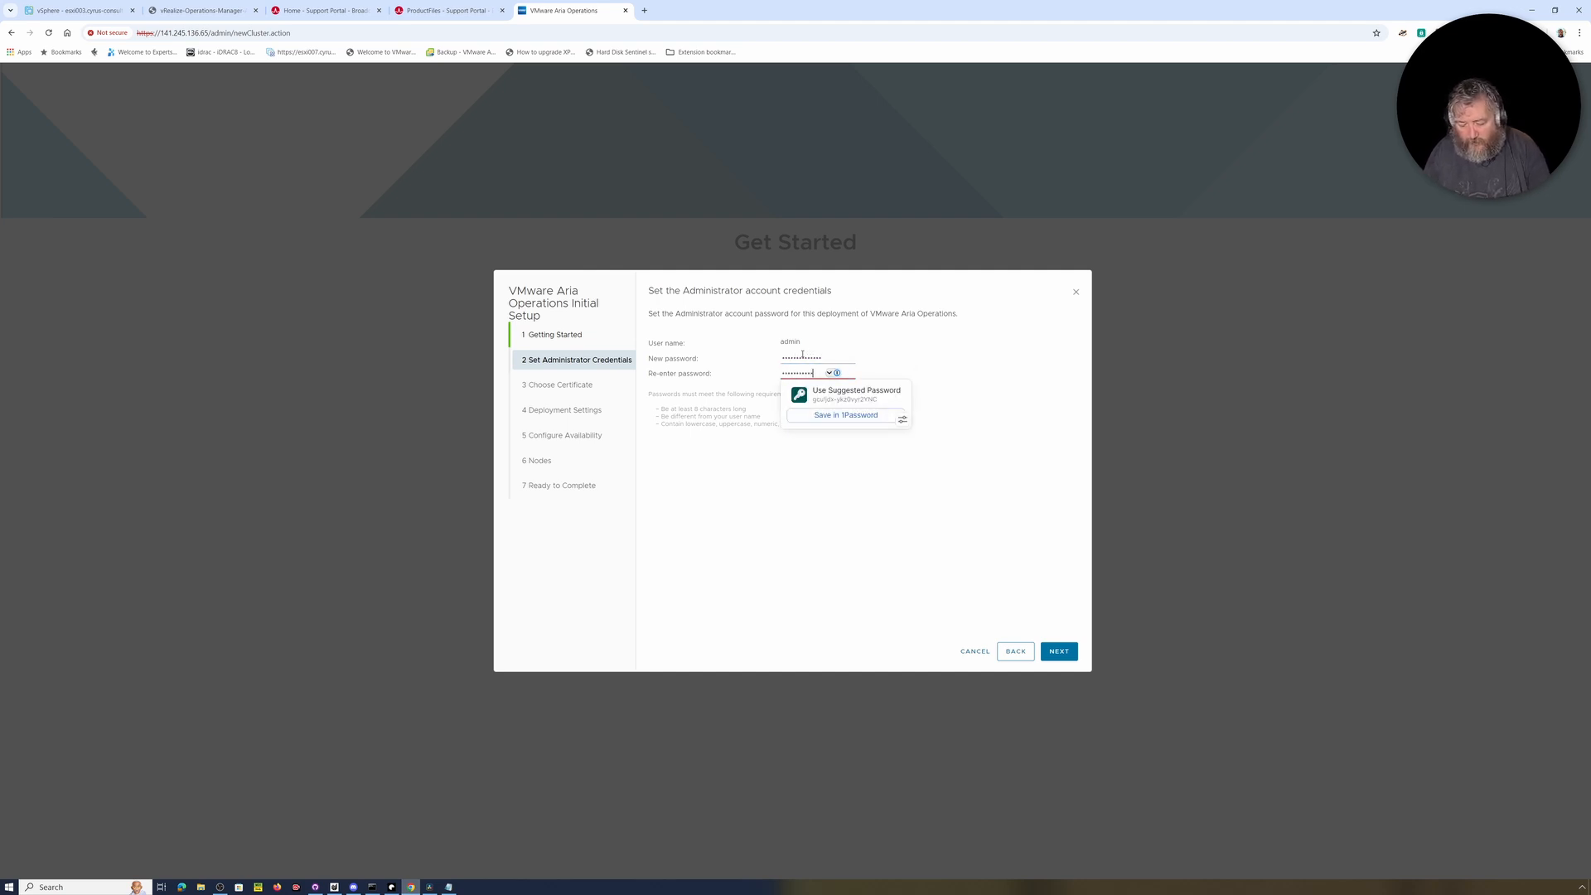
pyautogui.click(873, 614)
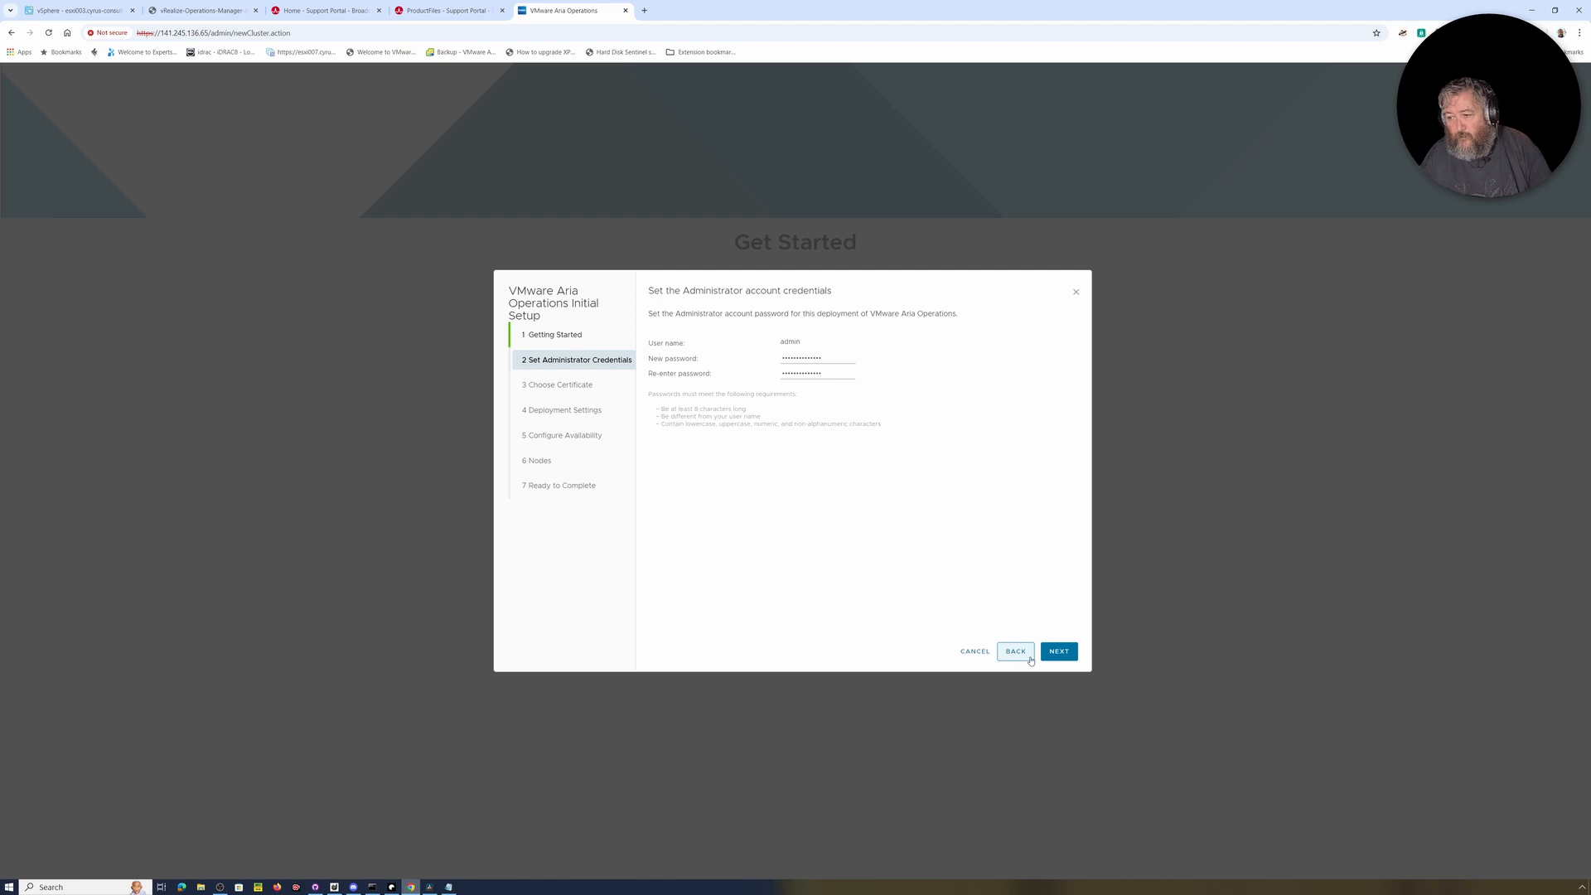
pyautogui.click(1059, 652)
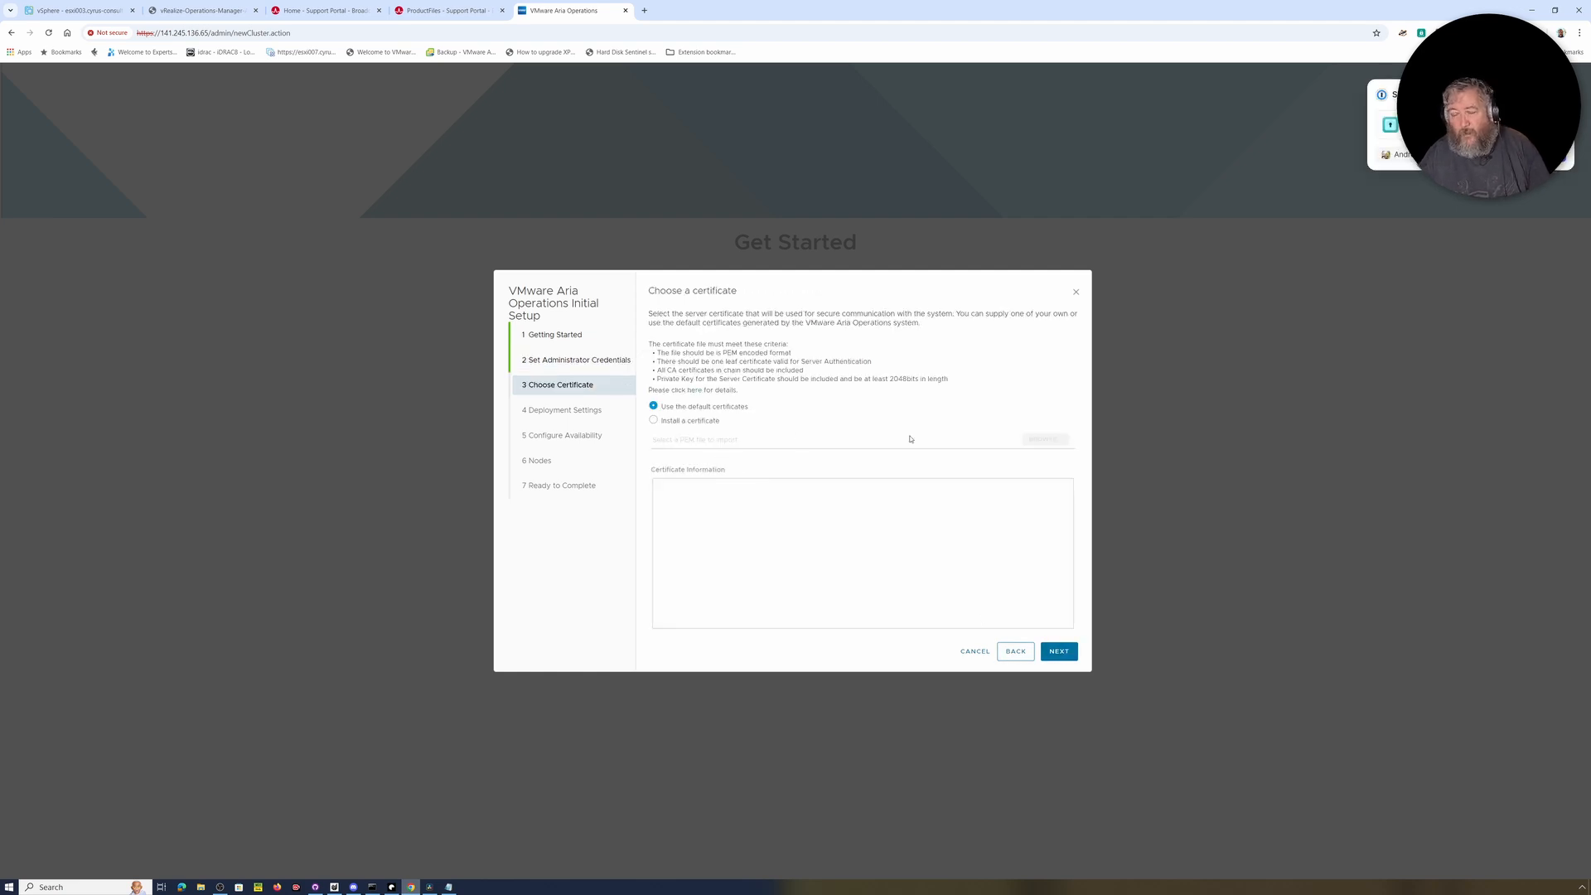
# Step: Keep the default certificates and name the cluster primary node aria-node1
pyautogui.click(1056, 653)
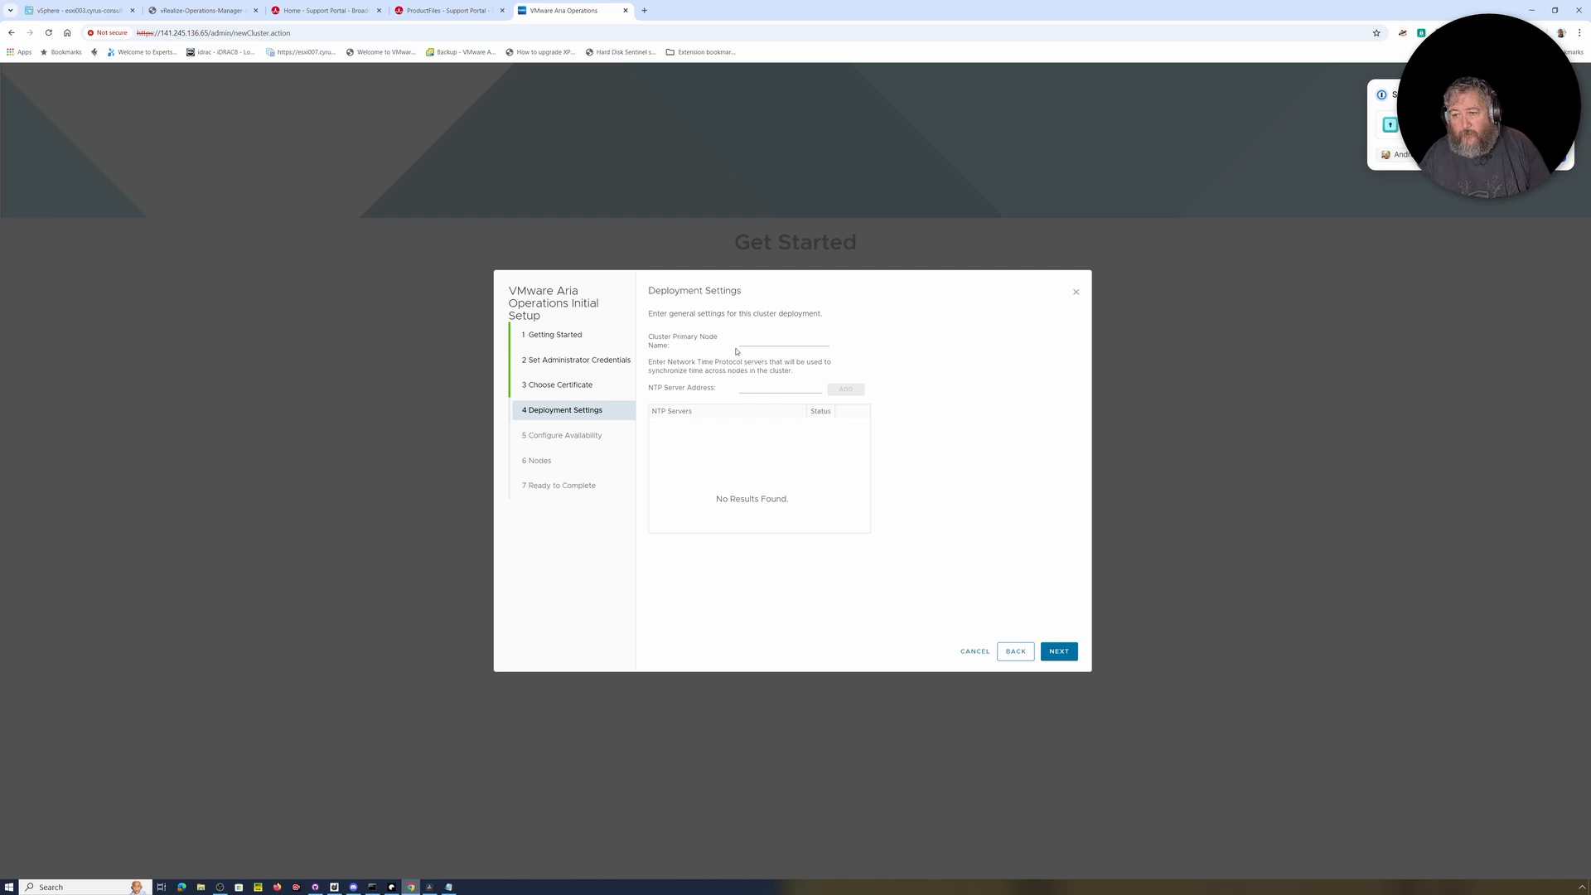
pyautogui.click(772, 340)
pyautogui.write('ARIA')
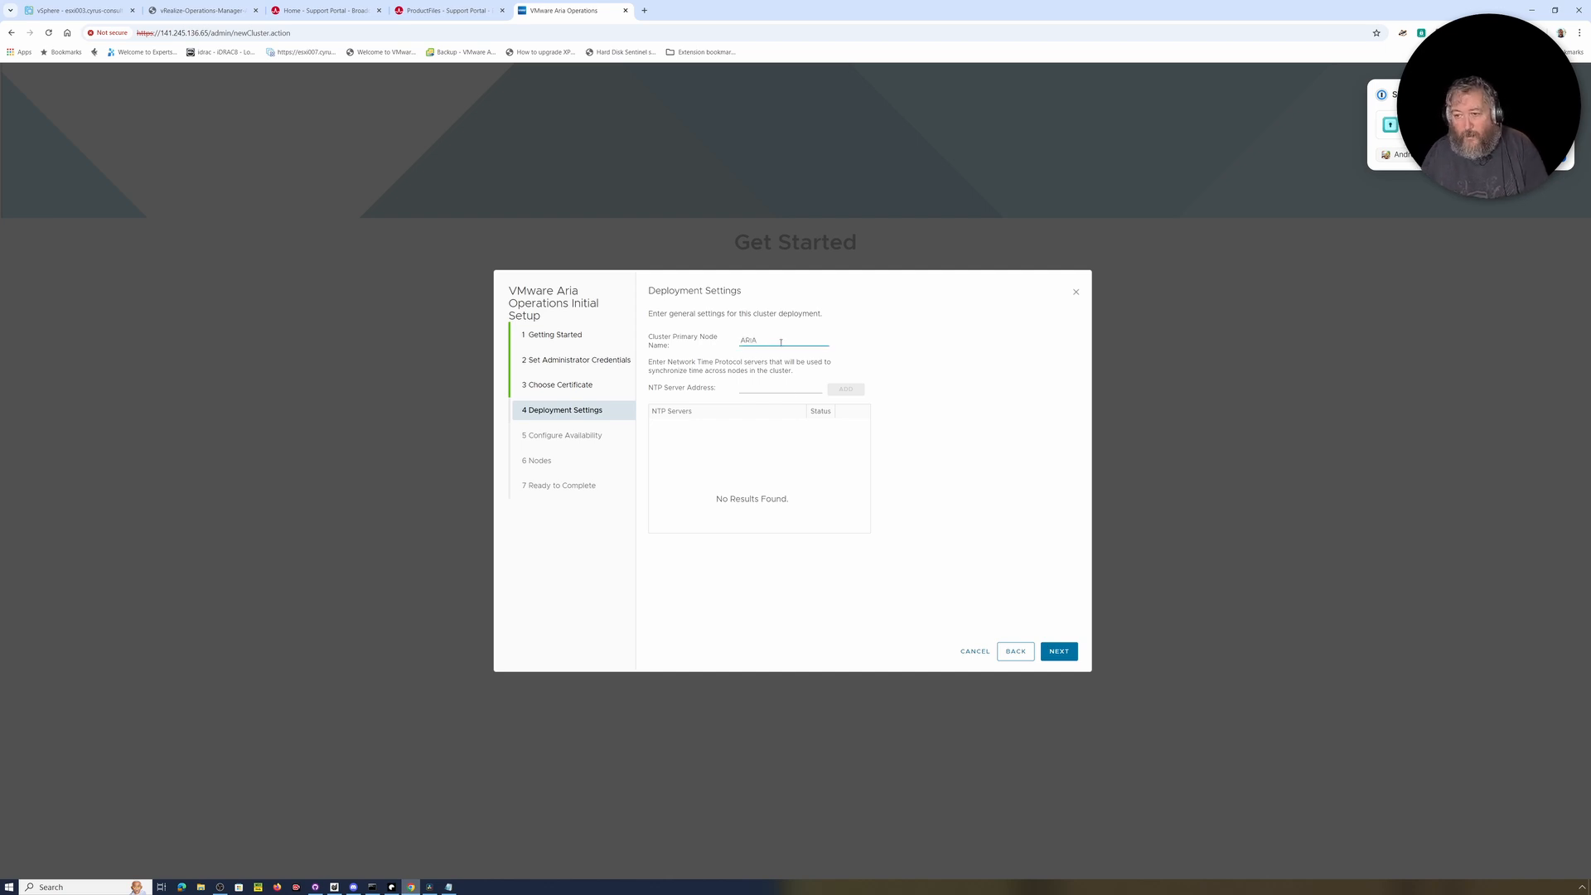
pyautogui.press('BackSpace')
pyautogui.press('BackSpace')
pyautogui.press('BackSpace')
pyautogui.press('BackSpace')
pyautogui.write('aria')
pyautogui.write('node1')
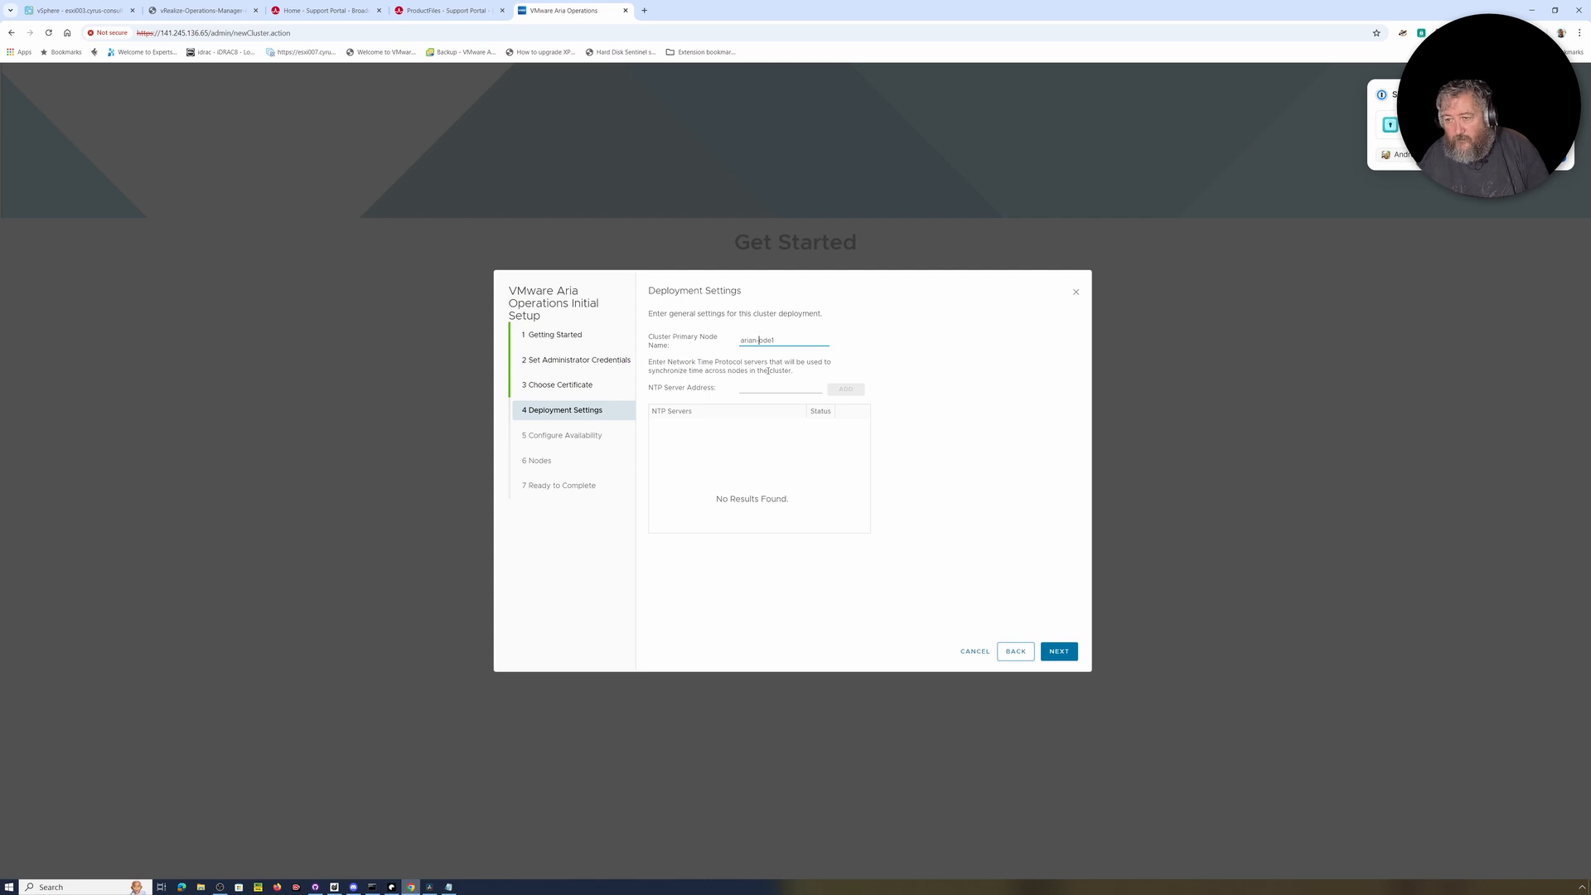
pyautogui.press('End')
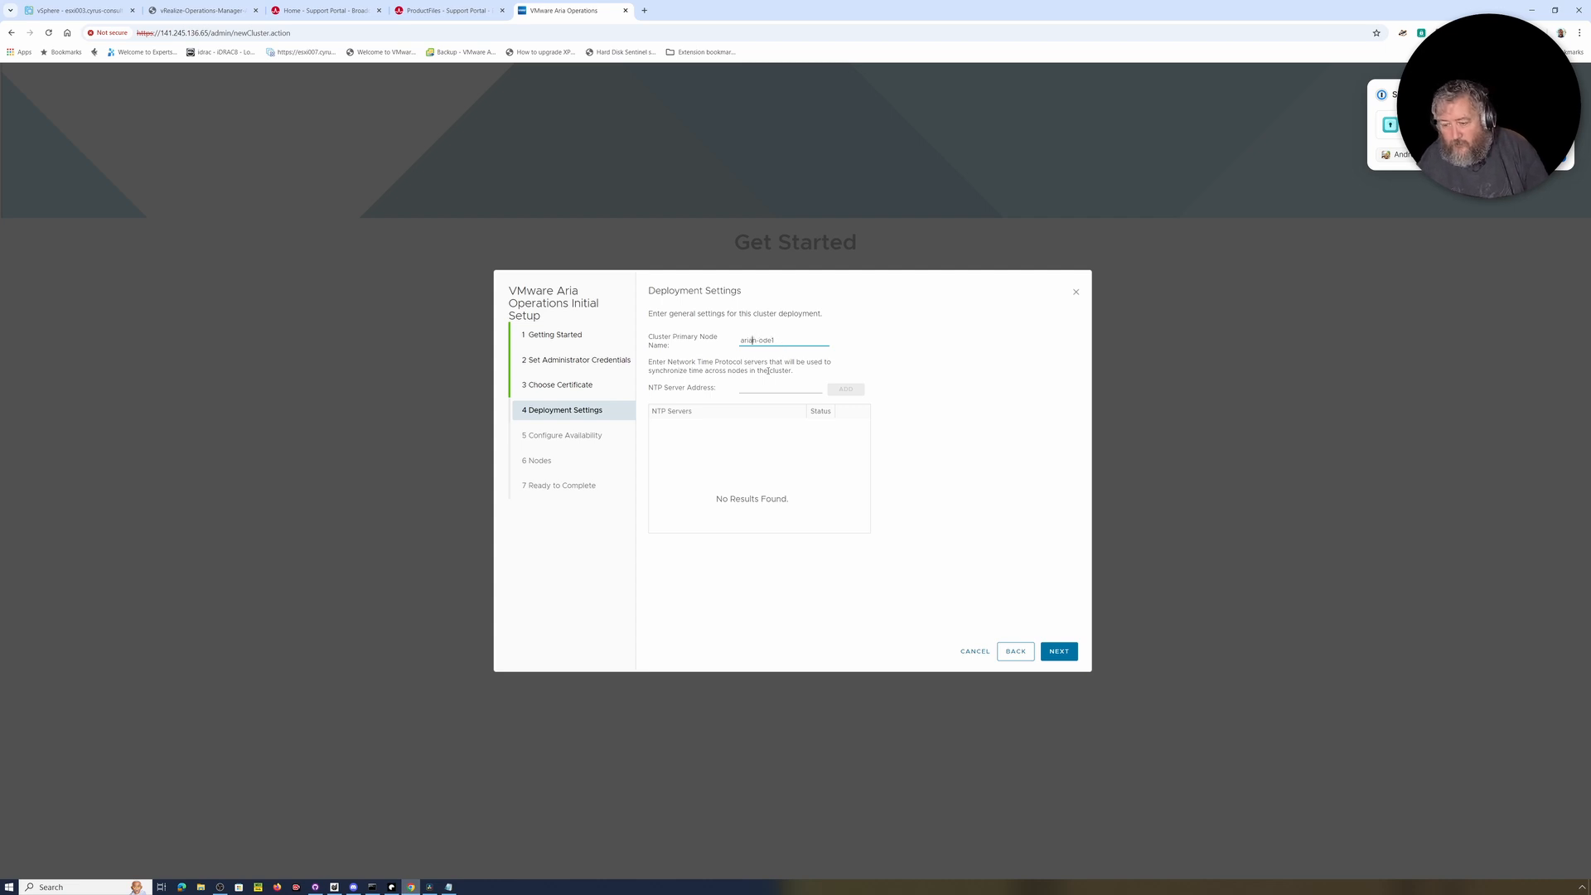
pyautogui.write('-')
pyautogui.press('BackSpace')
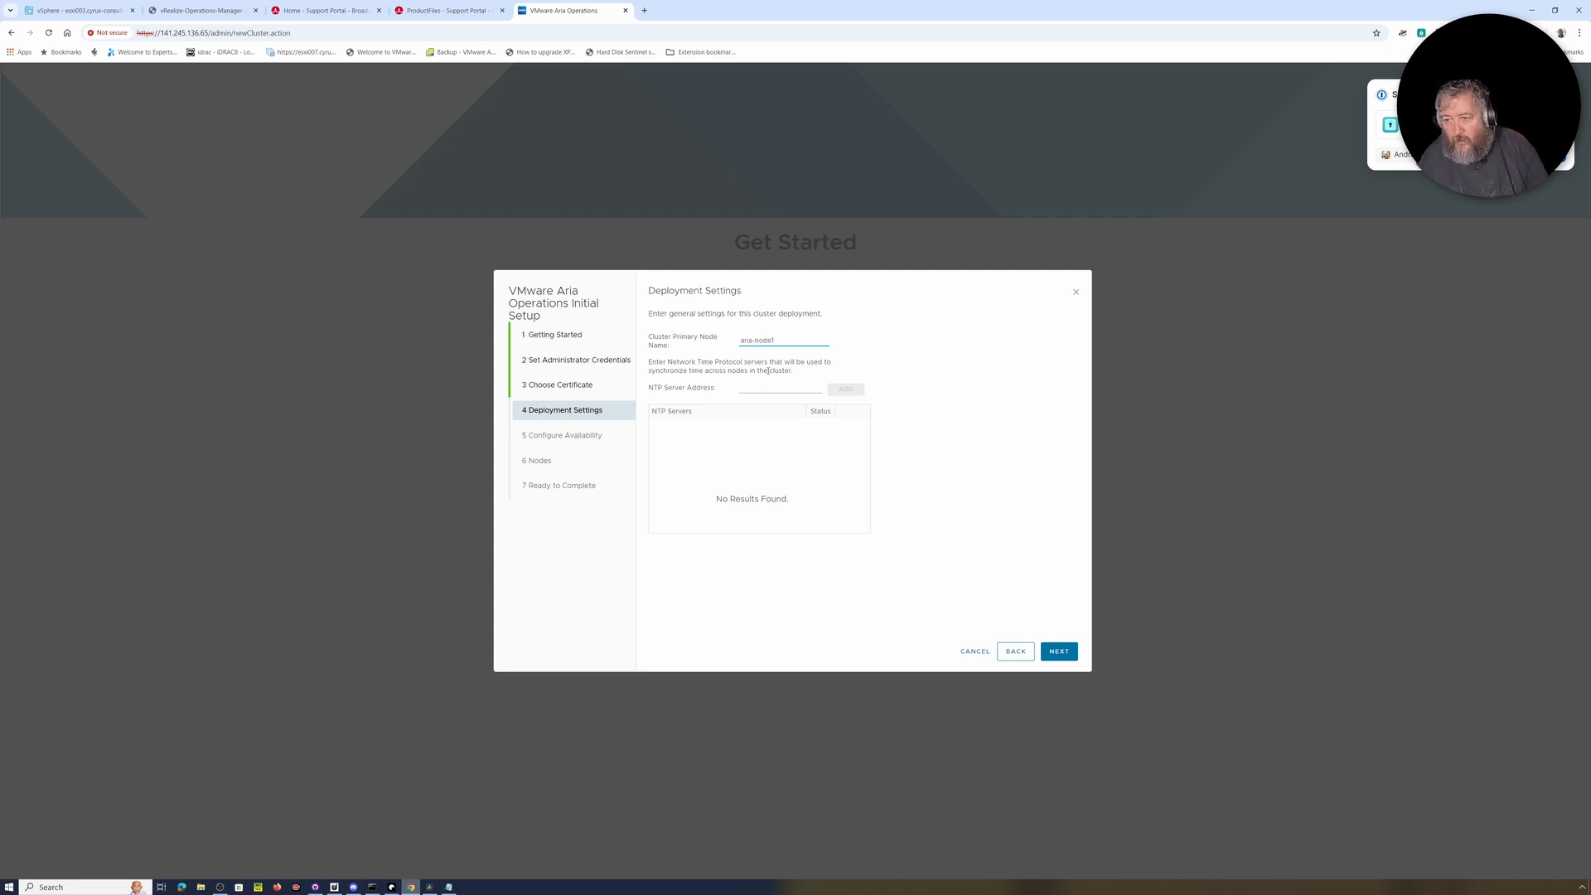
# Step: Add 141.245.137.52 and 141.245.137.54 as NTP servers and accept the deployment settings
pyautogui.click(760, 387)
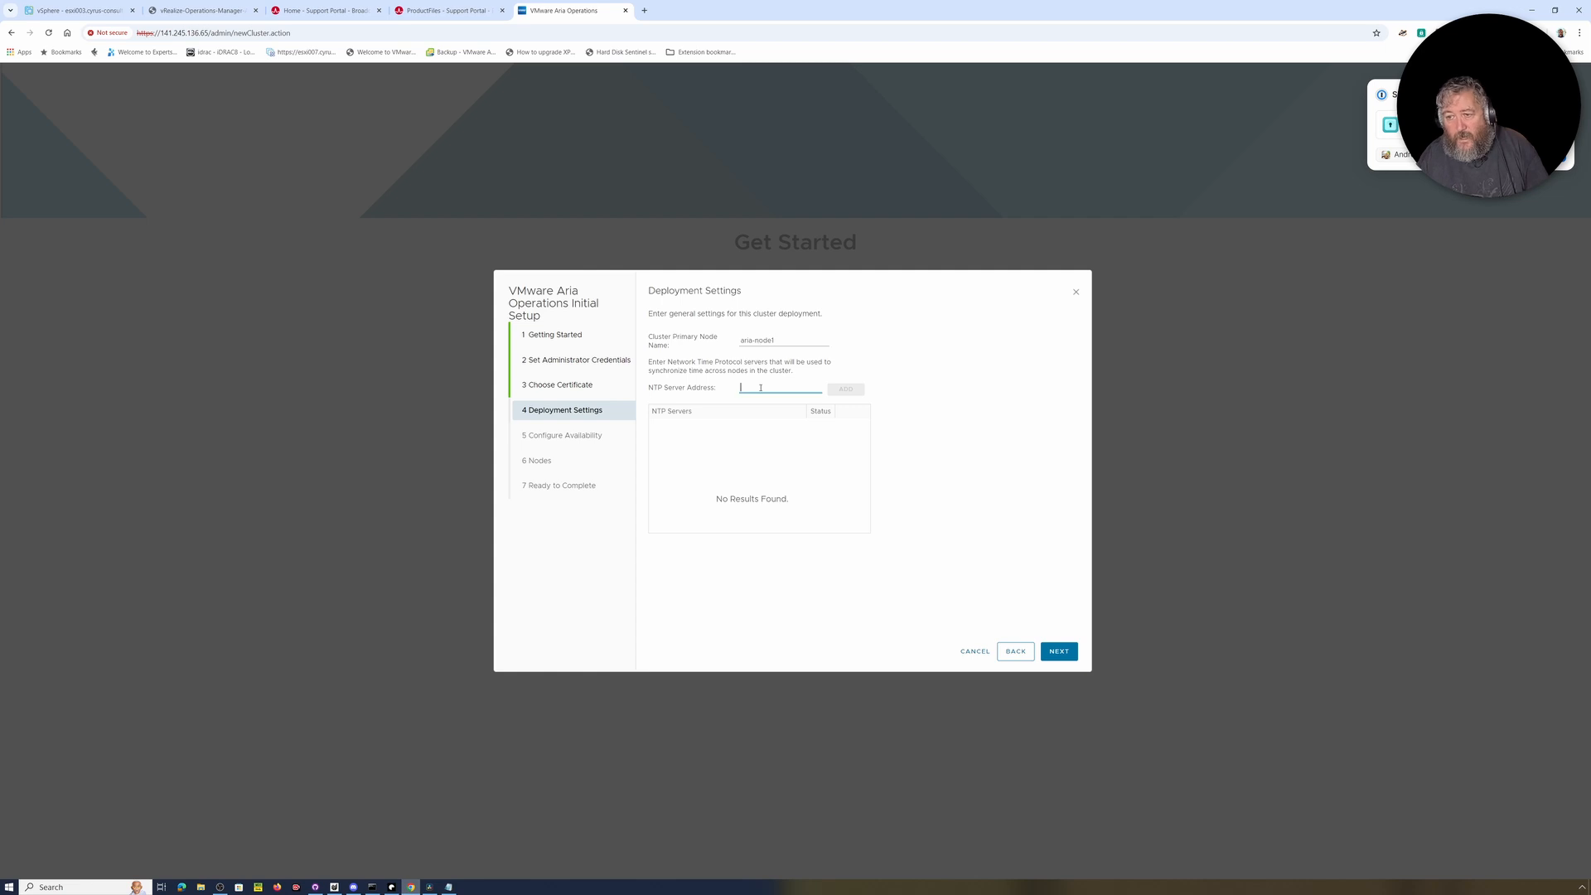
pyautogui.write('141.245.13')
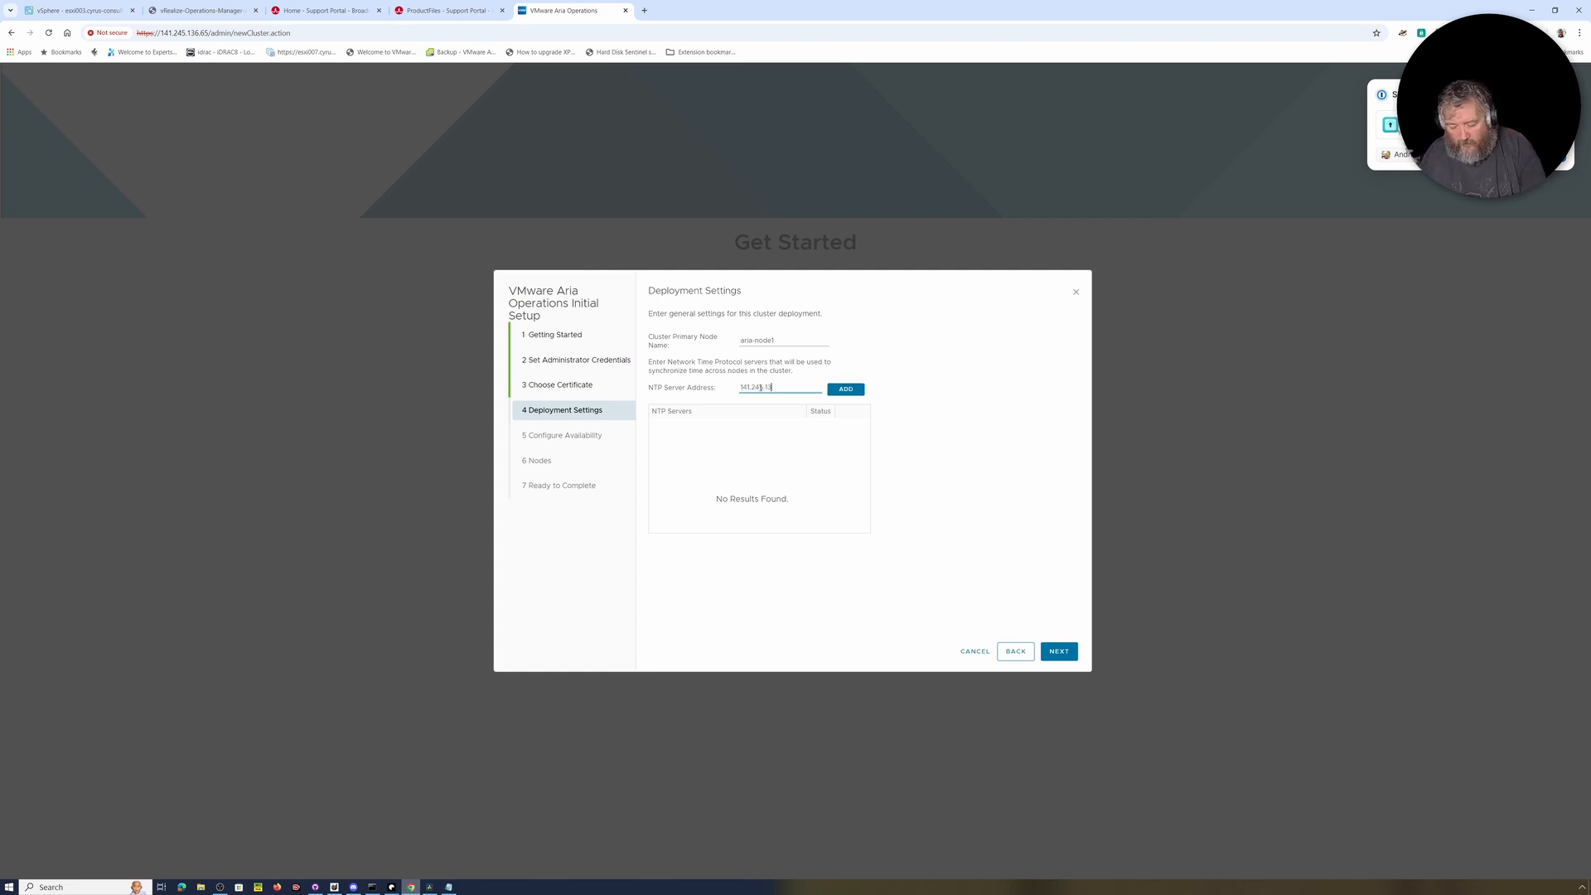
pyautogui.write('7.52')
pyautogui.click(845, 389)
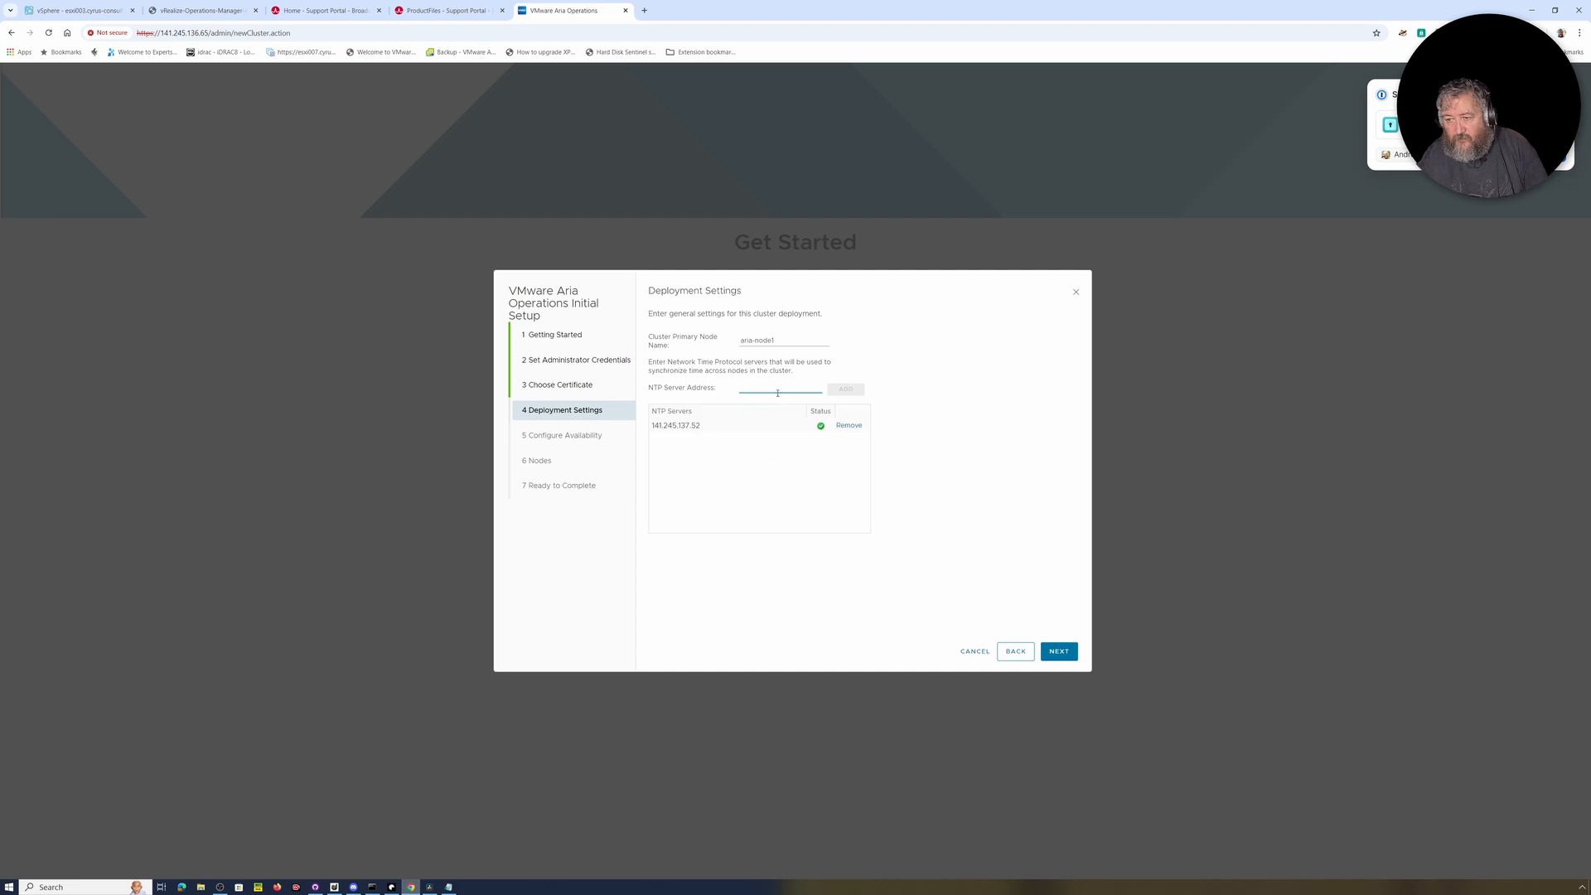
pyautogui.write('141.2')
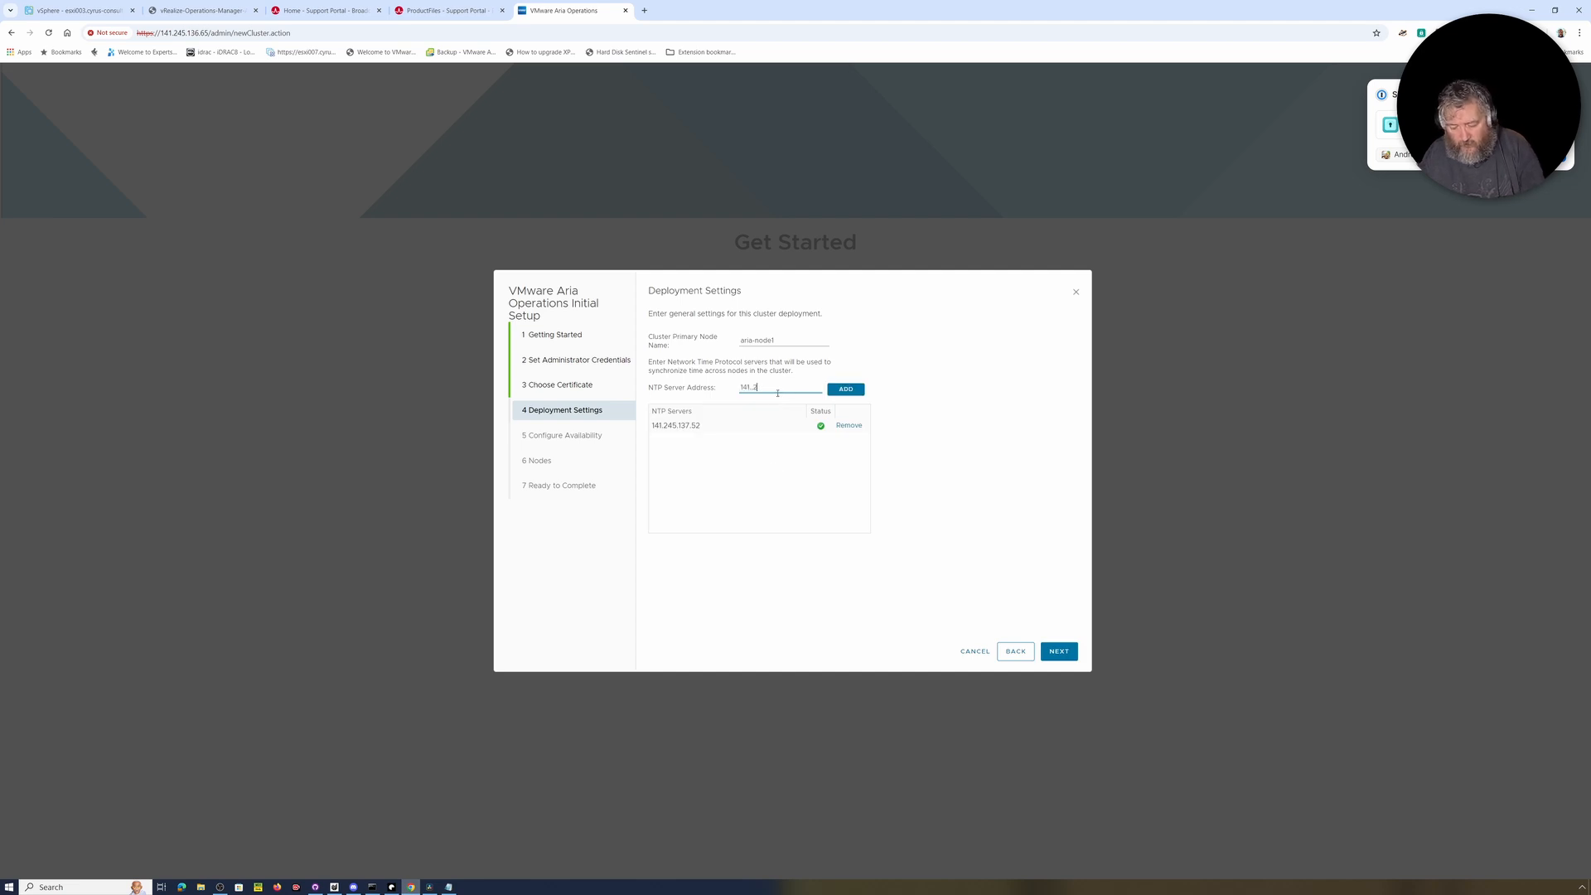
pyautogui.write('41.245.13')
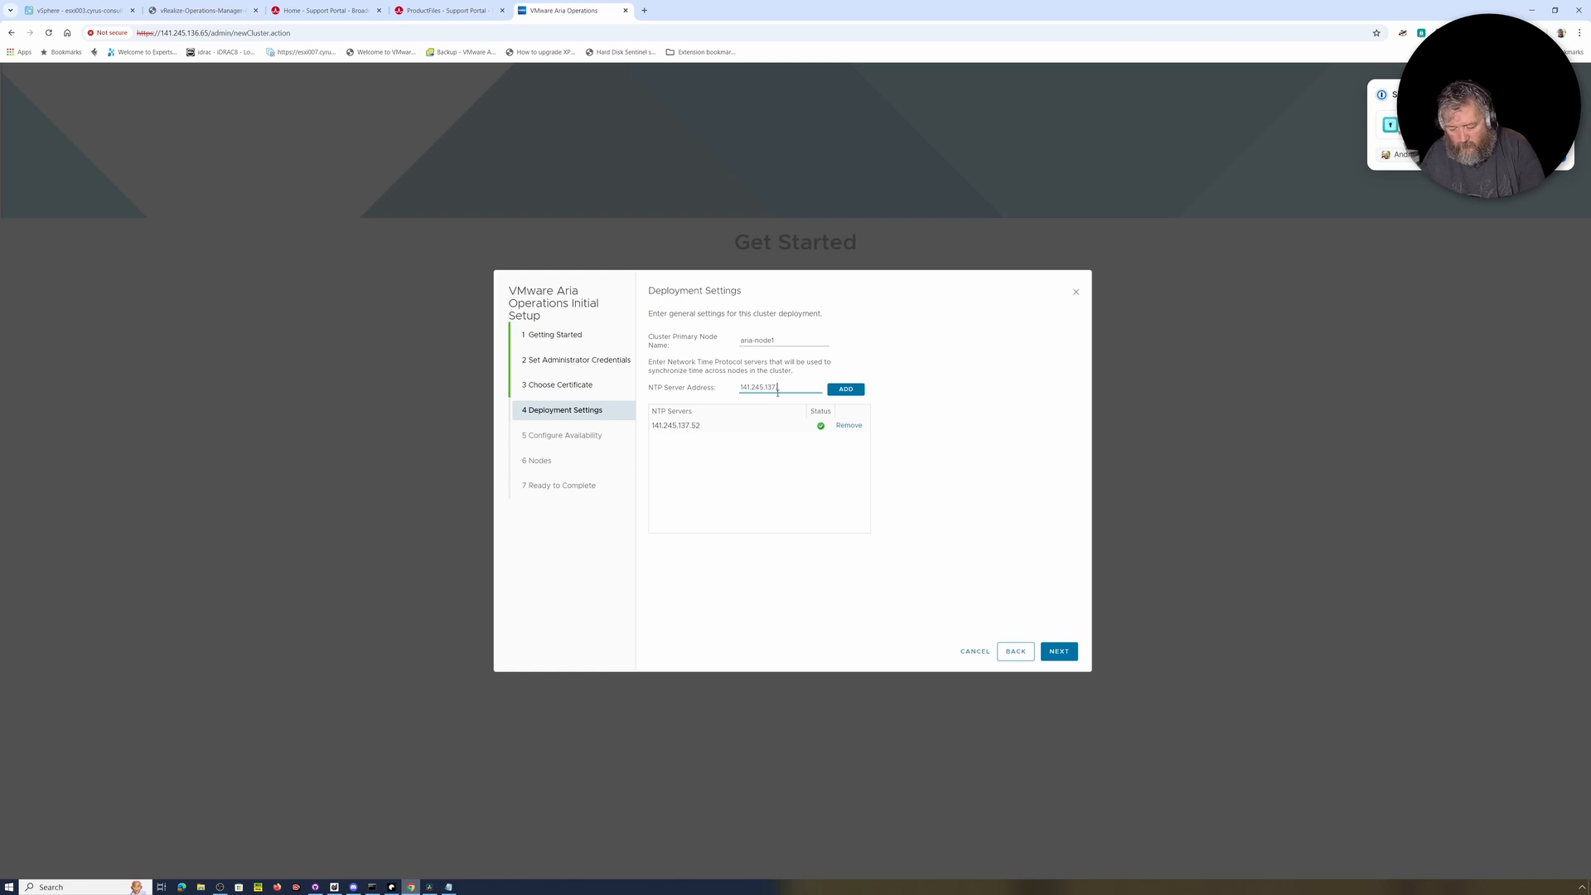
pyautogui.write('7.54')
pyautogui.click(845, 389)
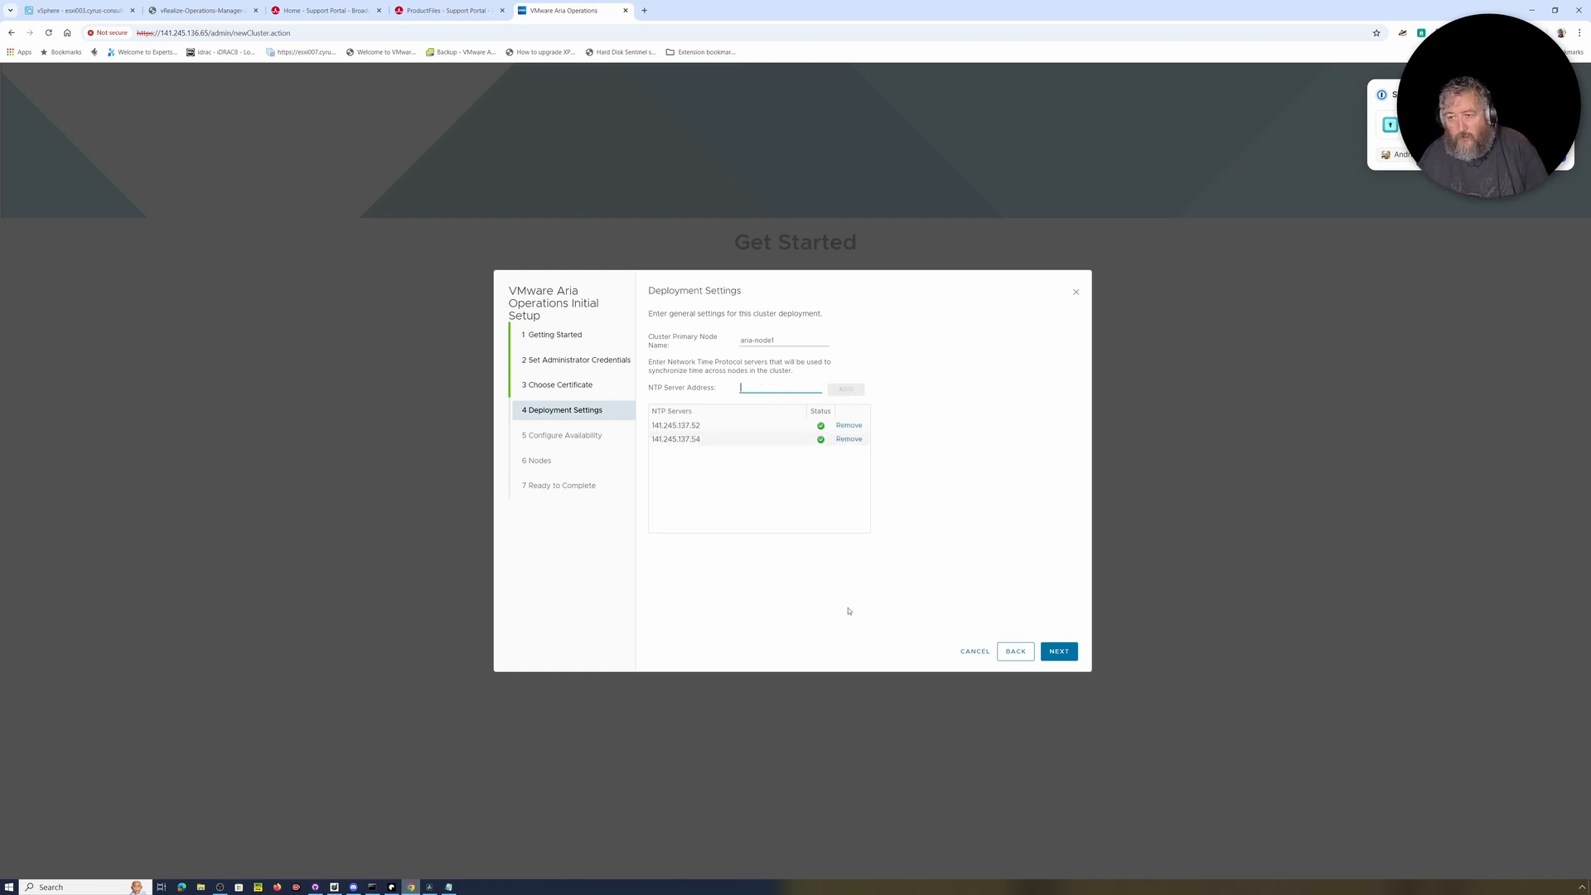
pyautogui.click(1059, 652)
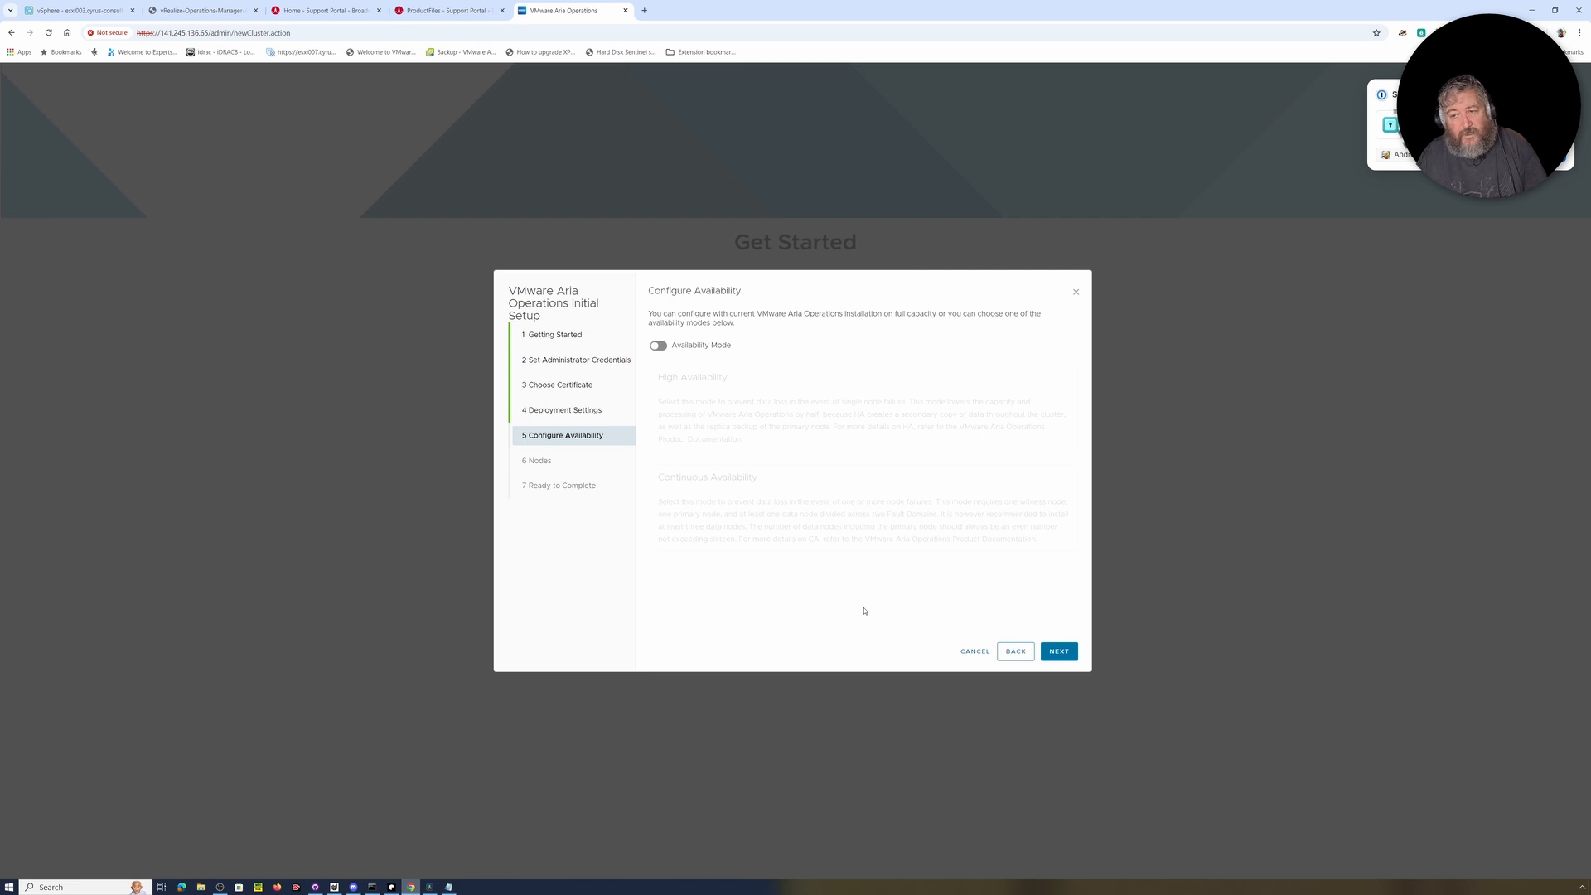
# Step: Leave Availability Mode off, add no extra nodes and finish the initial setup wizard
pyautogui.click(1060, 656)
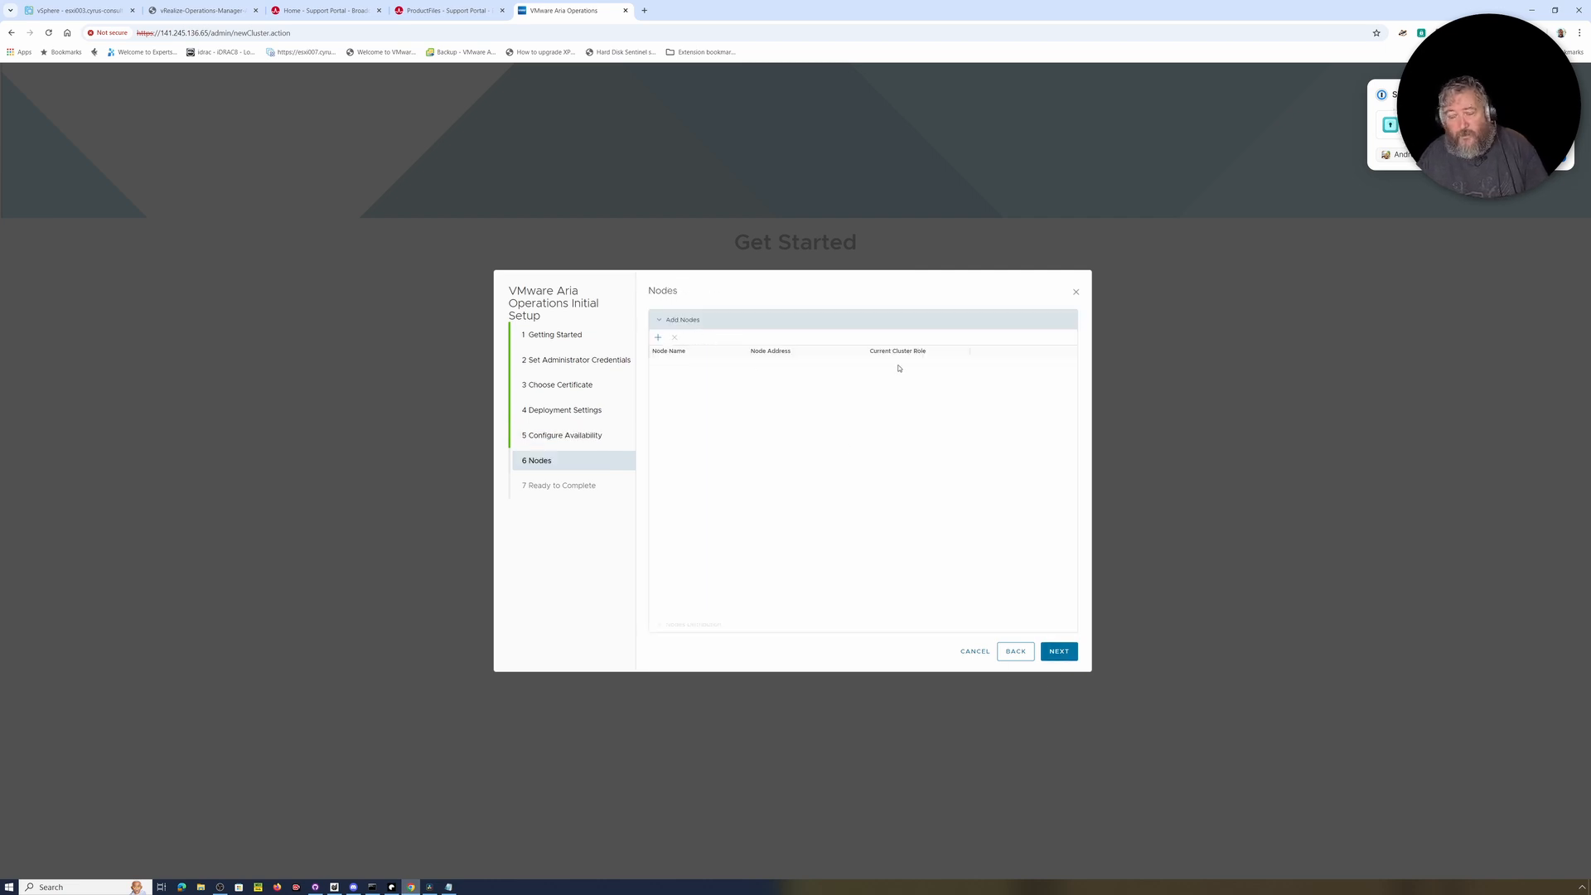
pyautogui.click(1066, 657)
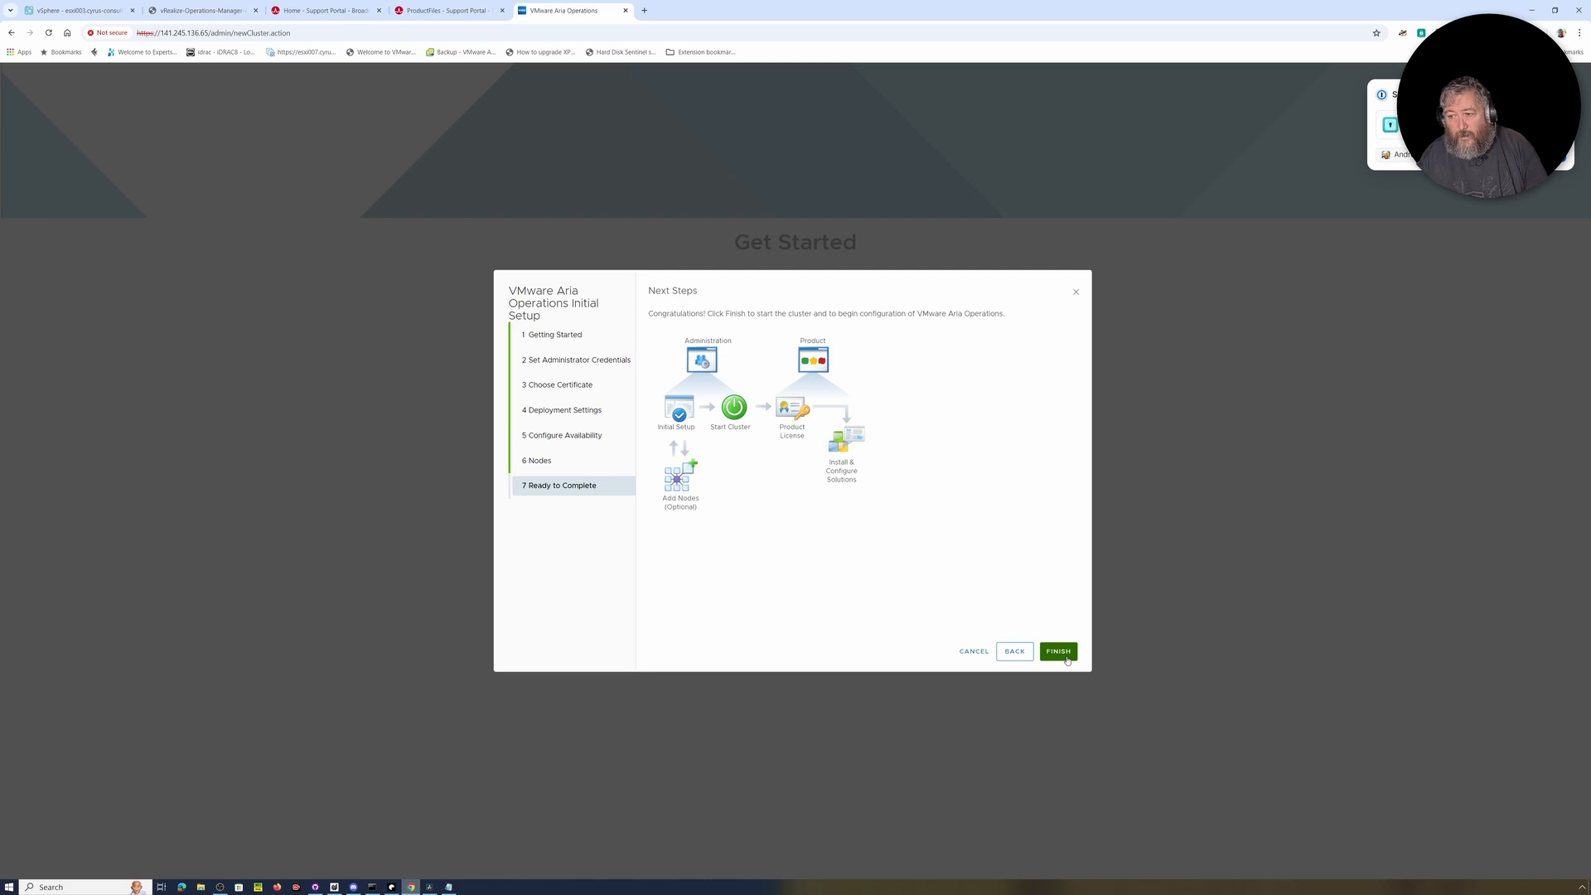
pyautogui.click(1062, 654)
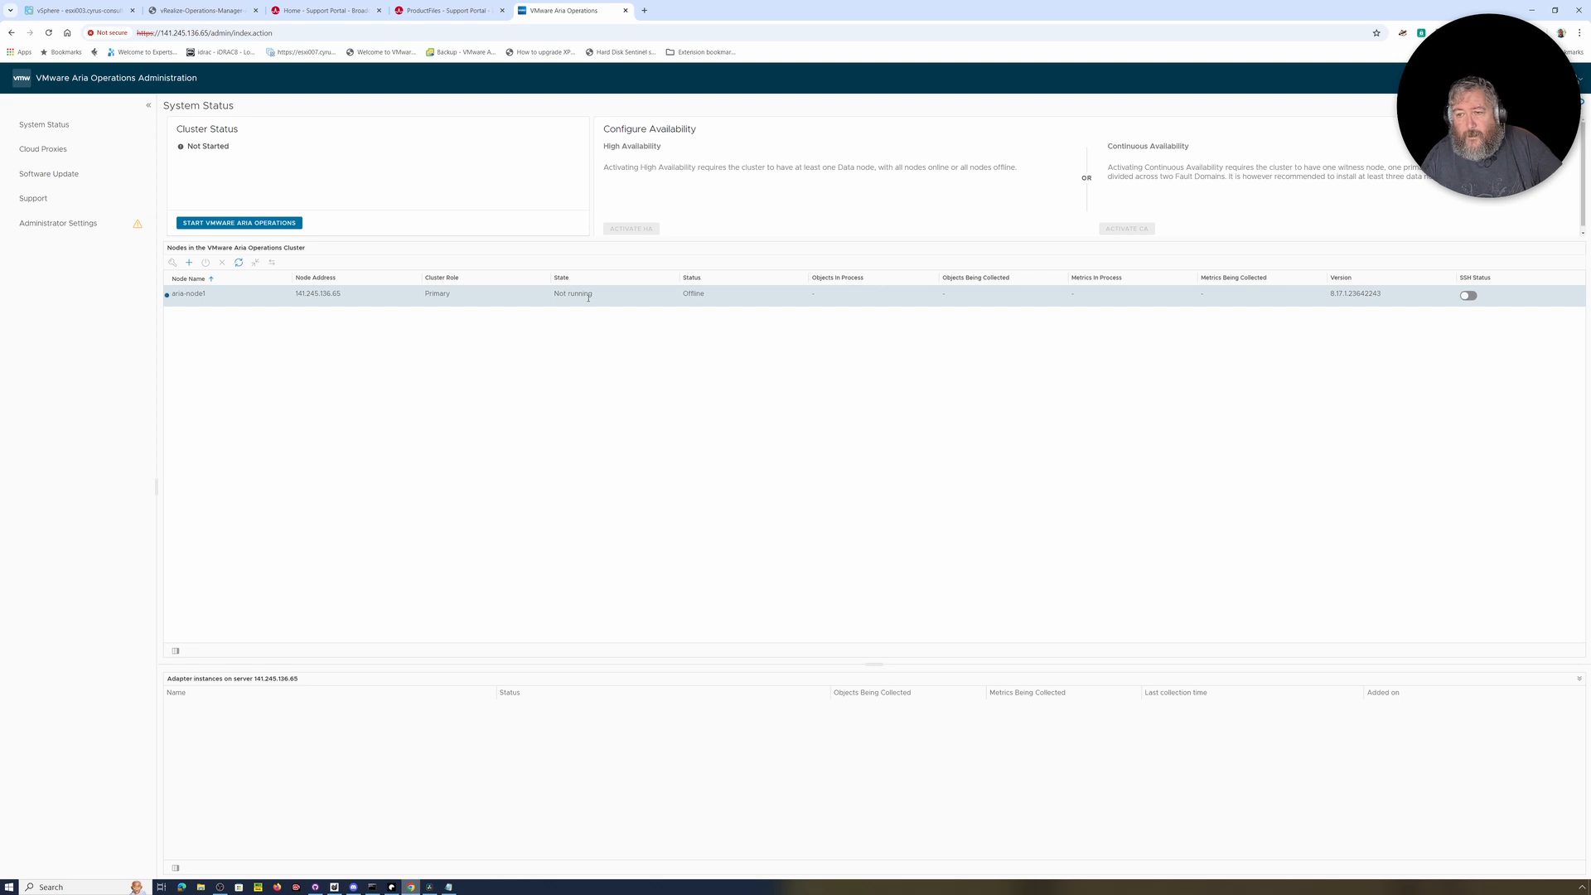
# Step: Start VMware Aria Operations on the new cluster and confirm the first application startup
pyautogui.click(239, 224)
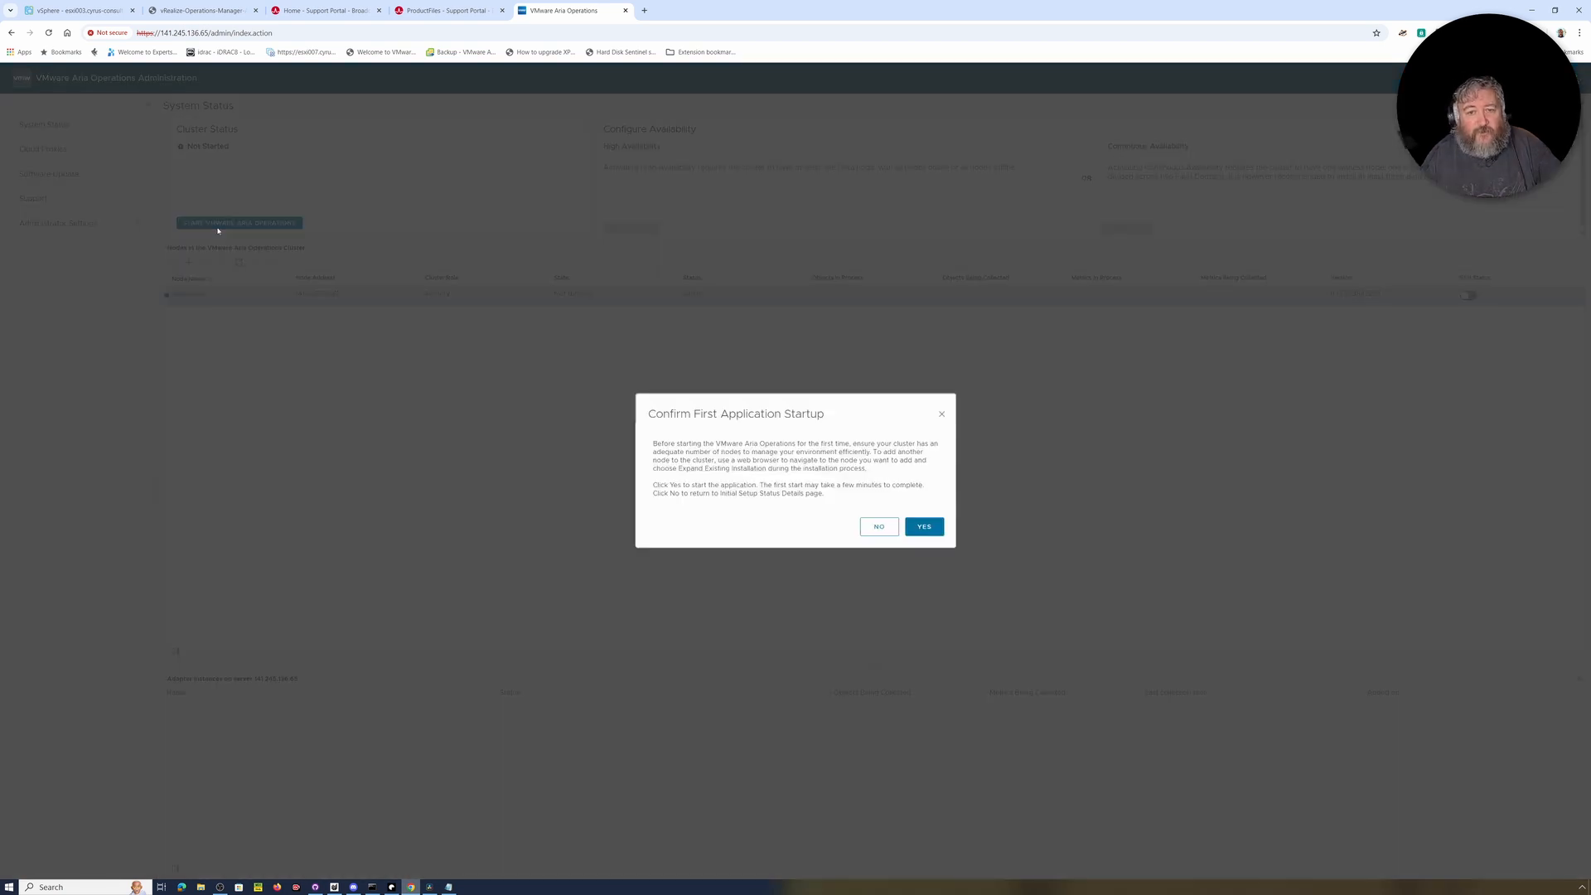
pyautogui.click(926, 528)
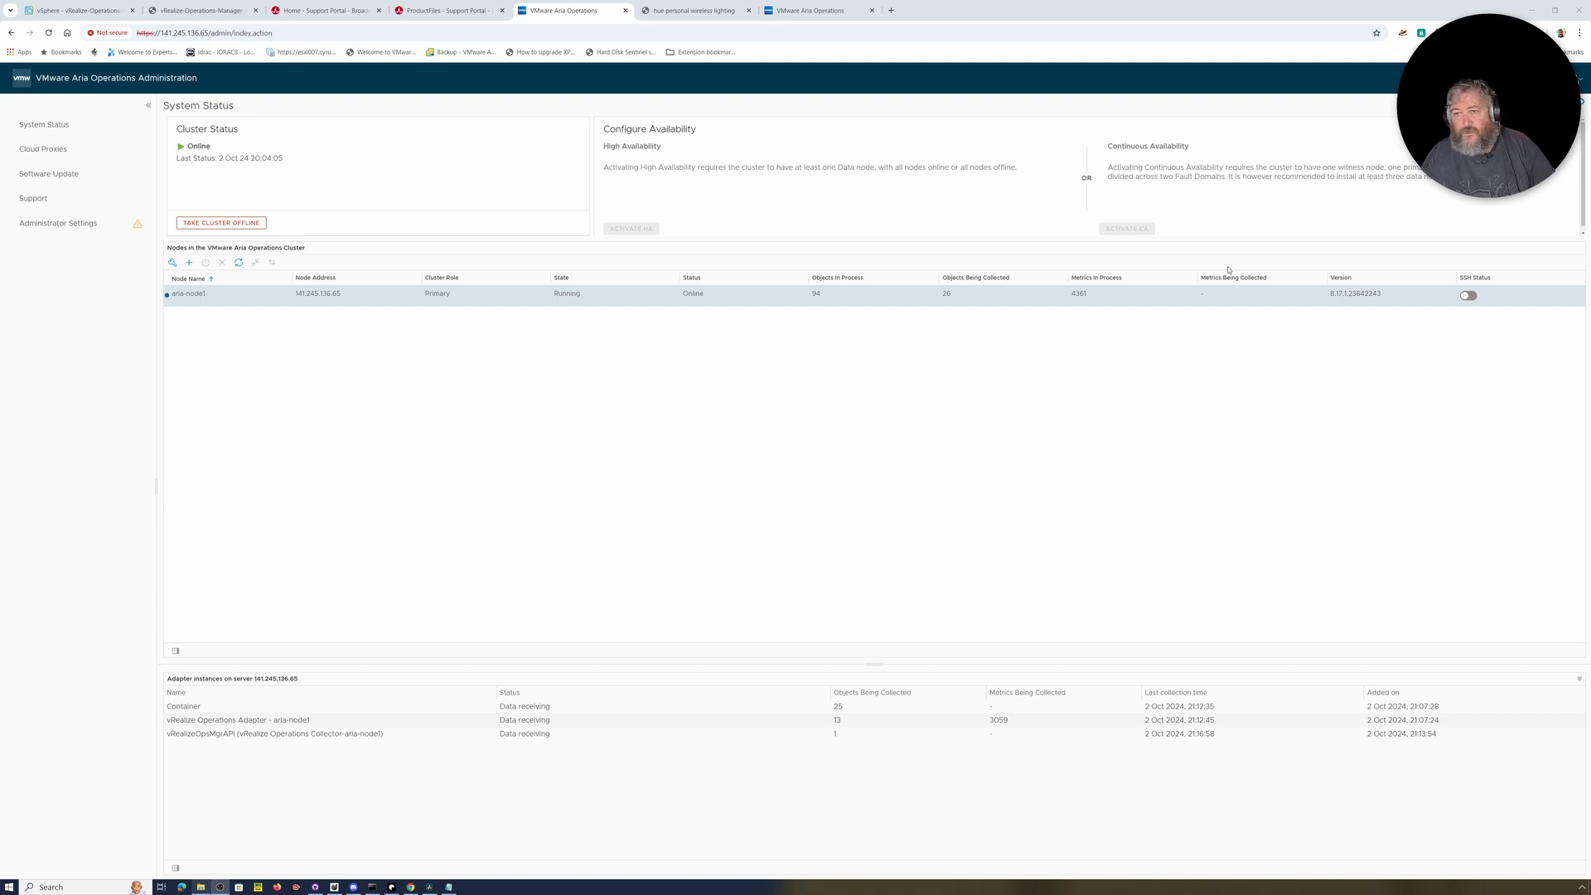
pyautogui.click(809, 16)
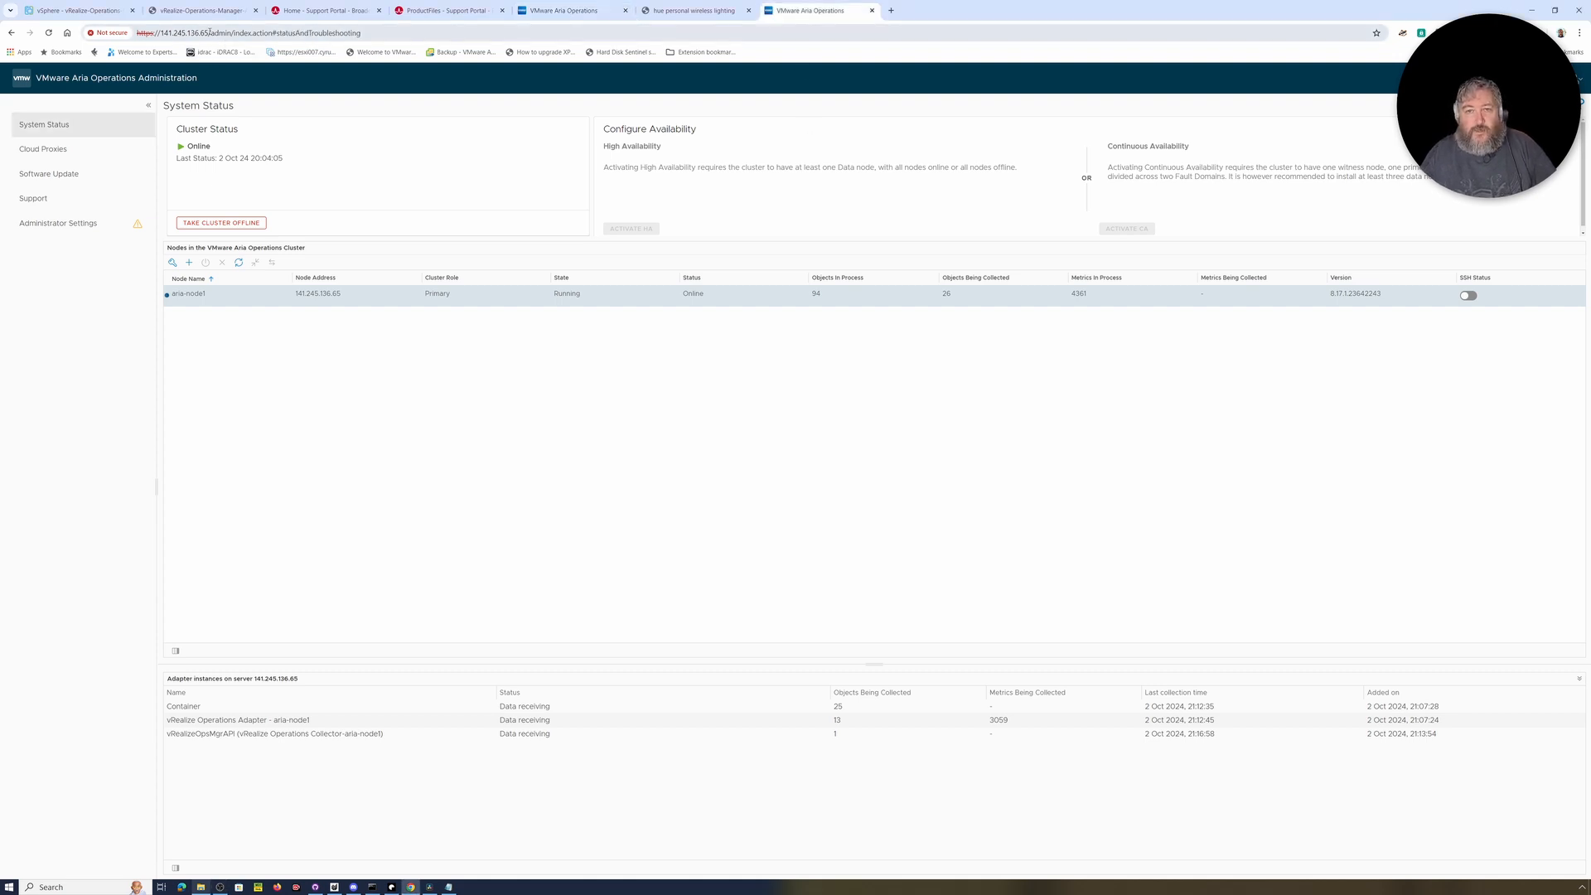
pyautogui.moveTo(211, 33); pyautogui.dragTo(421, 33)
pyautogui.press('BackSpace')
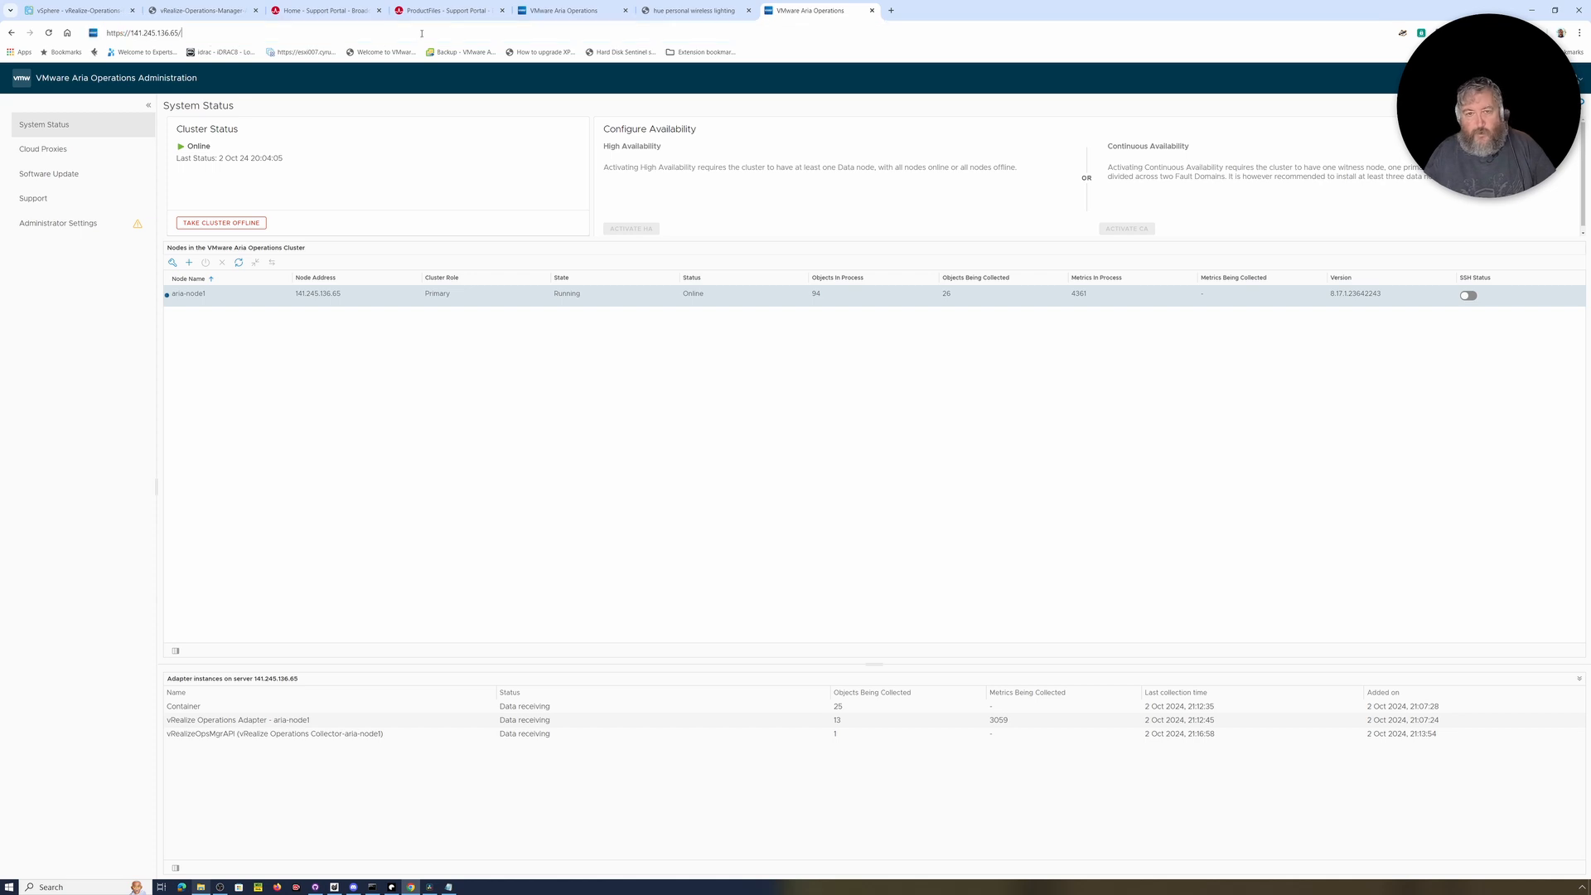
pyautogui.press('Return')
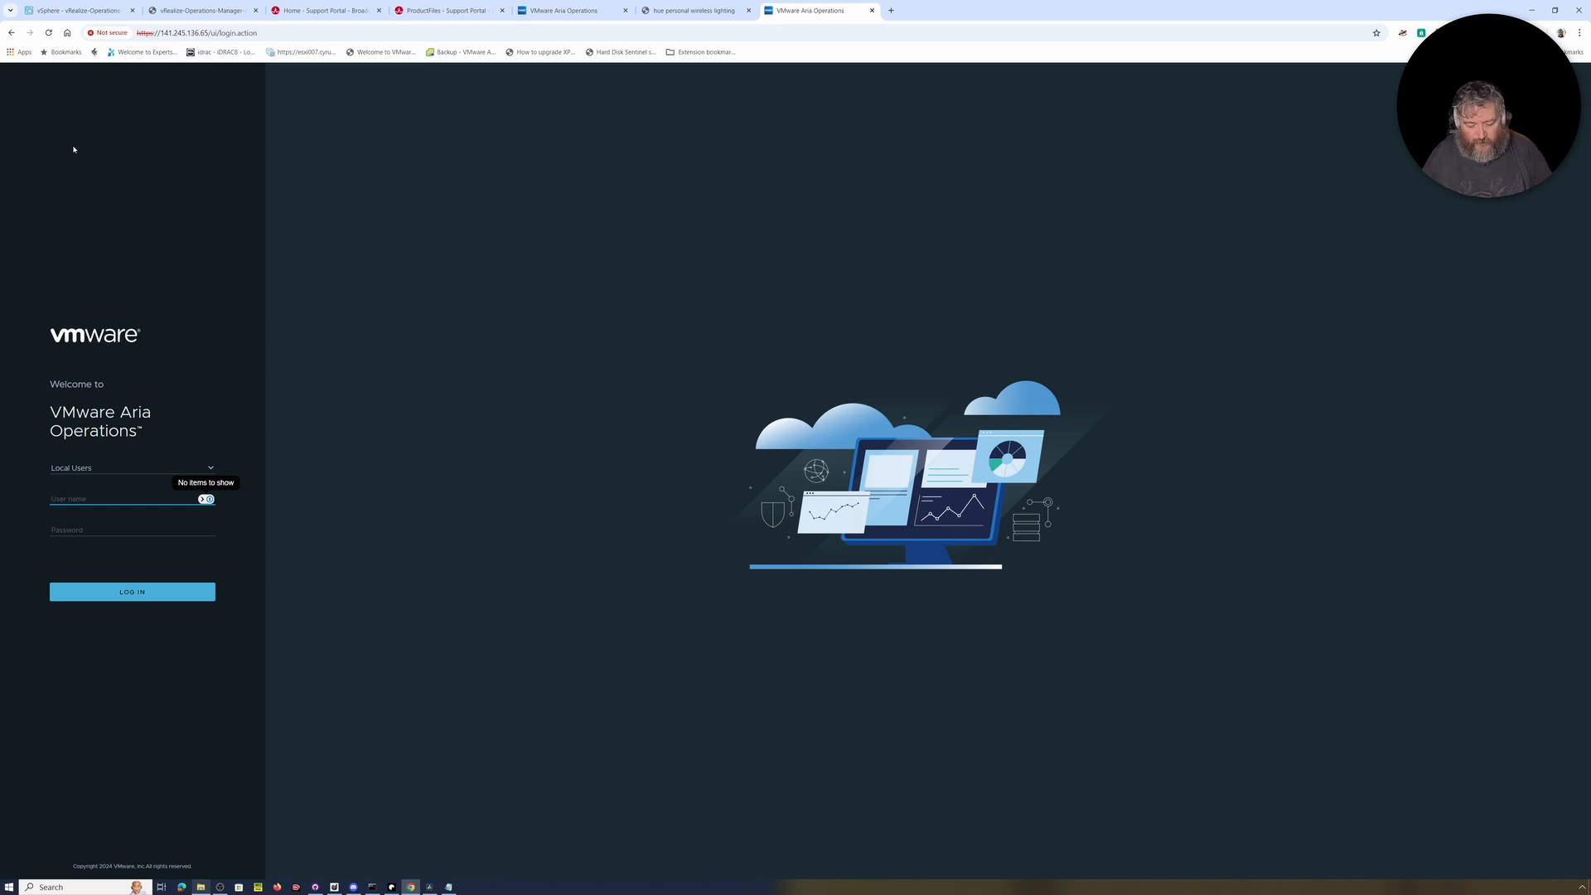
# Step: Enter admin as the local user name and fill in the account password
pyautogui.write('admion')
pyautogui.press('Tab')
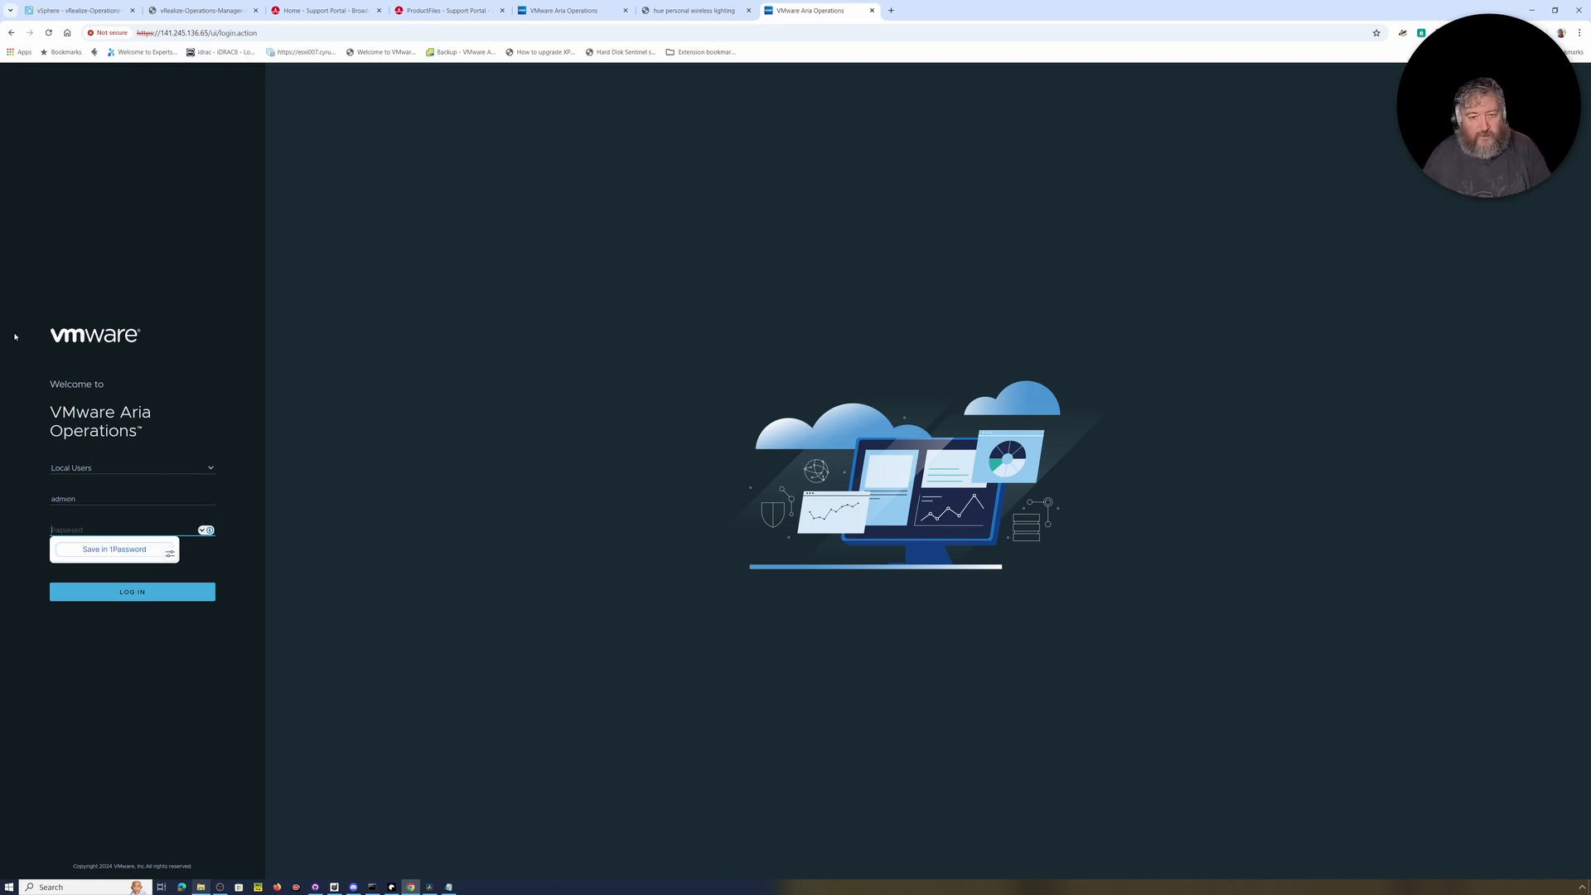
pyautogui.hotkey('shift', 'Tab')
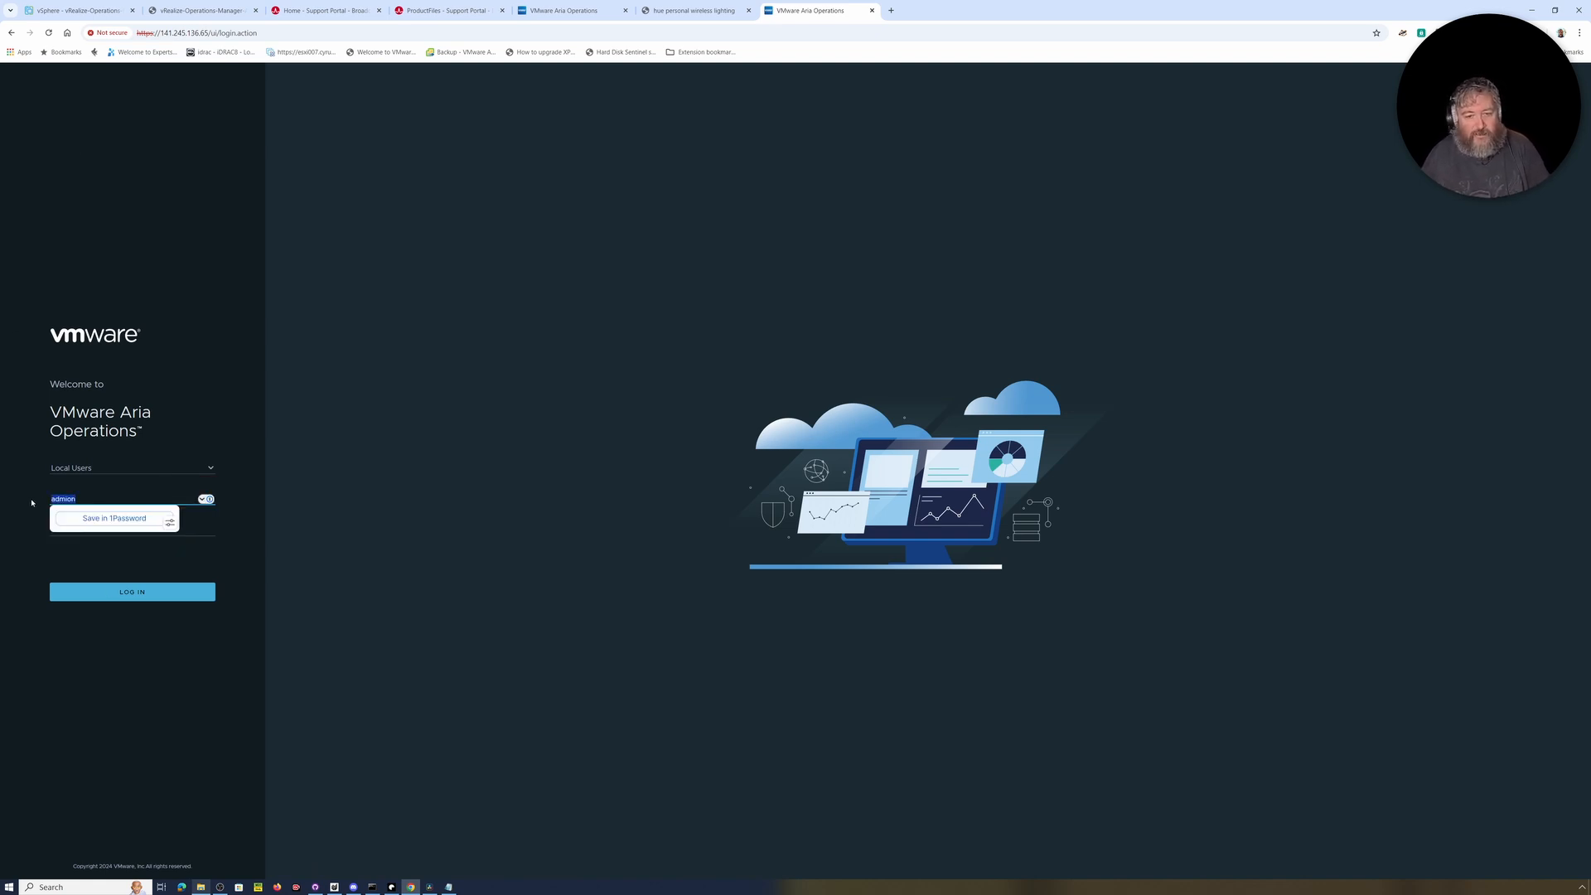
pyautogui.write('adn')
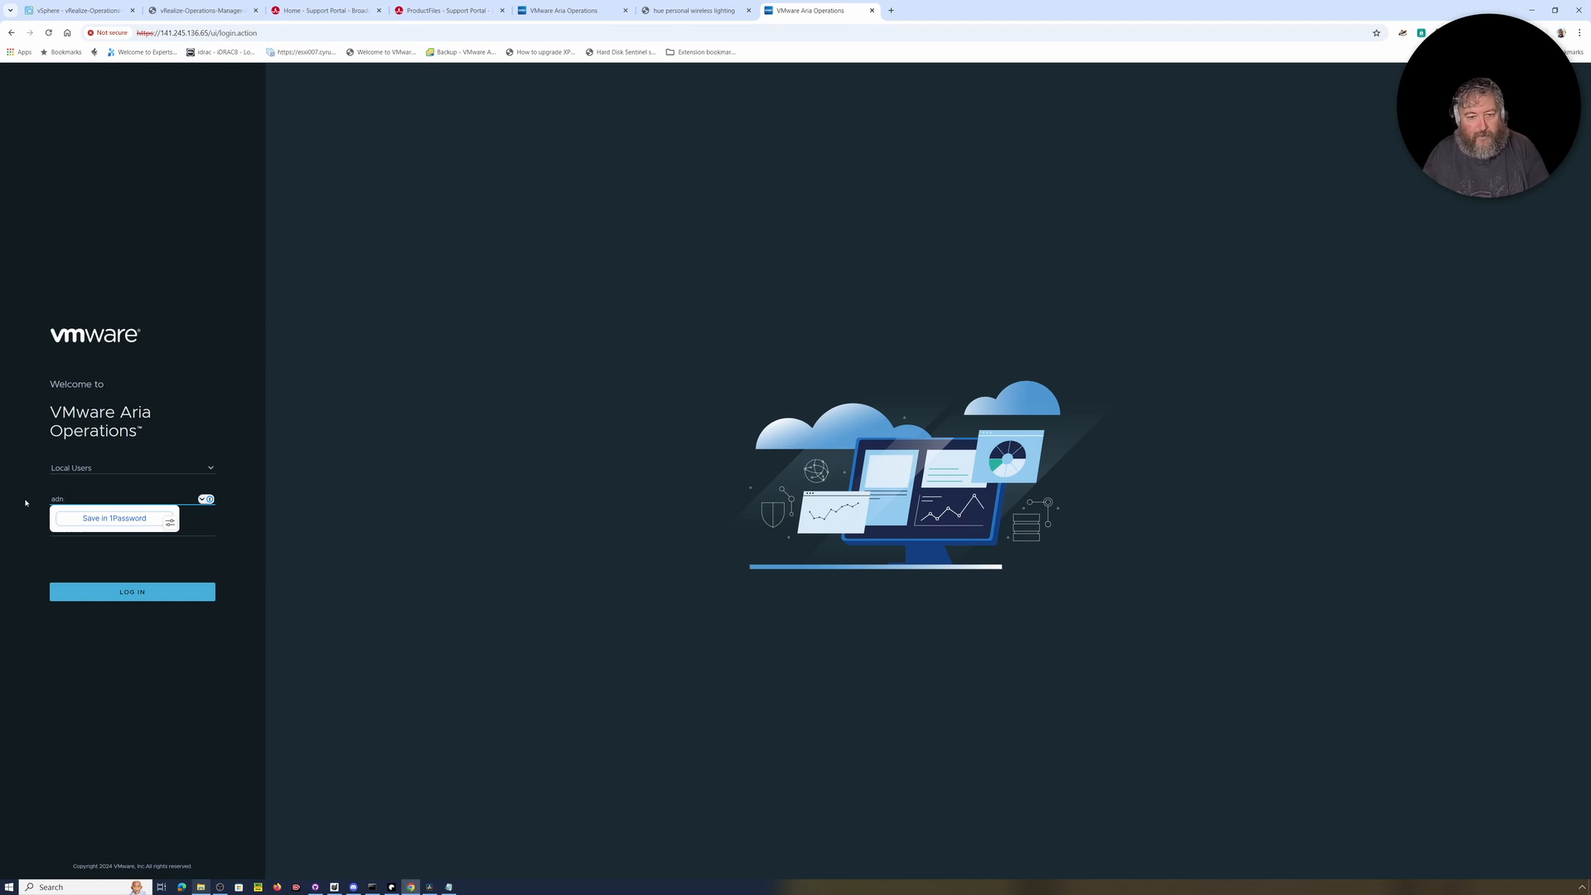
pyautogui.press('BackSpace')
pyautogui.write('min')
pyautogui.press('Tab')
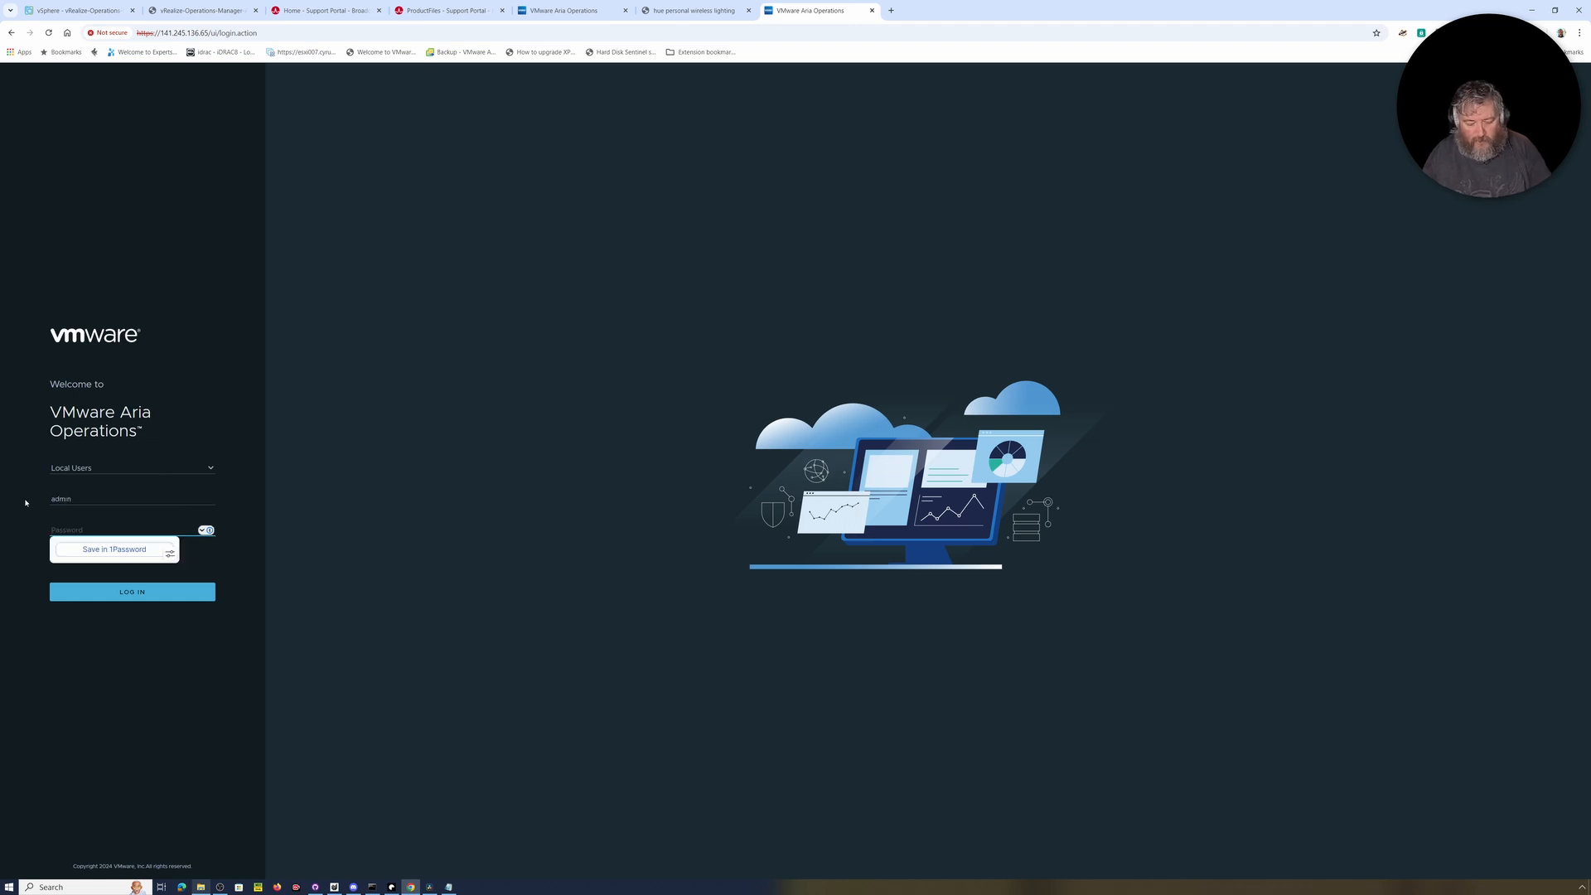
pyautogui.write('••••')
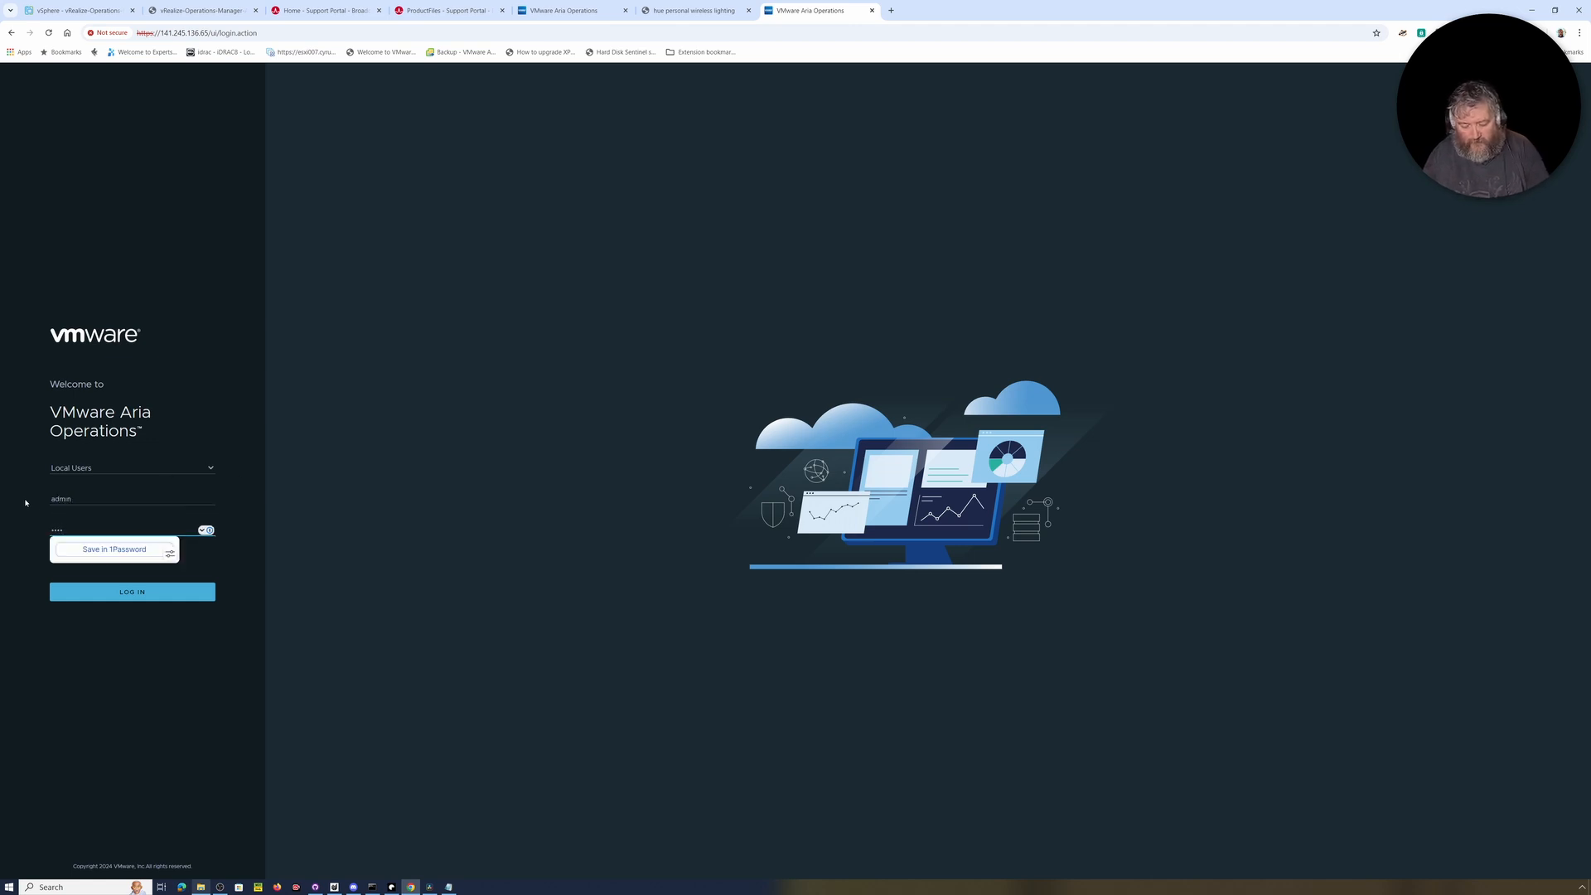
pyautogui.press('BackSpace')
pyautogui.write('••••••')
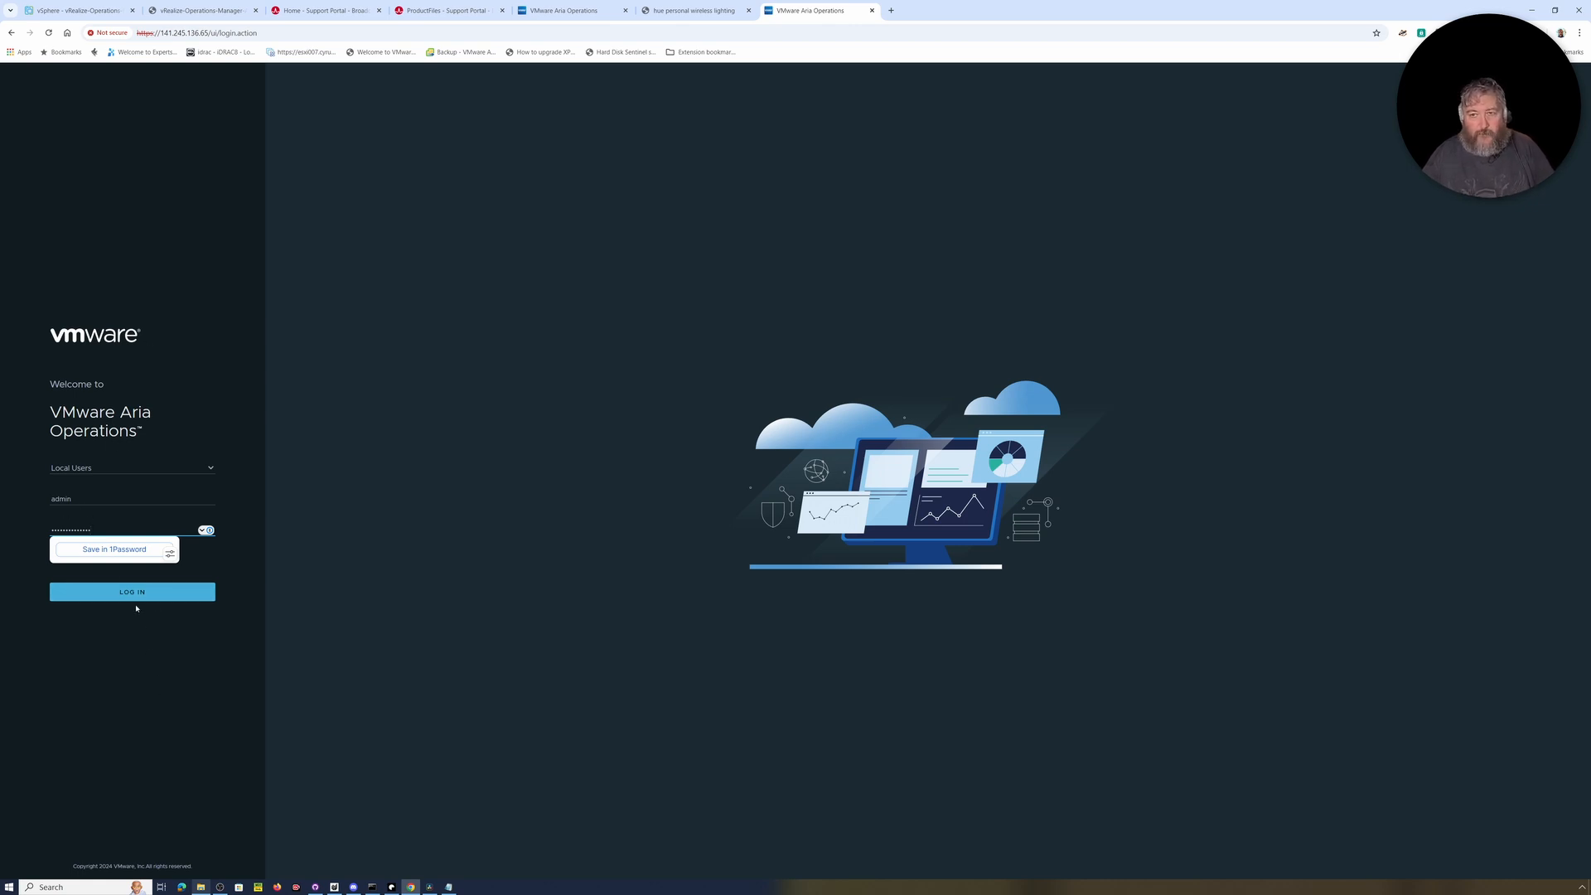
# Step: Close the unneeded hue personal wireless lighting page and try to log in as admin
pyautogui.click(690, 14)
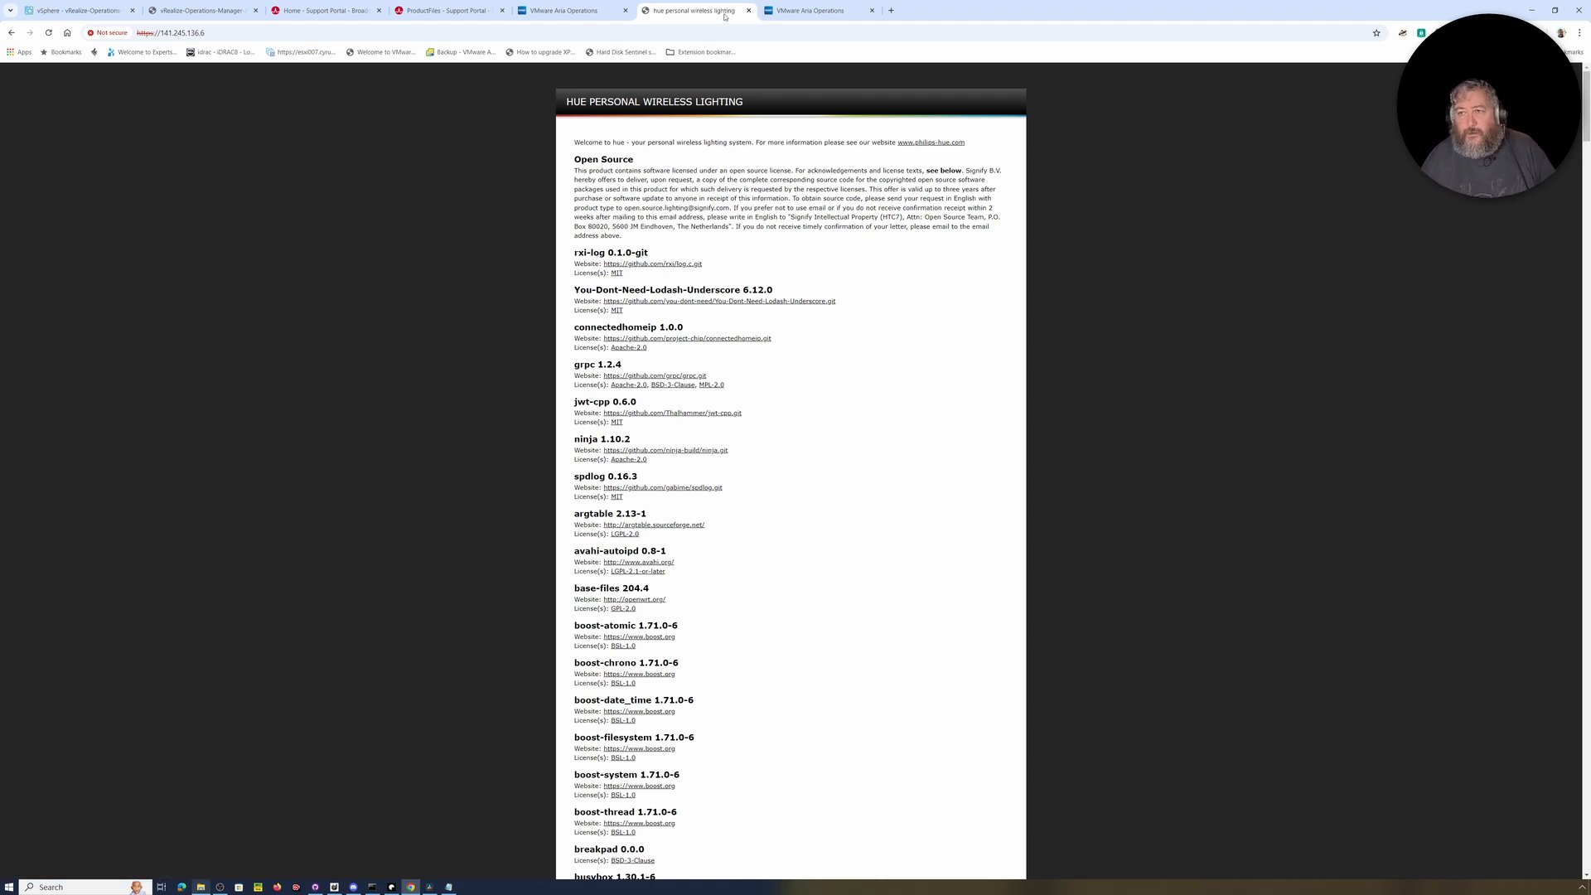
pyautogui.click(748, 10)
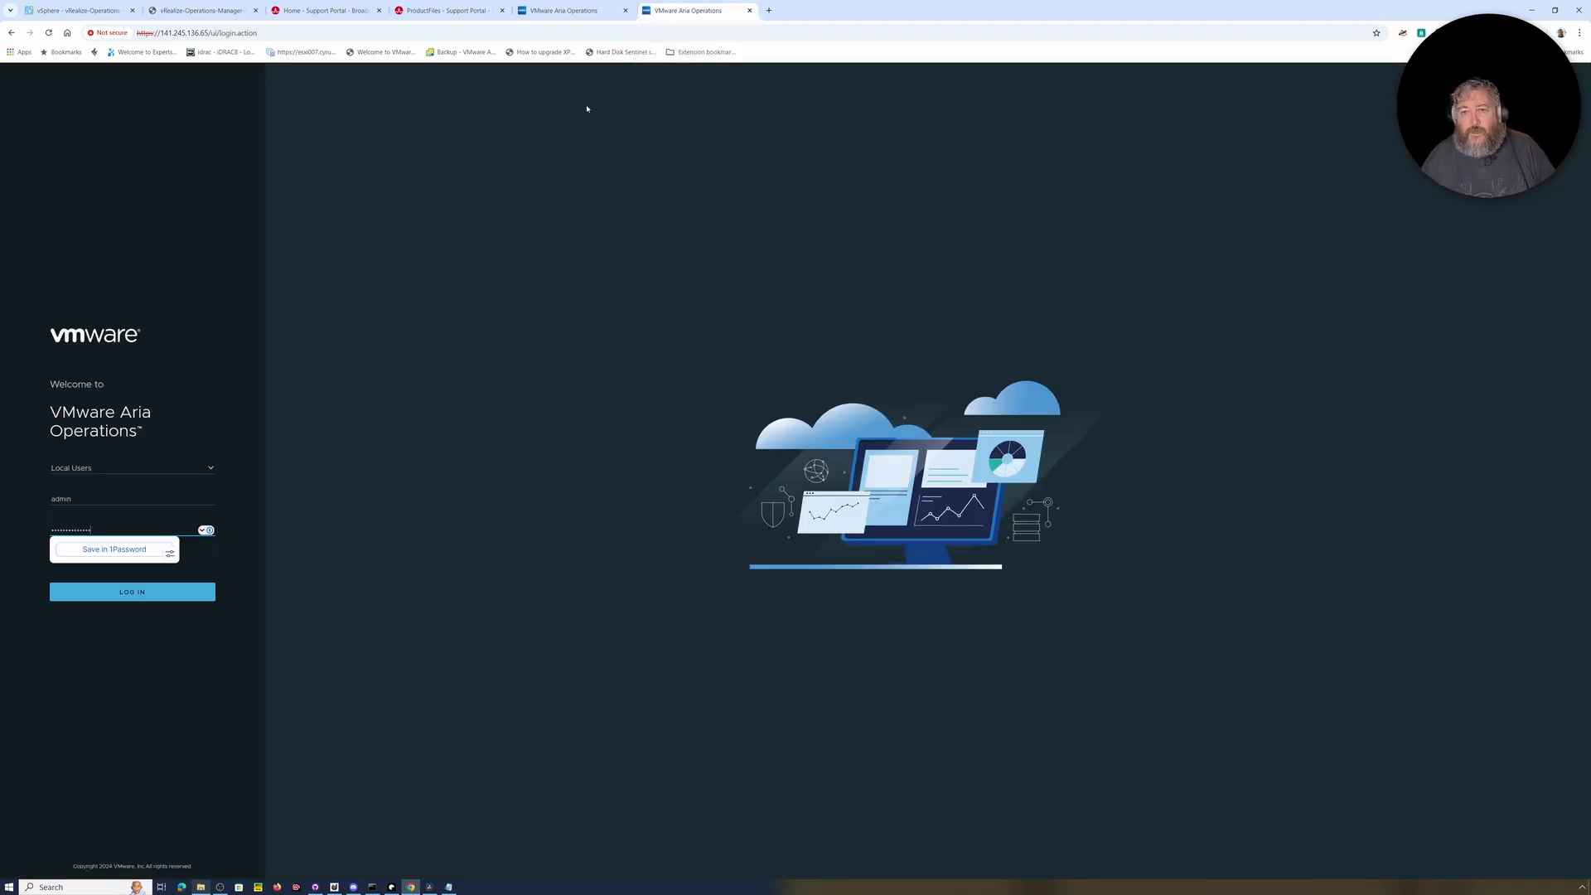
pyautogui.click(139, 593)
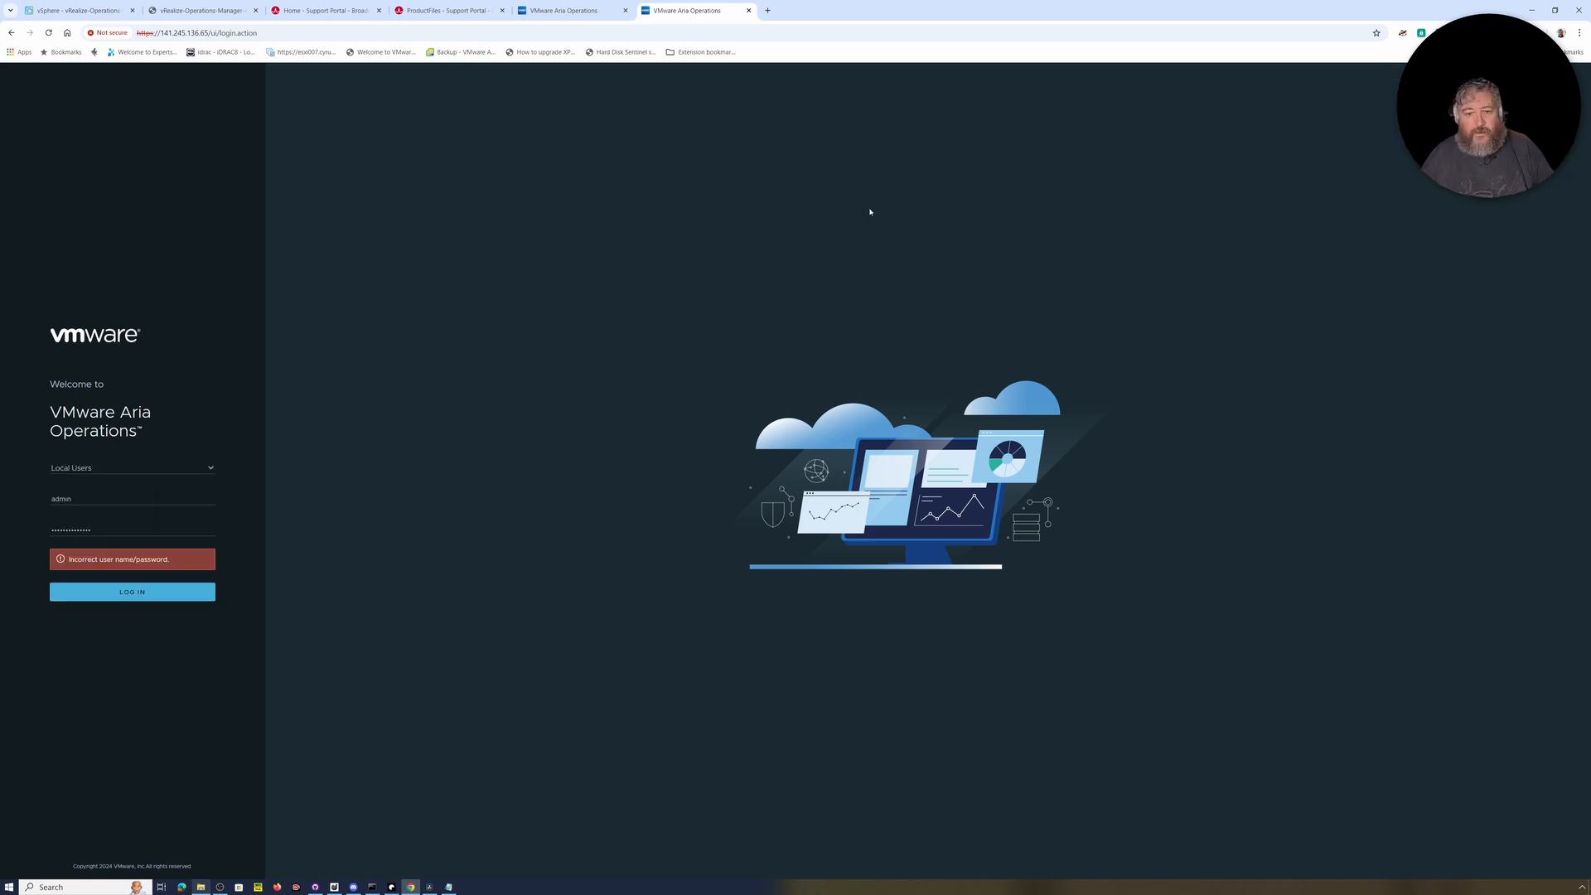
# Step: Clear and re-enter the admin account password and retry the login, twice
pyautogui.click(106, 522)
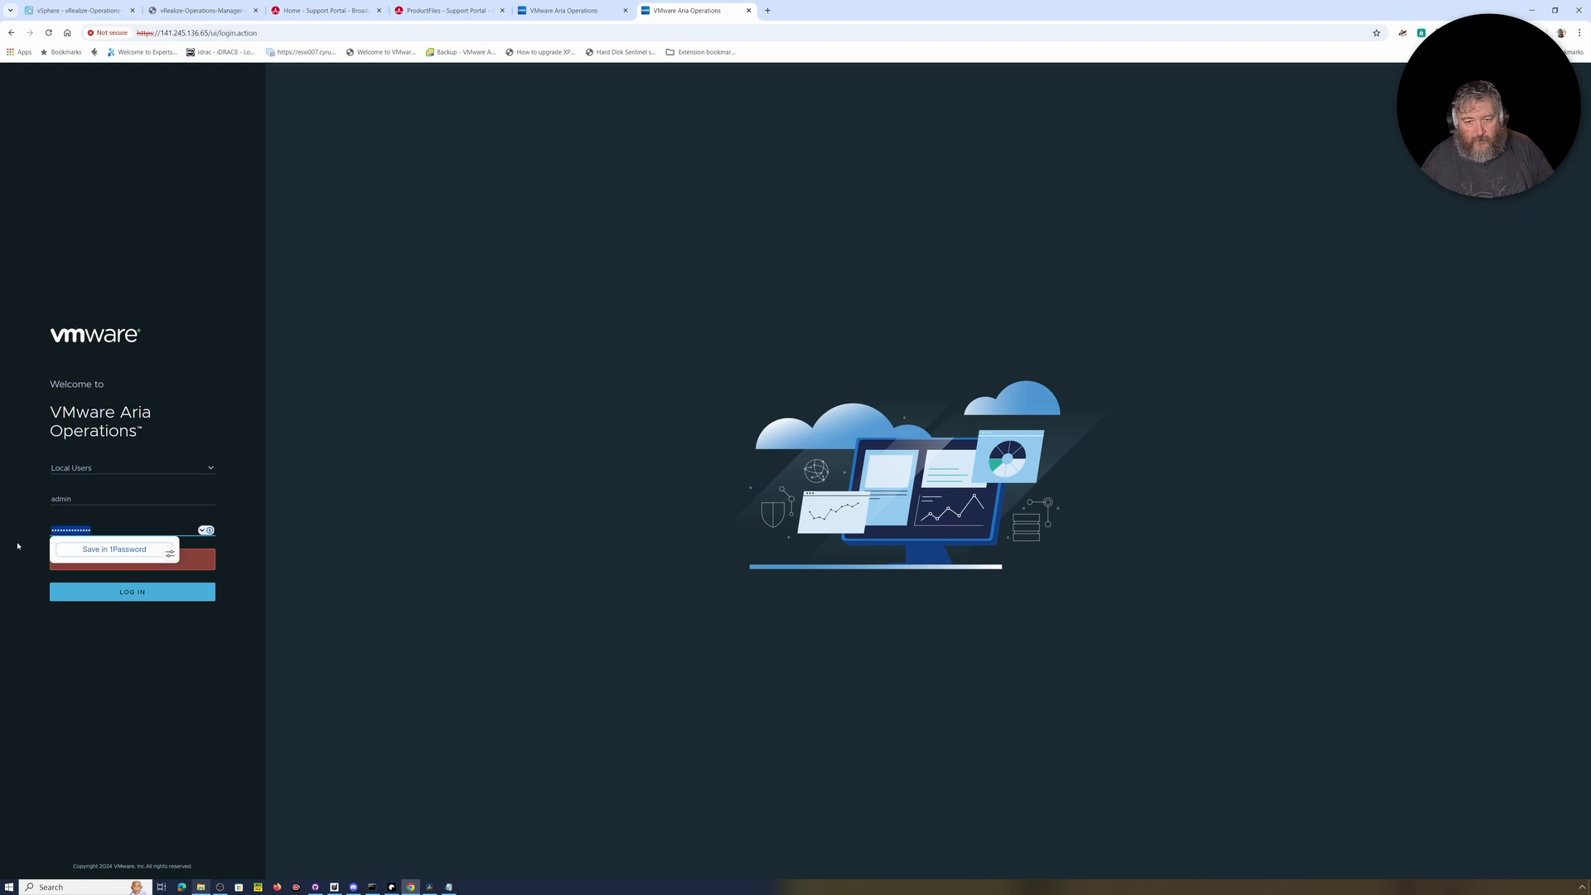
pyautogui.hotkey('ctrl', 'a')
pyautogui.press('BackSpace')
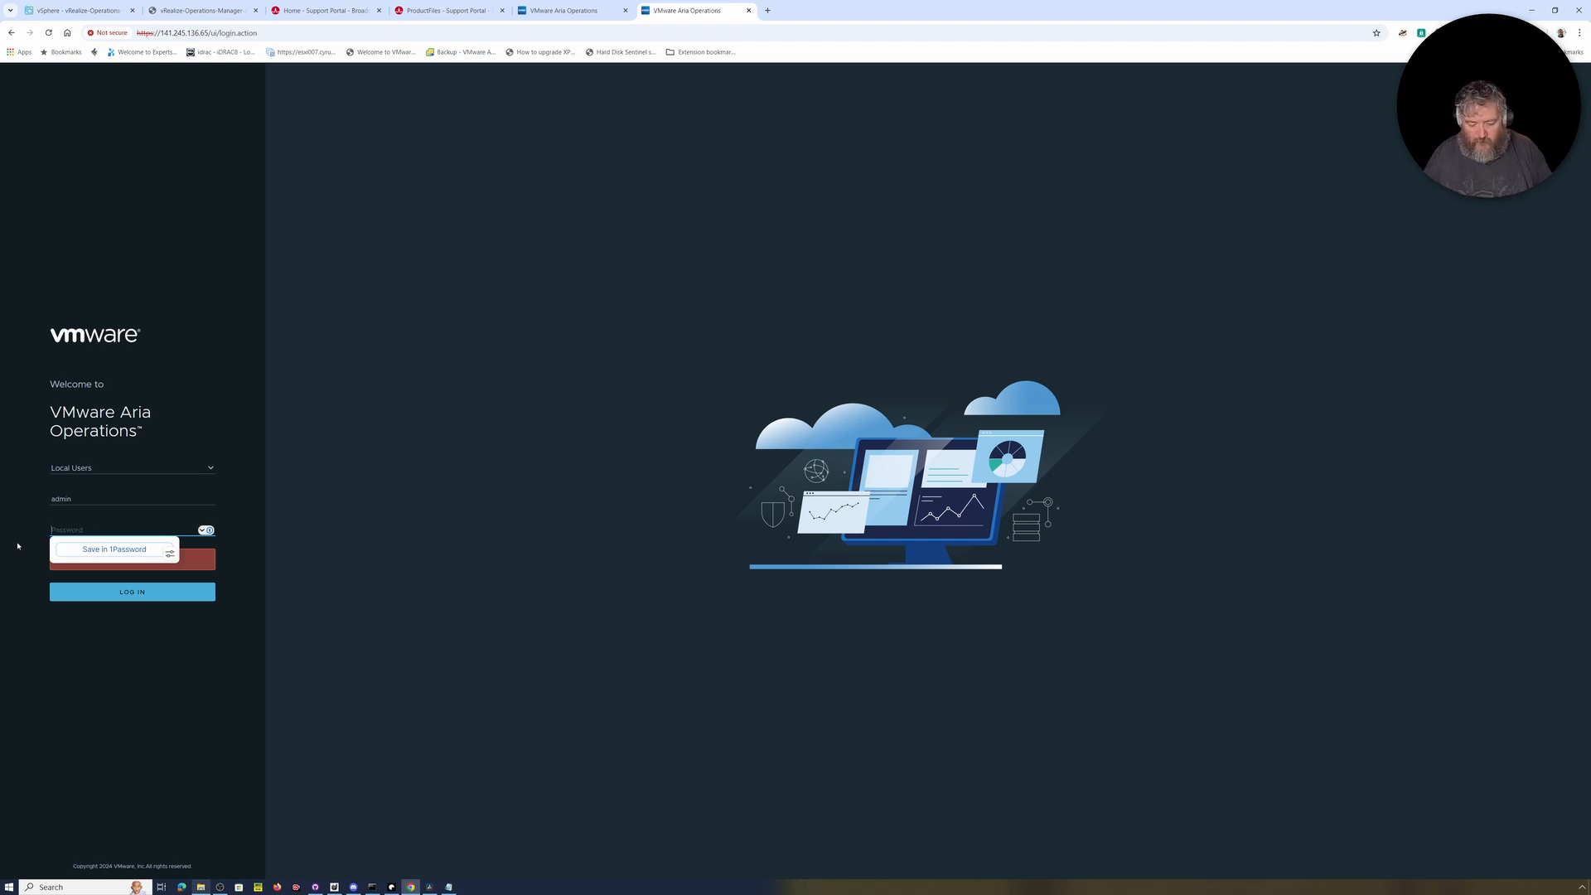
pyautogui.write('••••••')
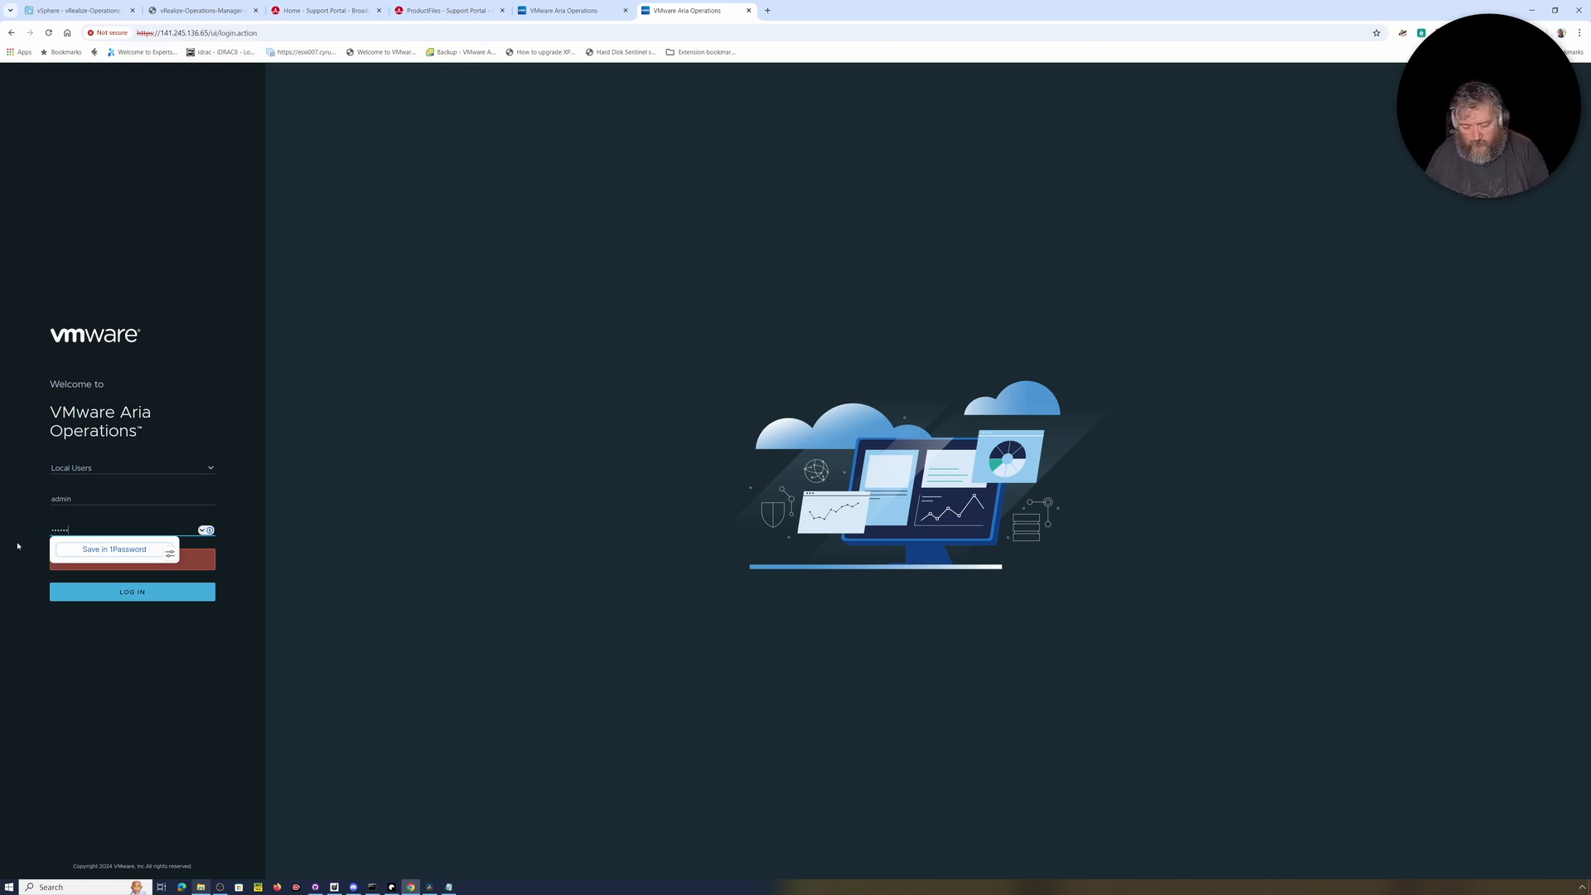
pyautogui.write('•••')
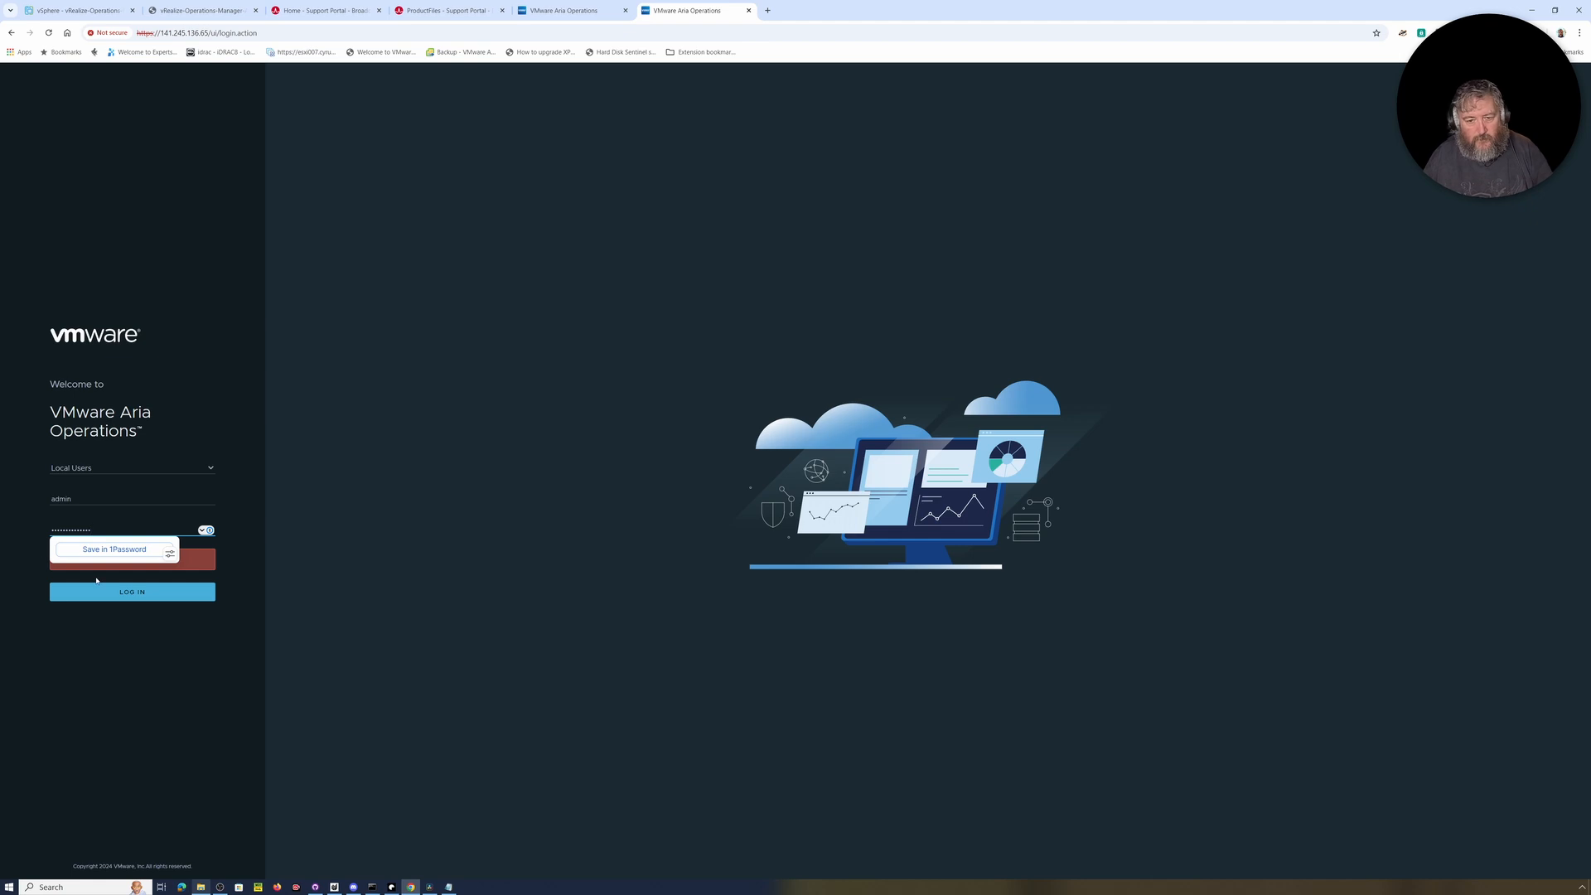
pyautogui.click(131, 594)
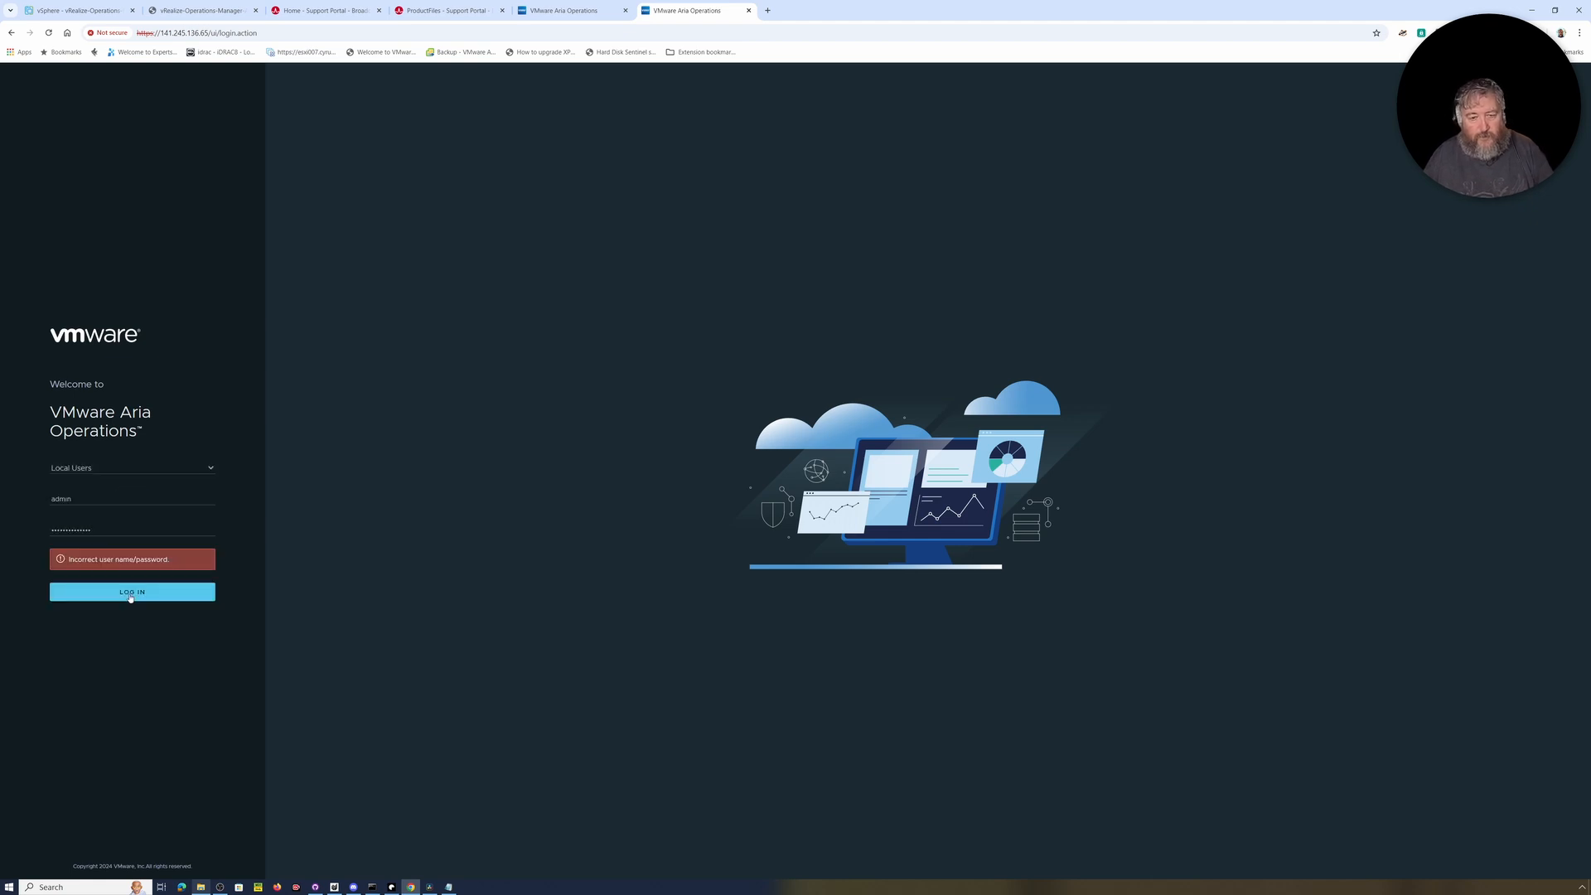
pyautogui.moveTo(122, 532); pyautogui.dragTo(10, 526)
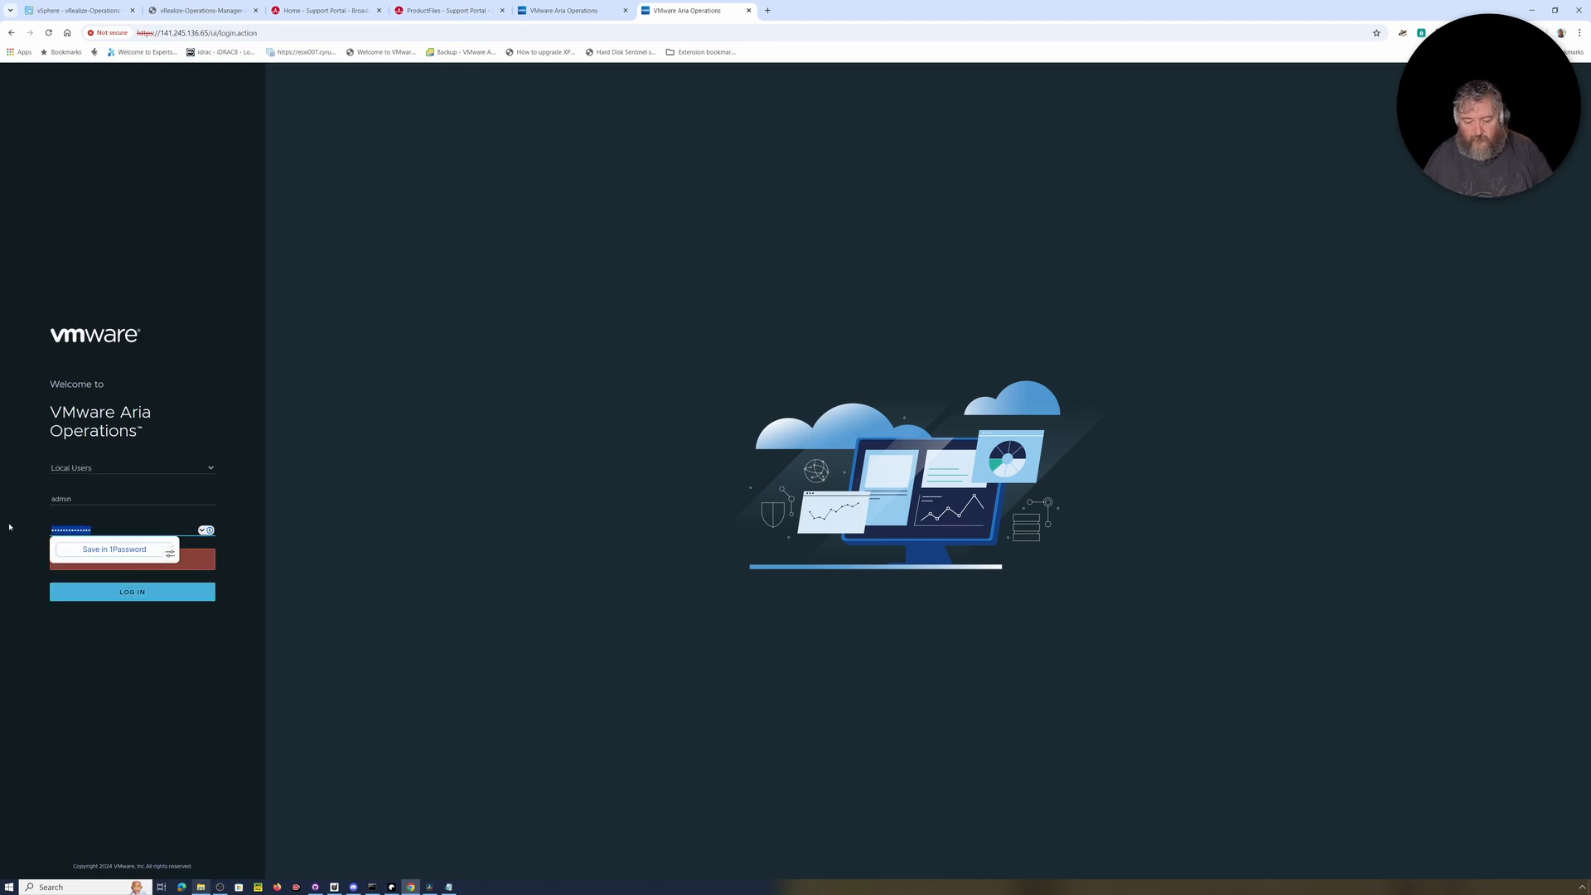
pyautogui.press('BackSpace')
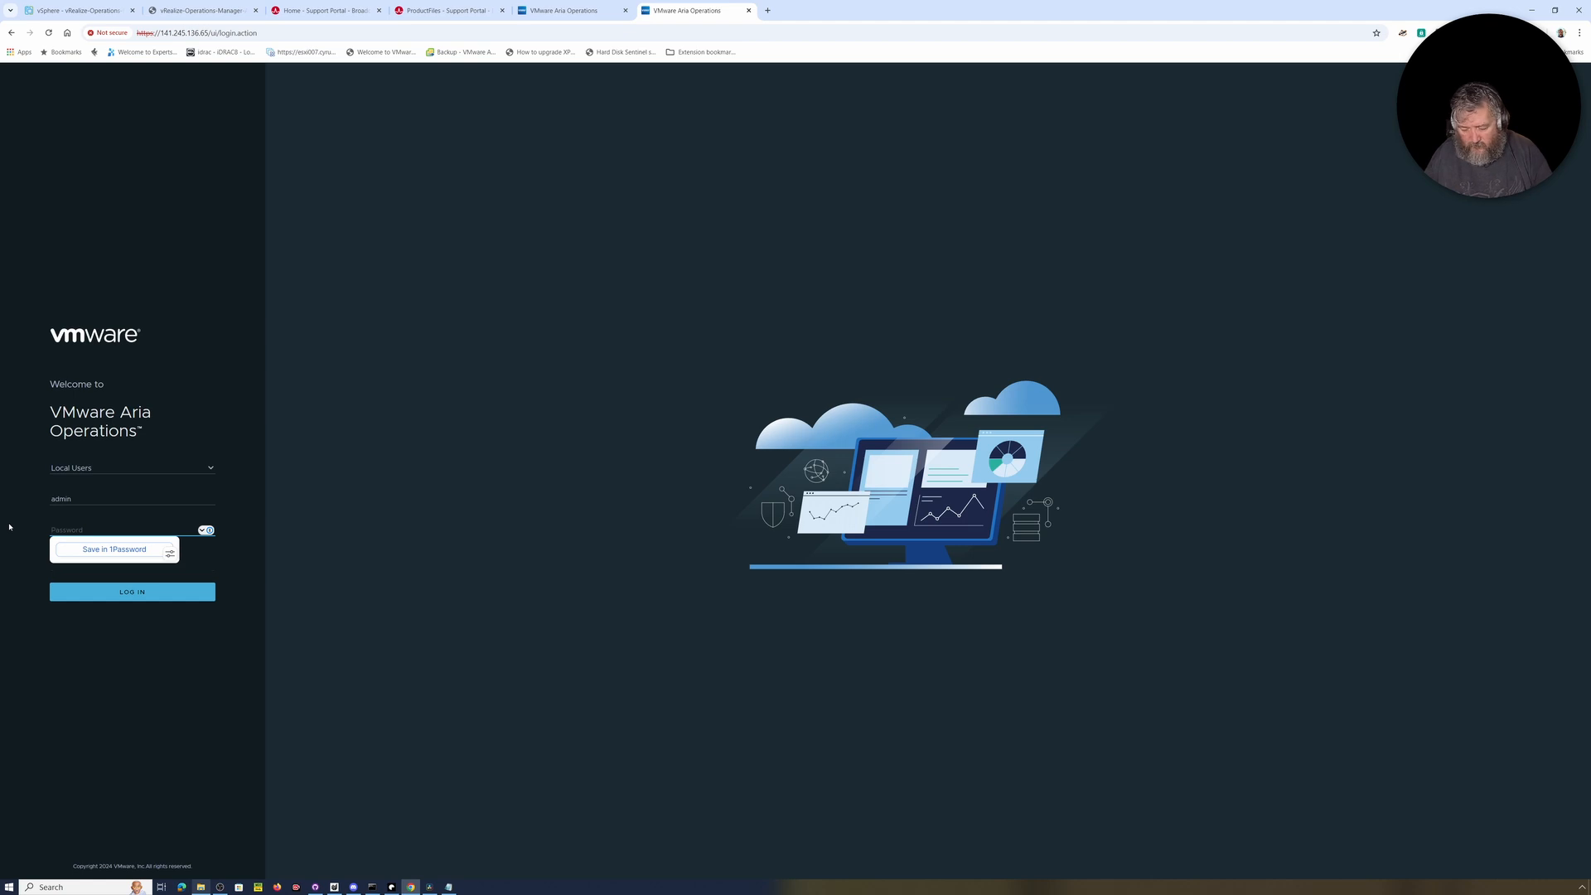
pyautogui.write('••••')
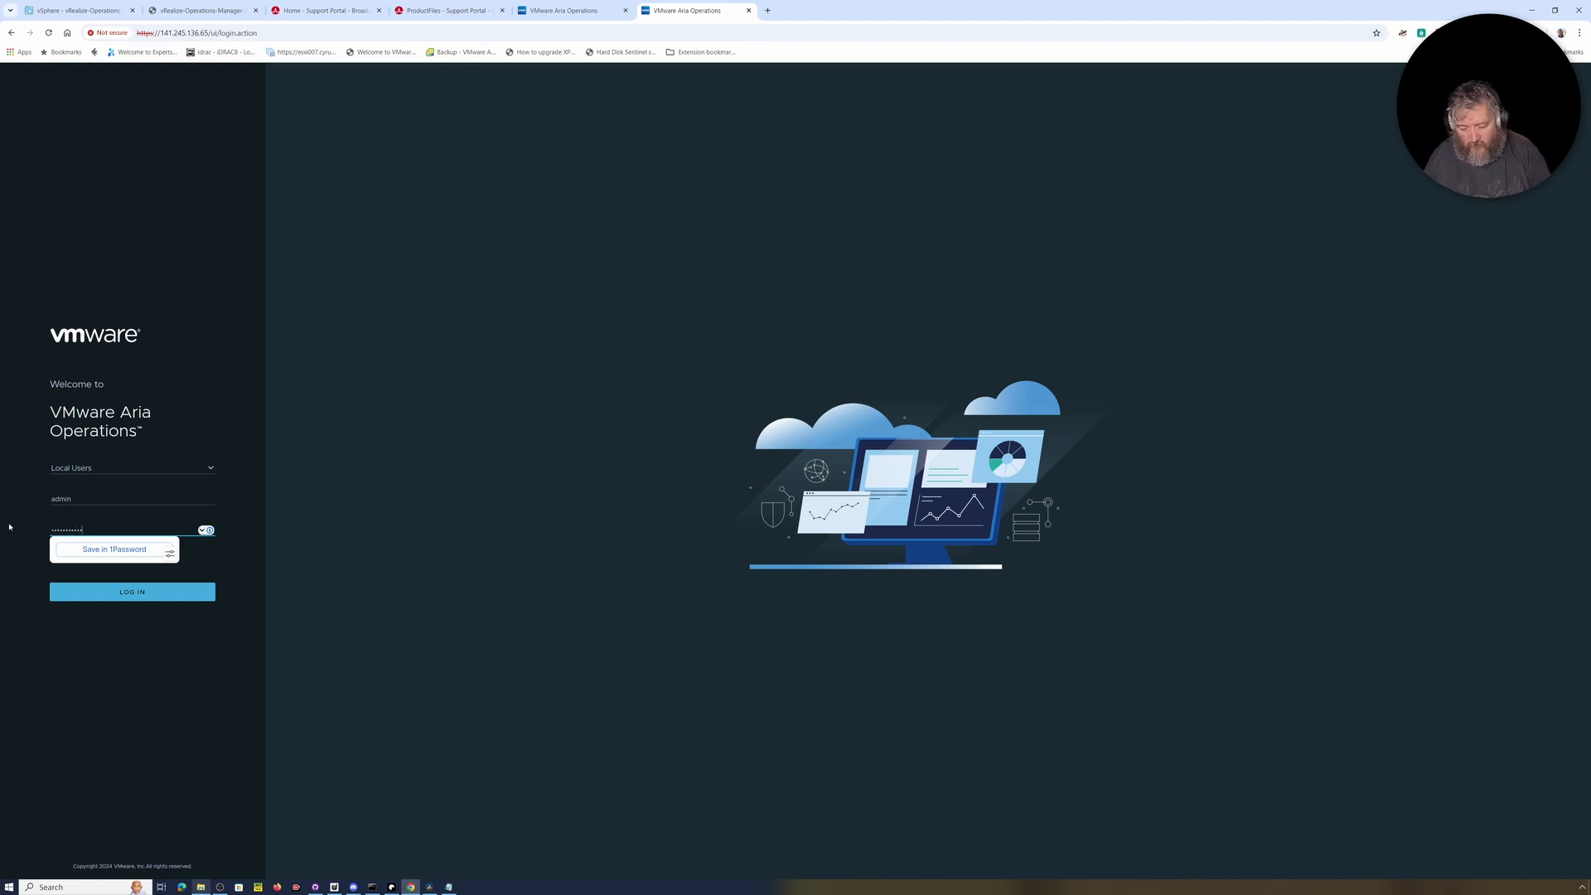
pyautogui.click(132, 593)
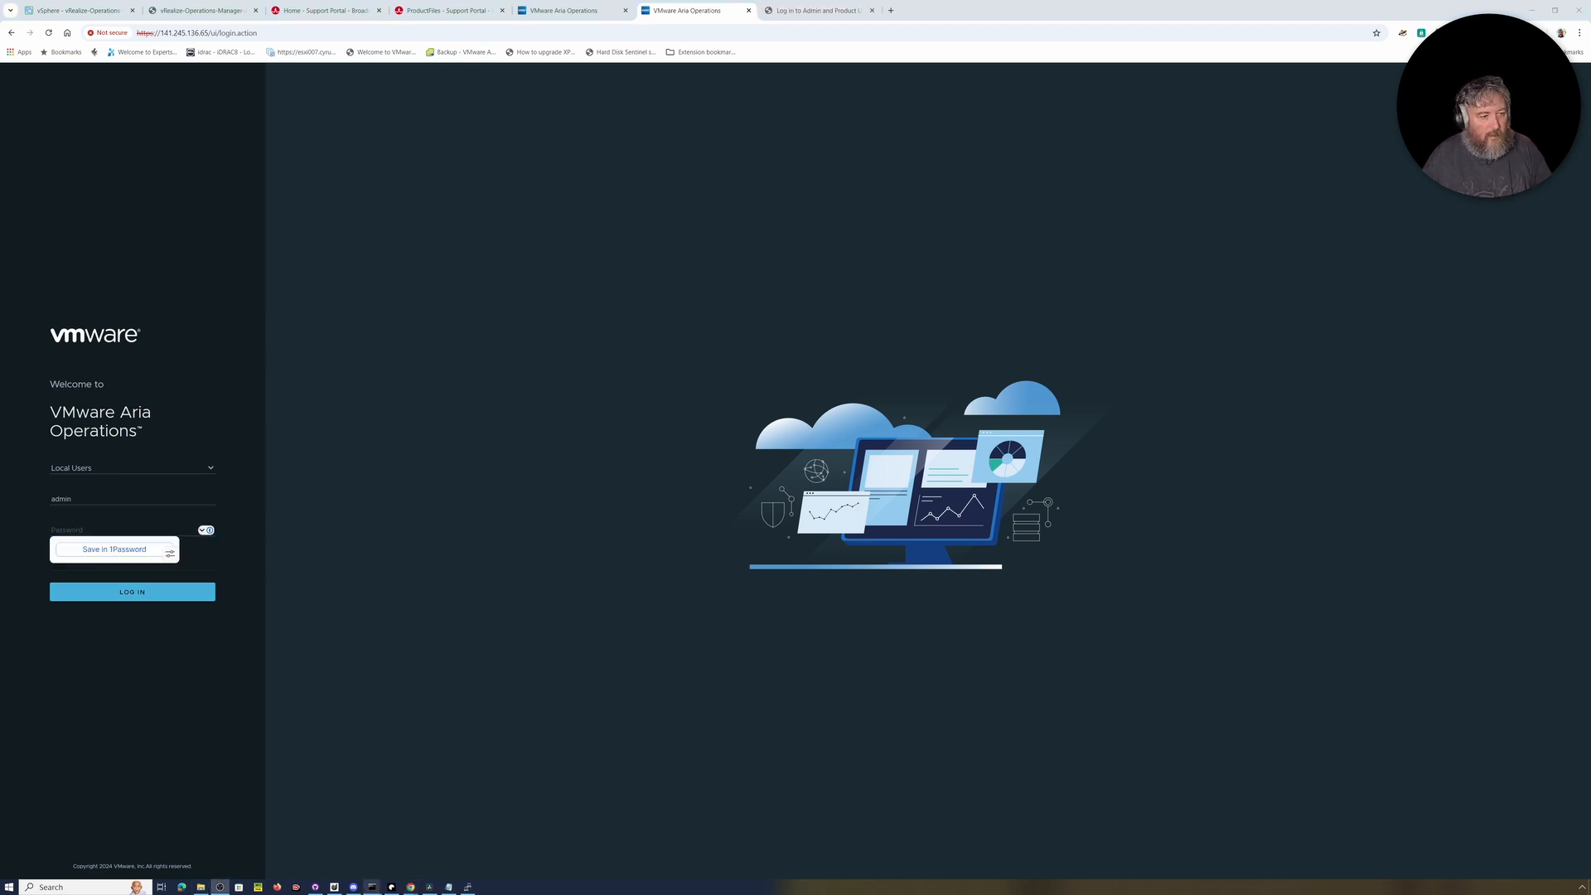
# Step: Enter the reset admin account password and log in to VMware Aria Operations
pyautogui.click(75, 529)
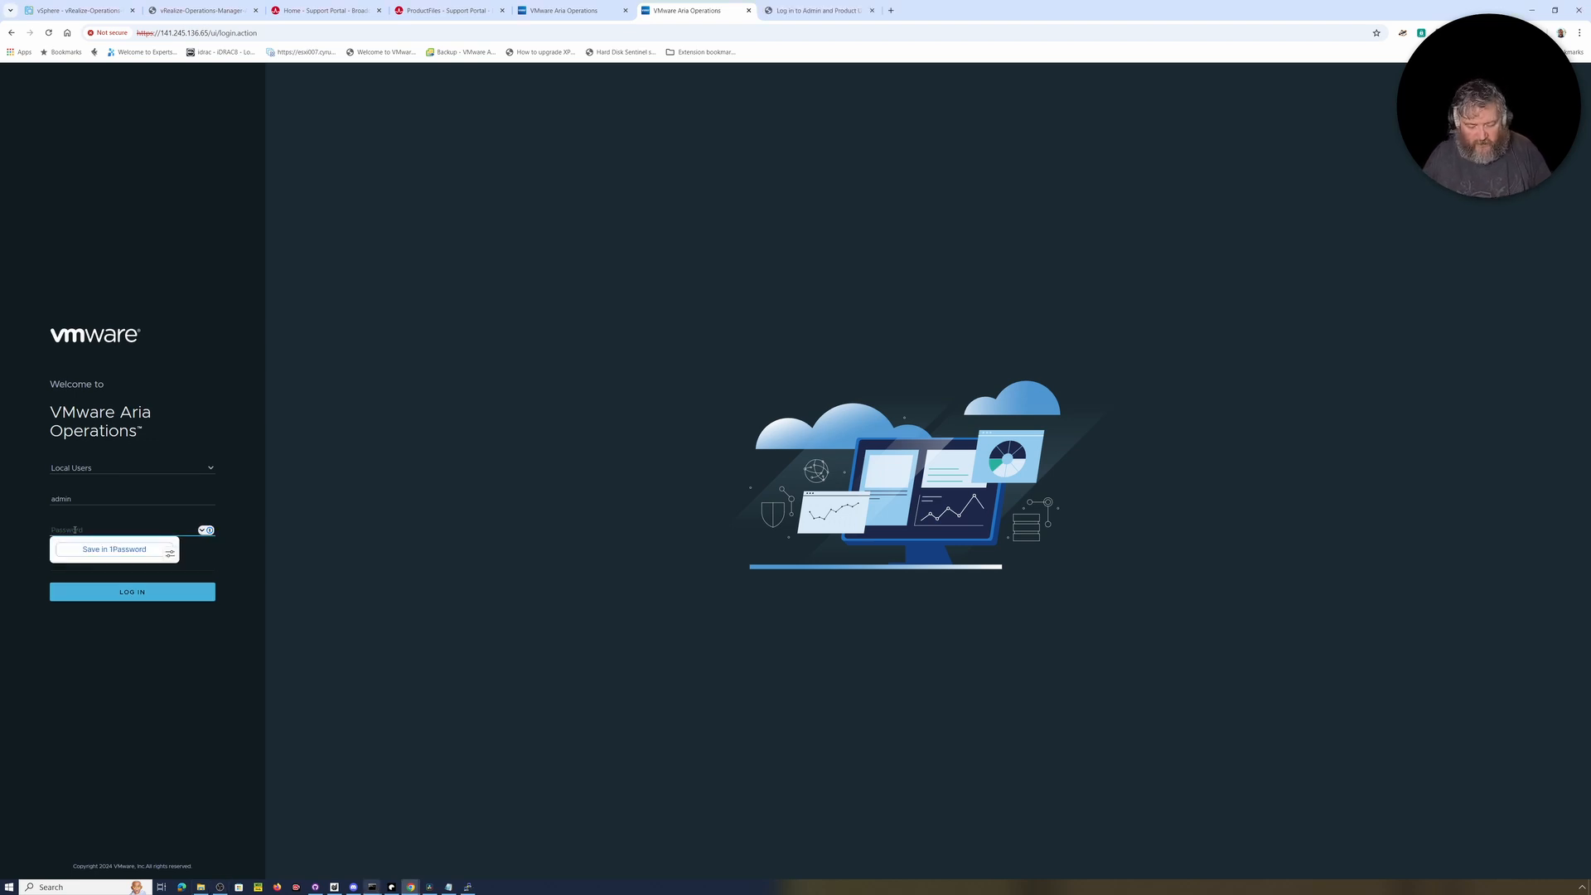
pyautogui.write('•')
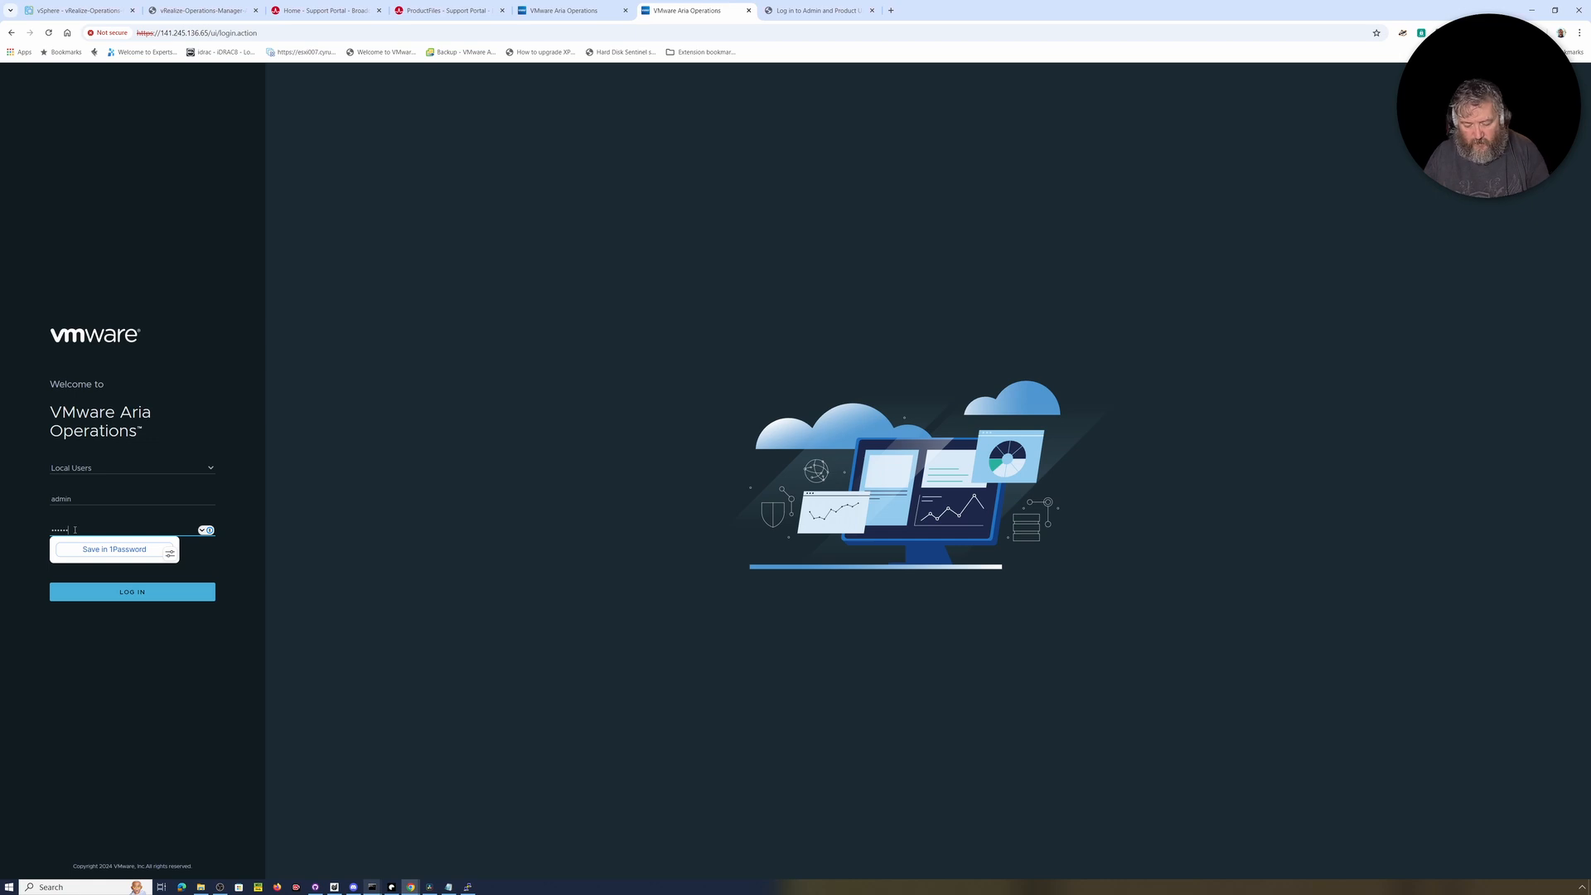
pyautogui.click(131, 593)
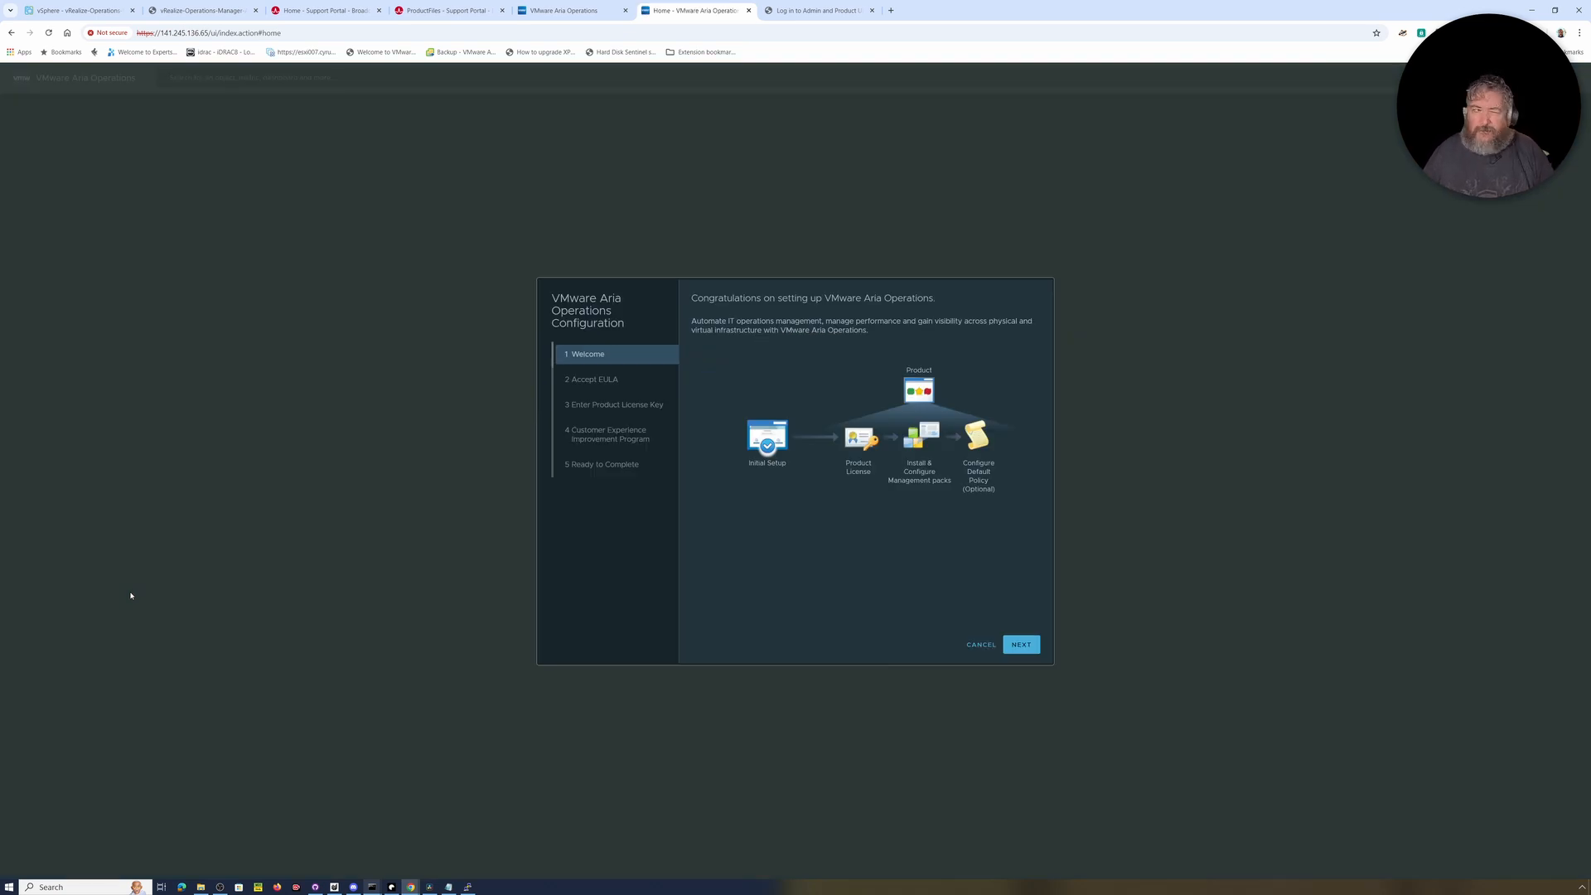
# Step: Review the admin password reset commands in the appliance console and the cluster's System Status page, and return to the configuration wizard
pyautogui.click(196, 11)
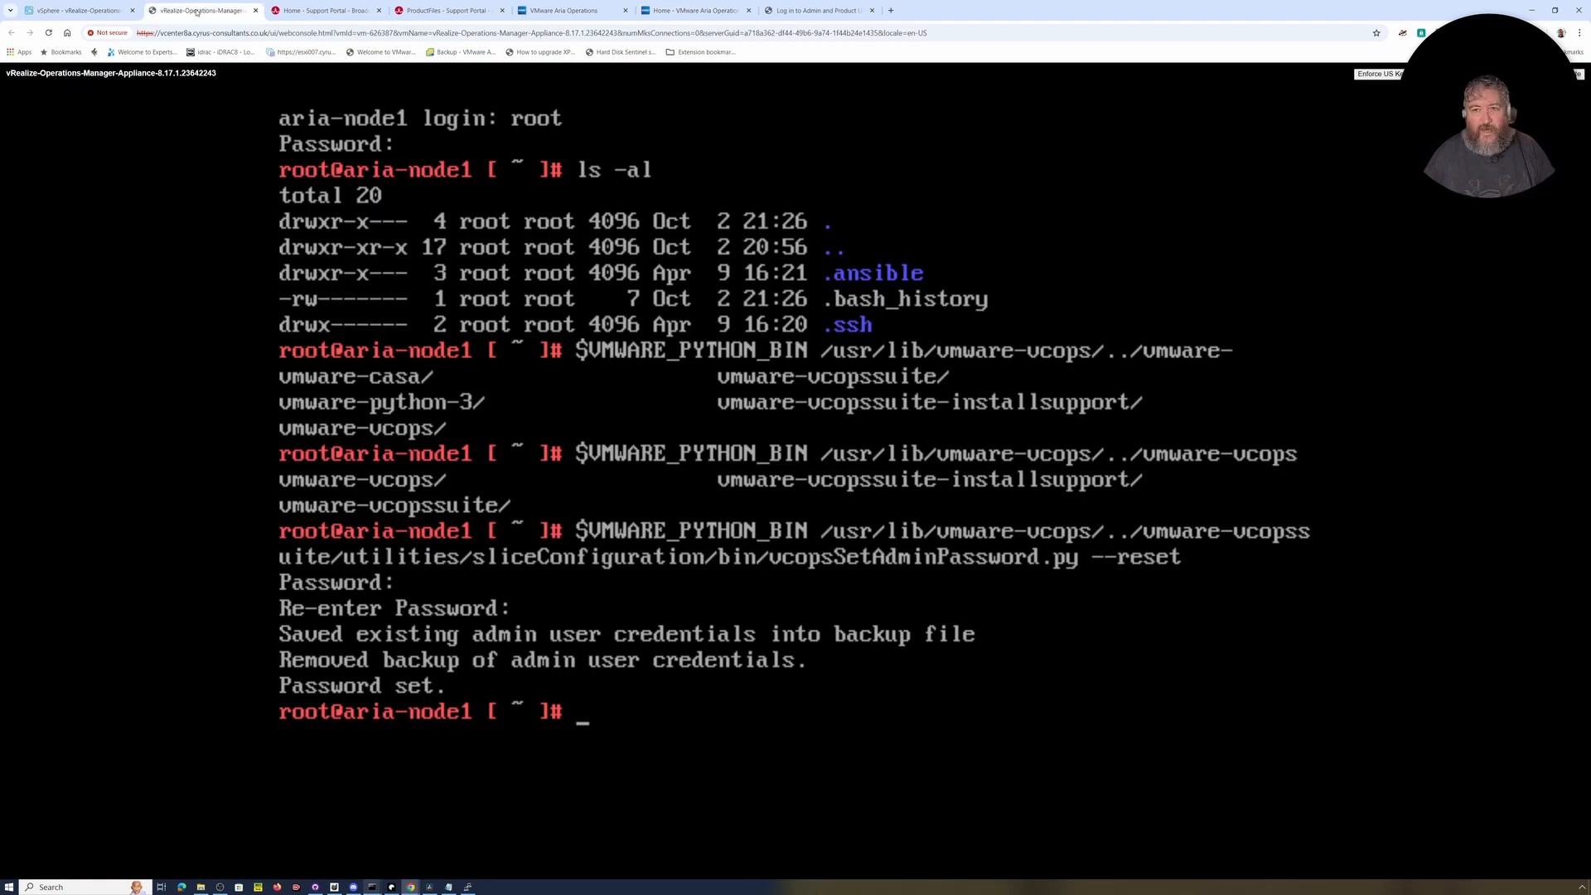
pyautogui.click(647, 13)
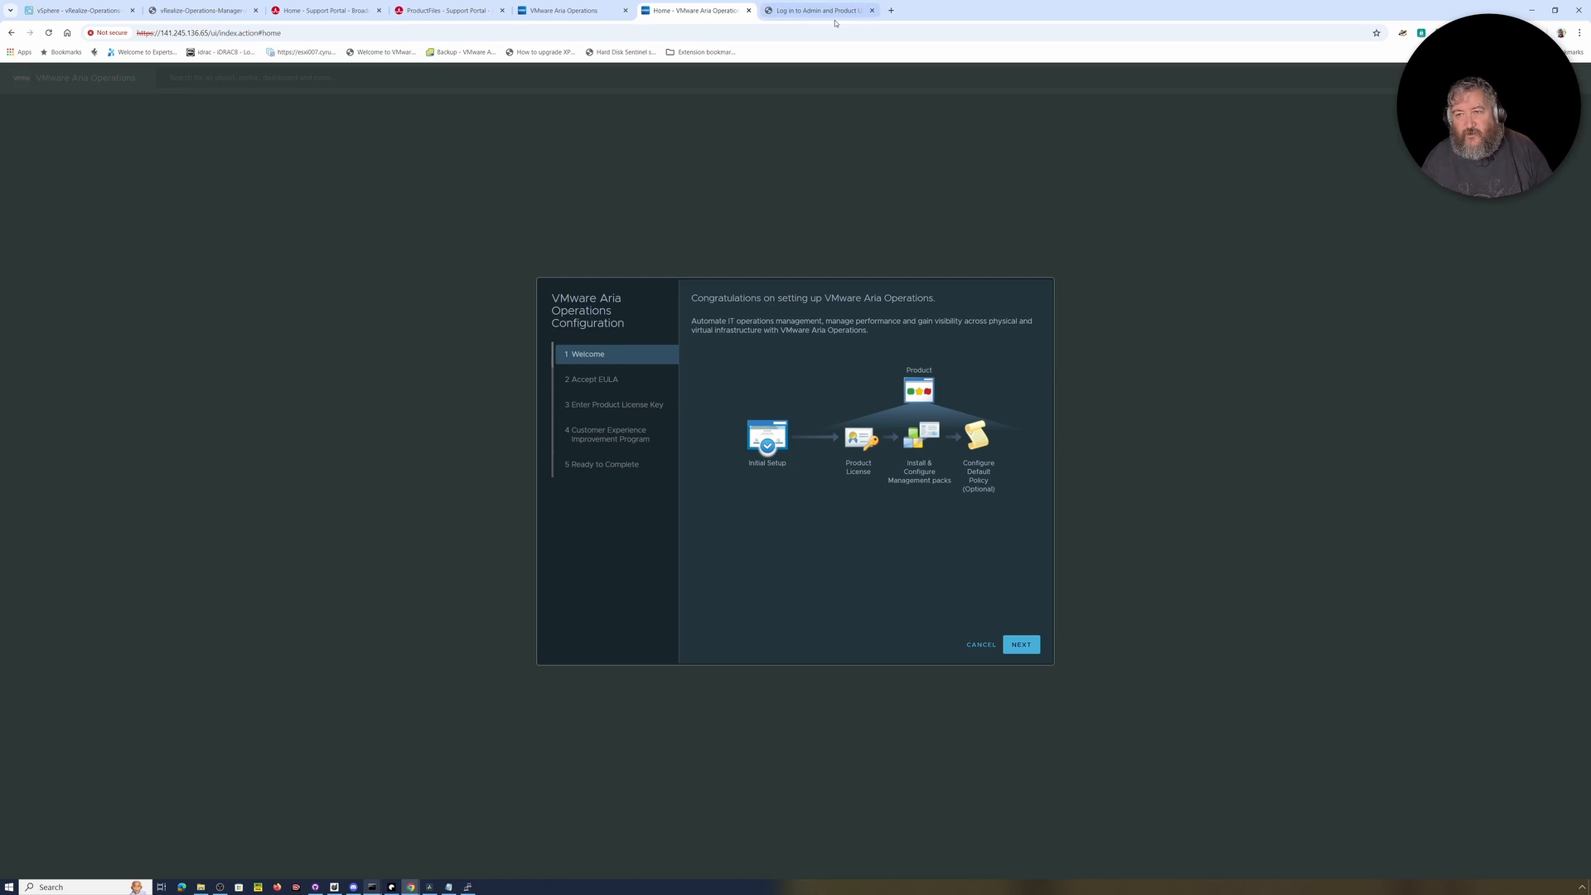
pyautogui.click(562, 12)
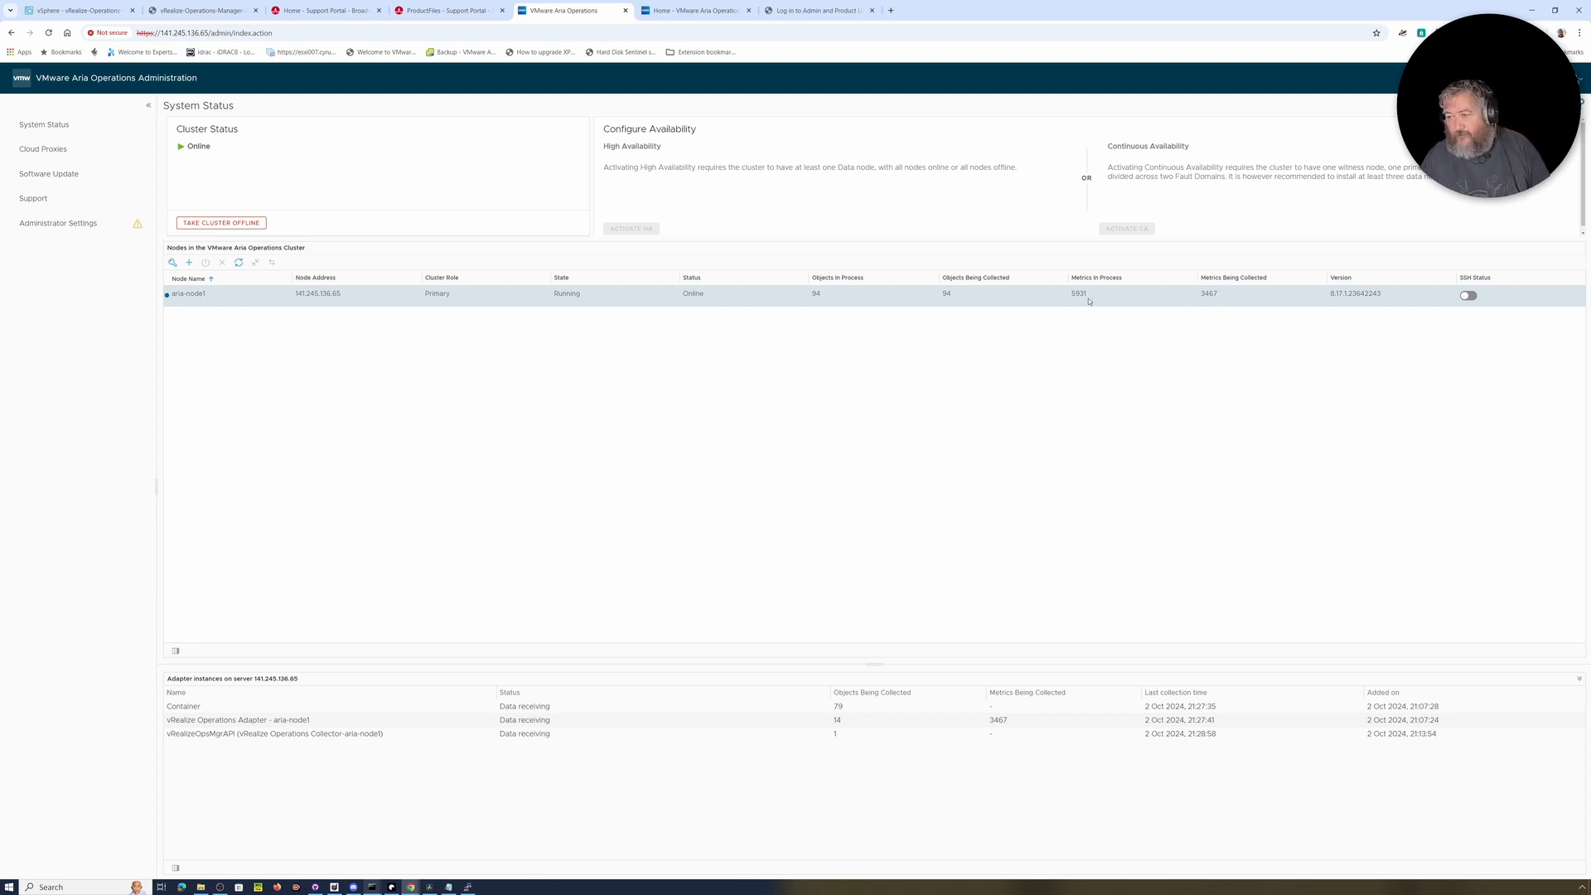
pyautogui.click(674, 12)
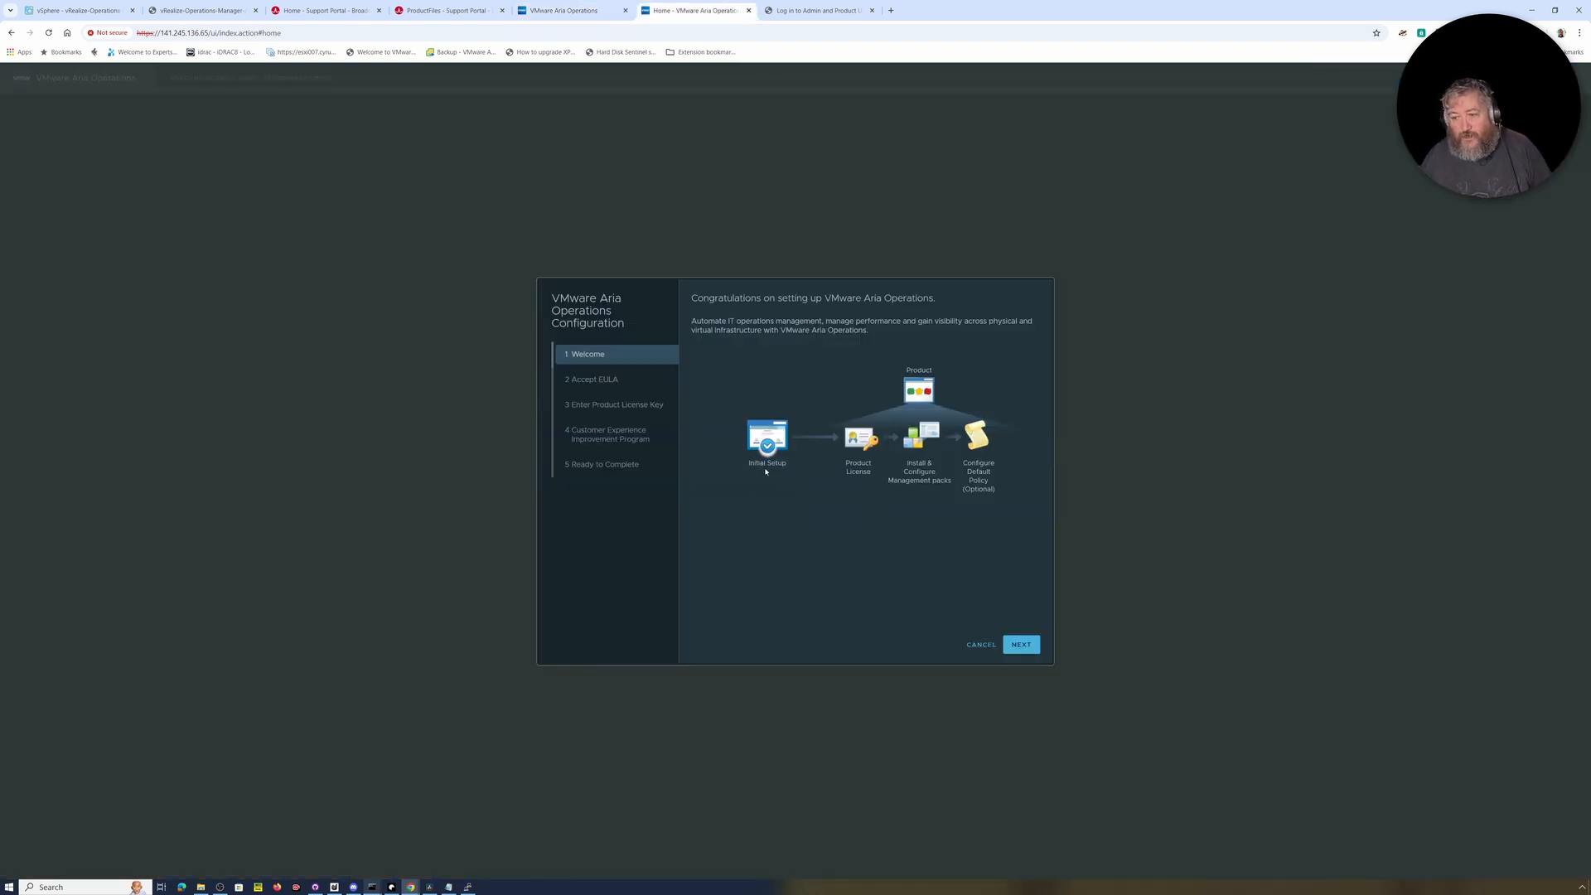
# Step: Proceed past the Welcome page and accept the End User License Agreement
pyautogui.click(1020, 648)
pyautogui.click(751, 588)
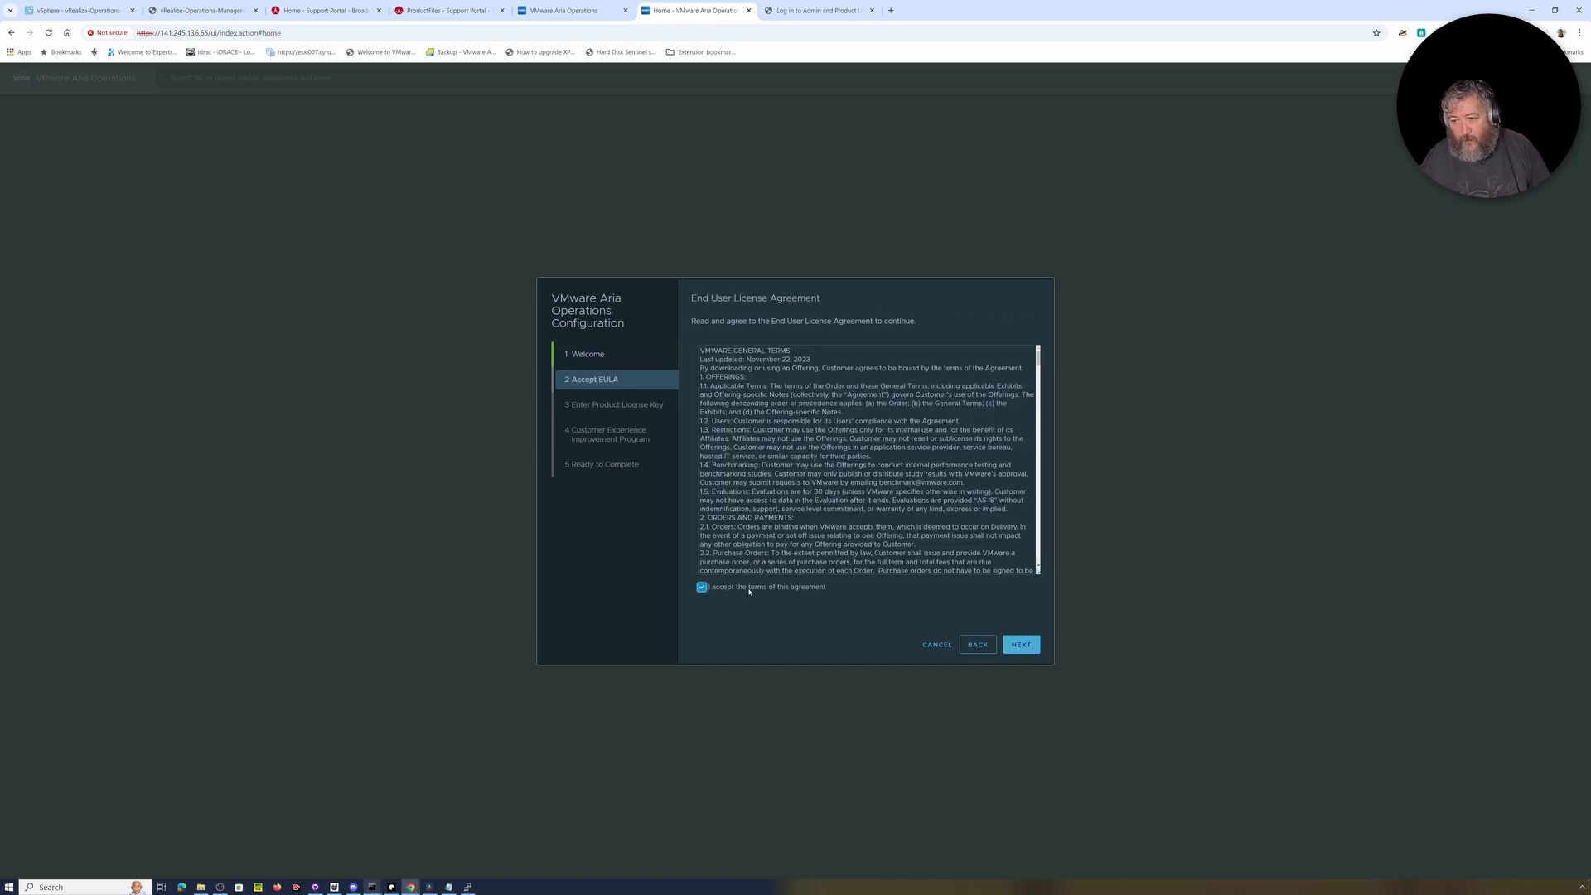
pyautogui.click(1022, 650)
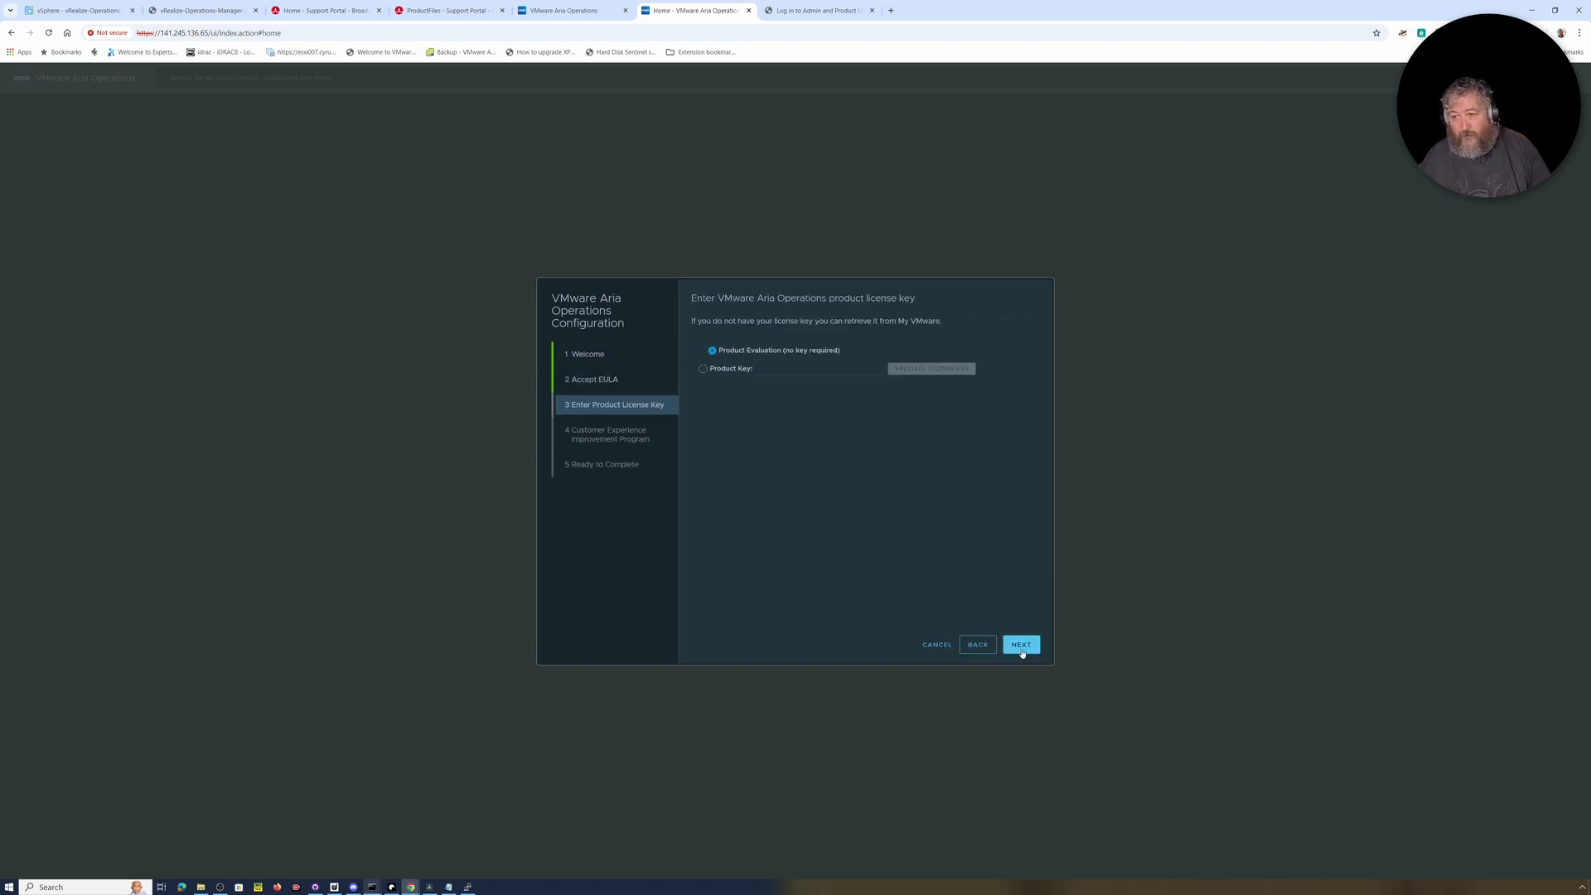
# Step: Choose licensing by product key, continue past the Customer Experience Improvement Program page and finish the configuration
pyautogui.click(731, 369)
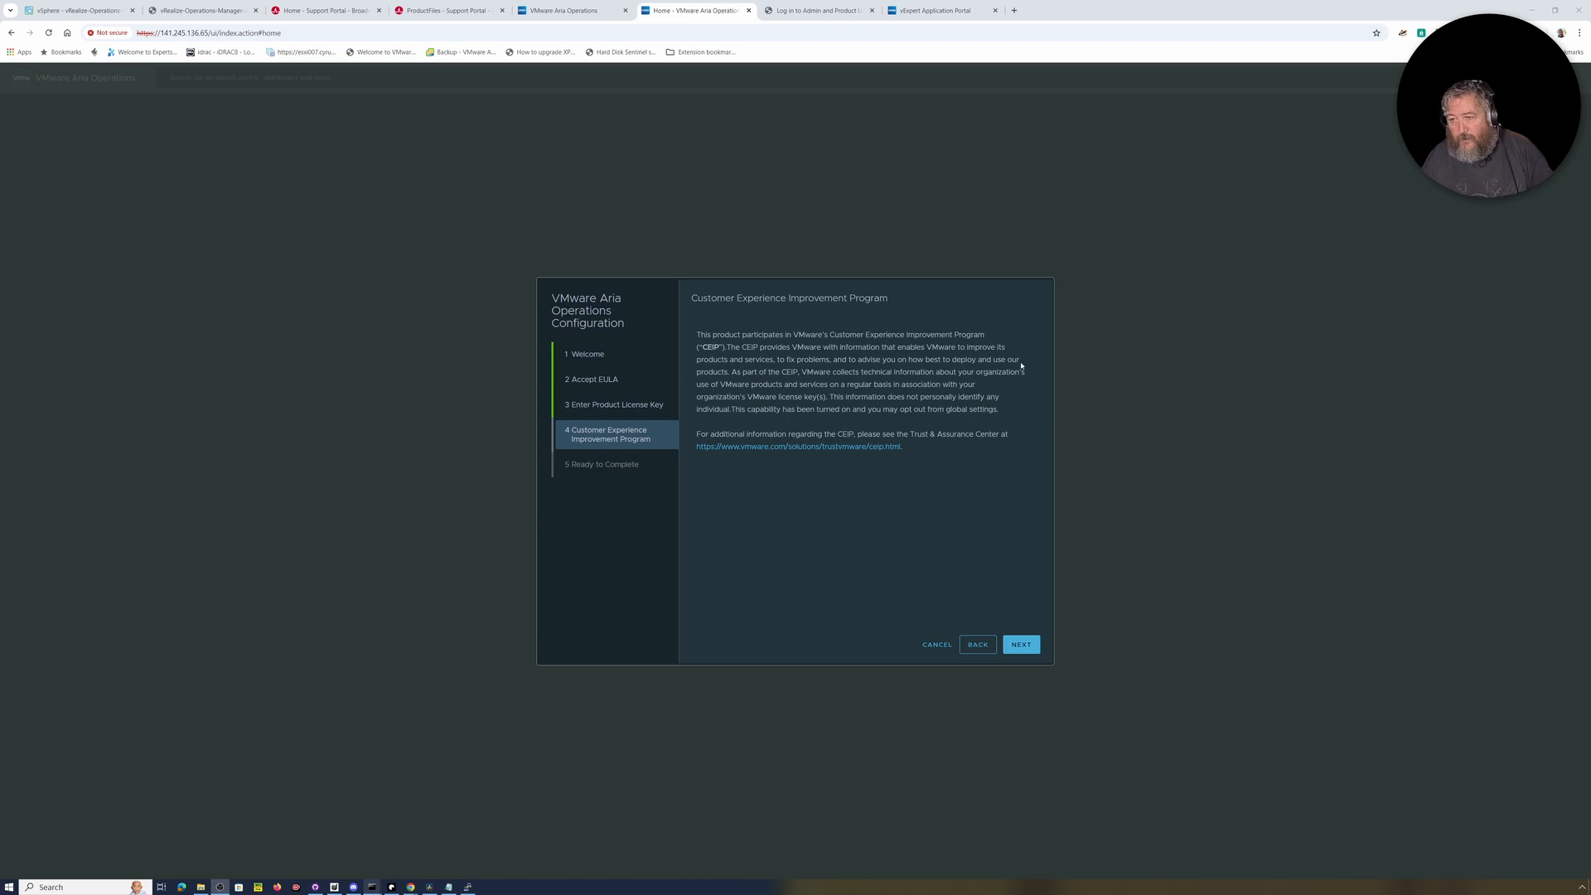
pyautogui.click(1024, 648)
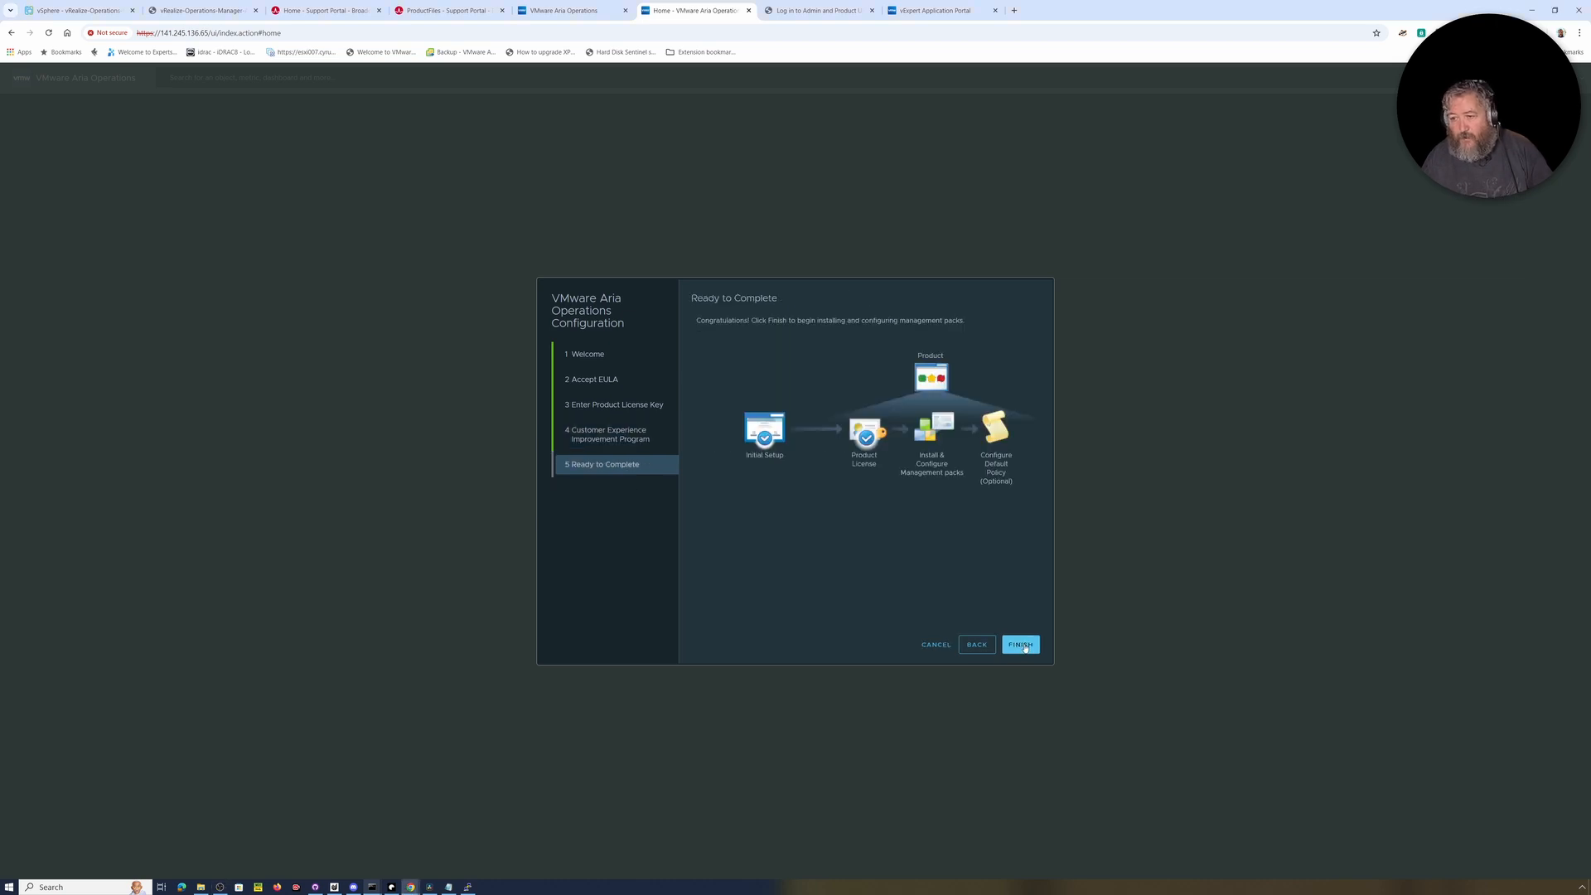
pyautogui.click(1023, 649)
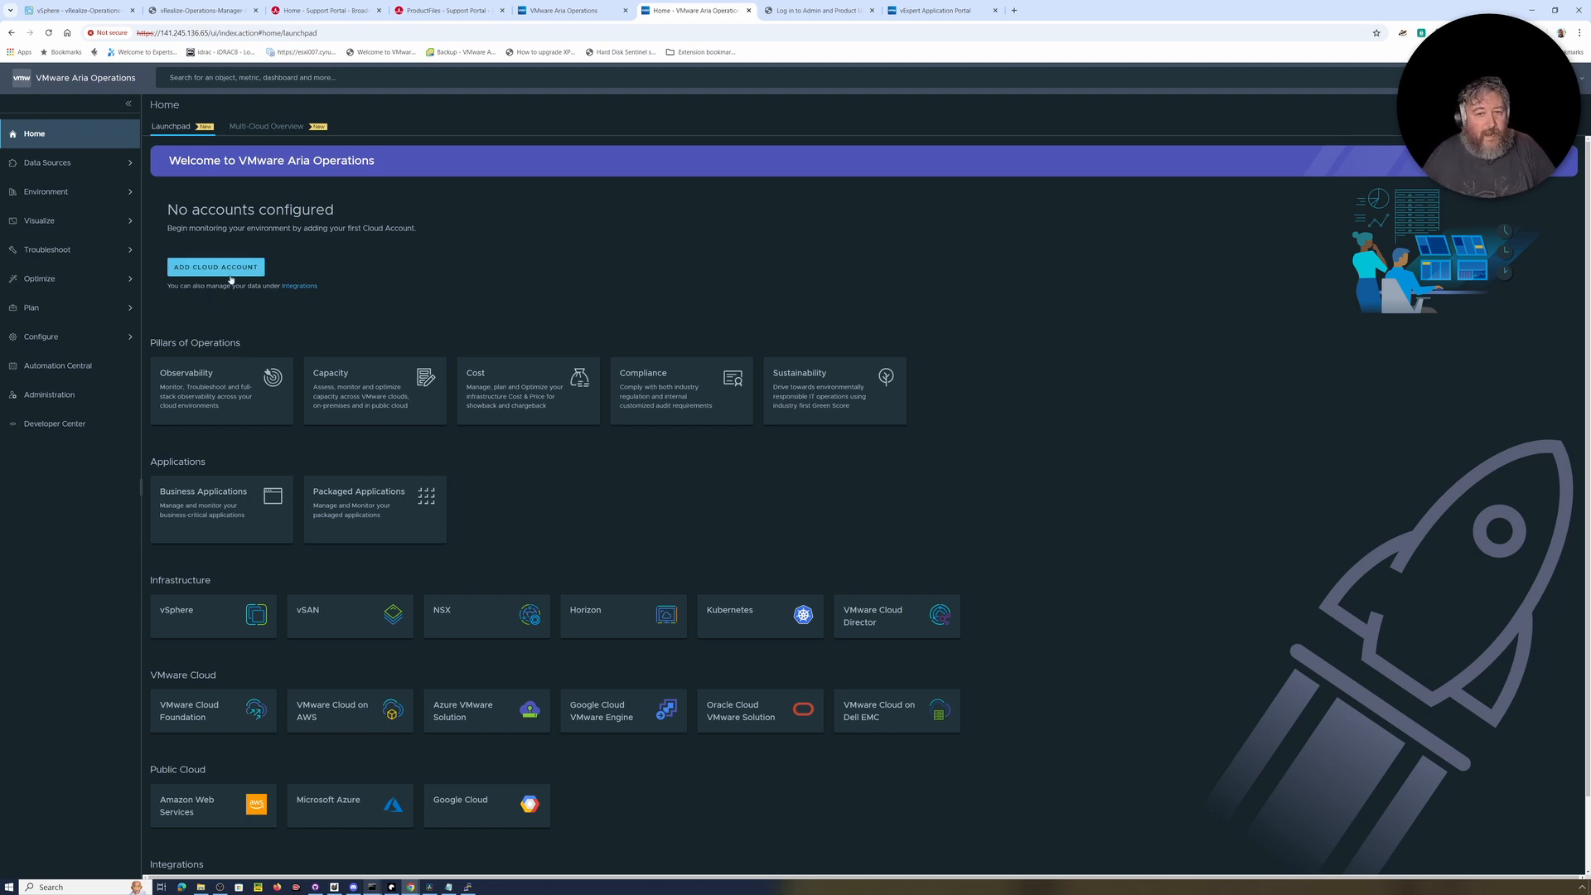
# Step: Look over the Administration options and return to the Home launchpad
pyautogui.click(38, 396)
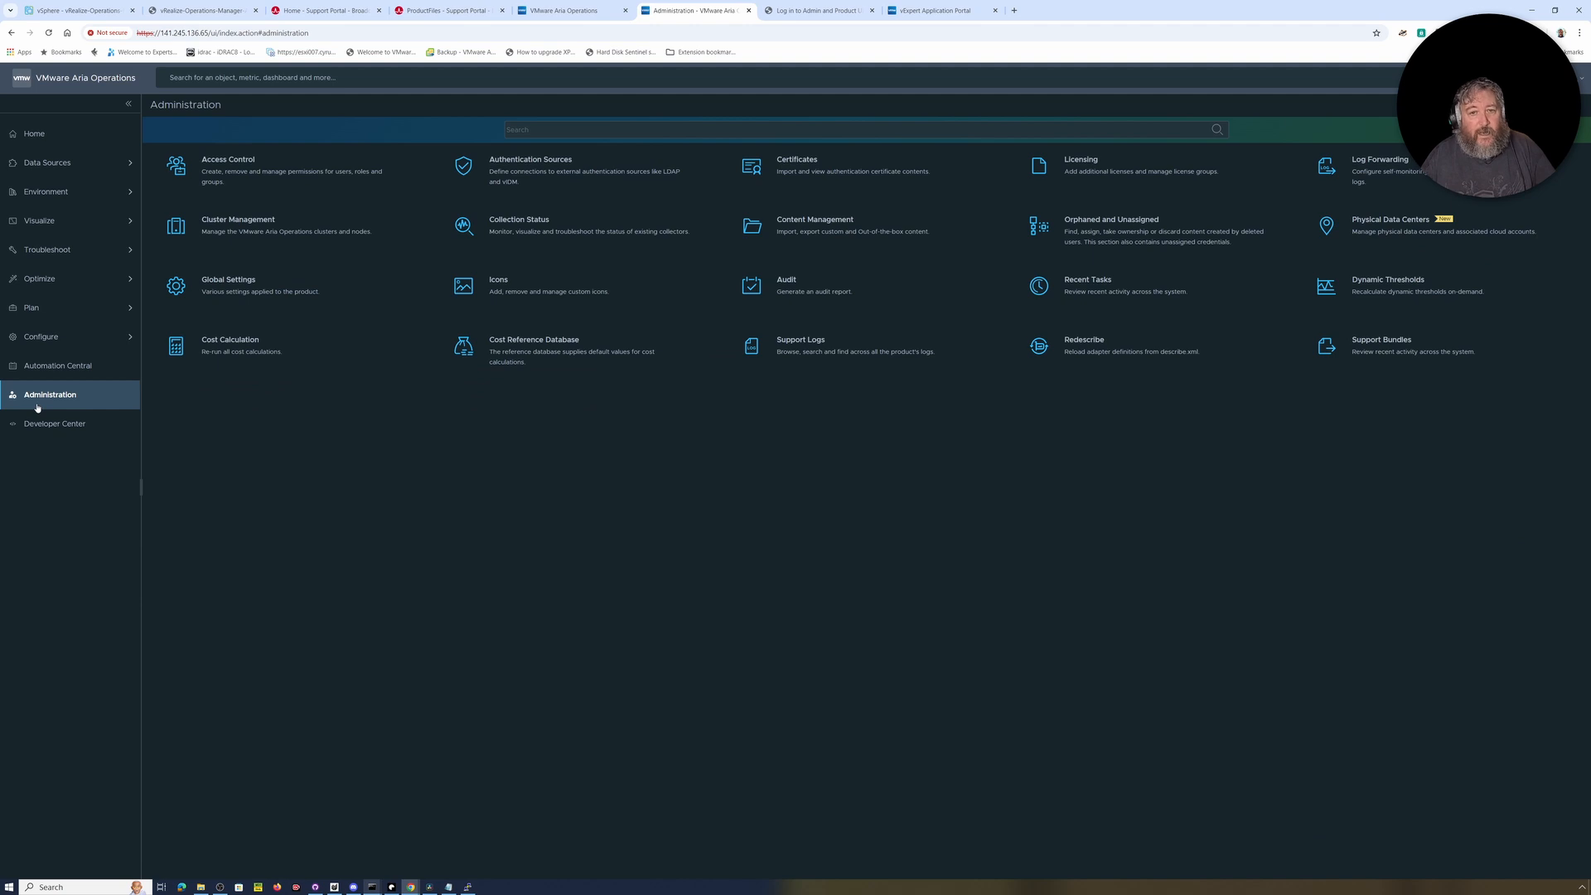
pyautogui.click(71, 134)
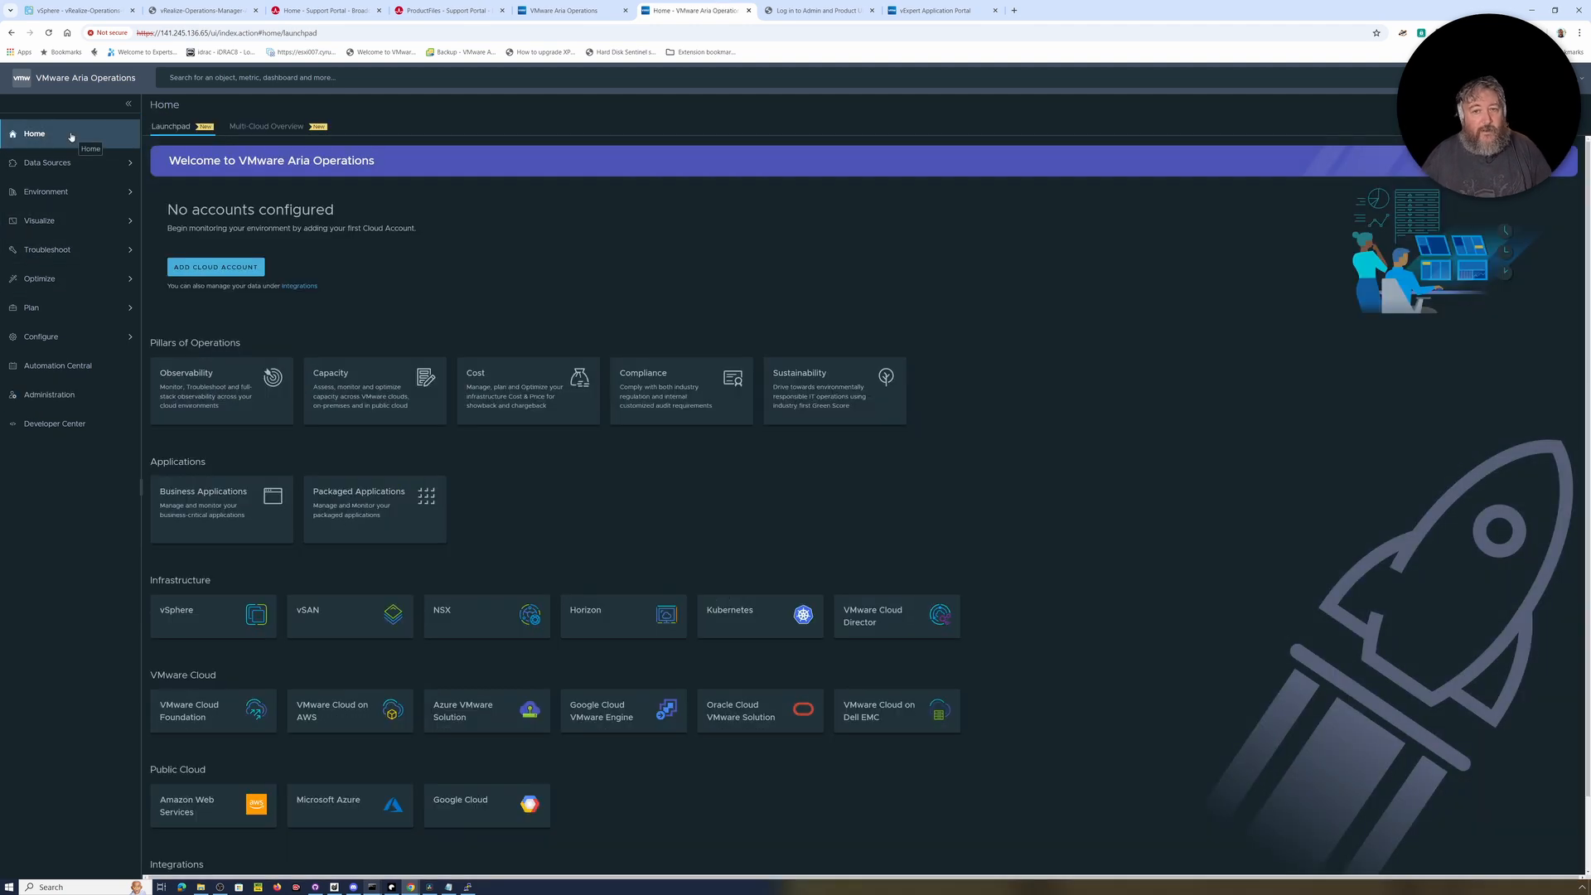